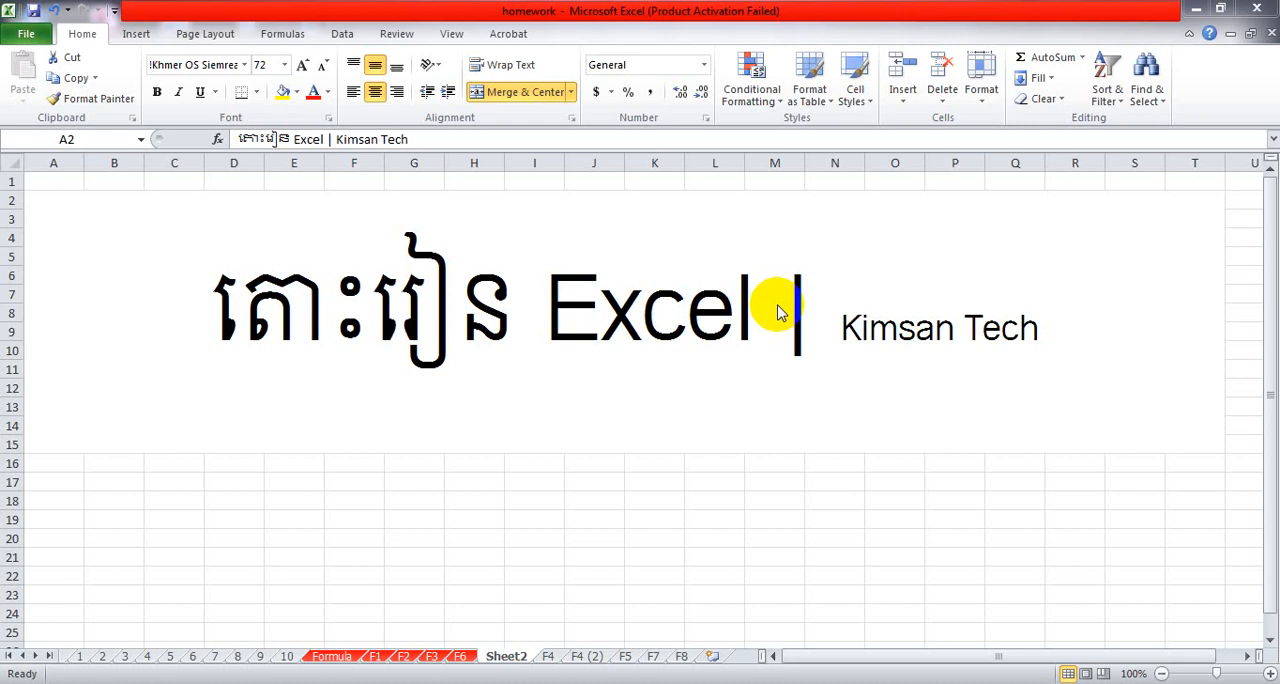
Open the F4 sheet and examine the MAX syntax note and the row of numbers in B12:K12.
{"action": "left_click", "coordinate": [548, 659]}
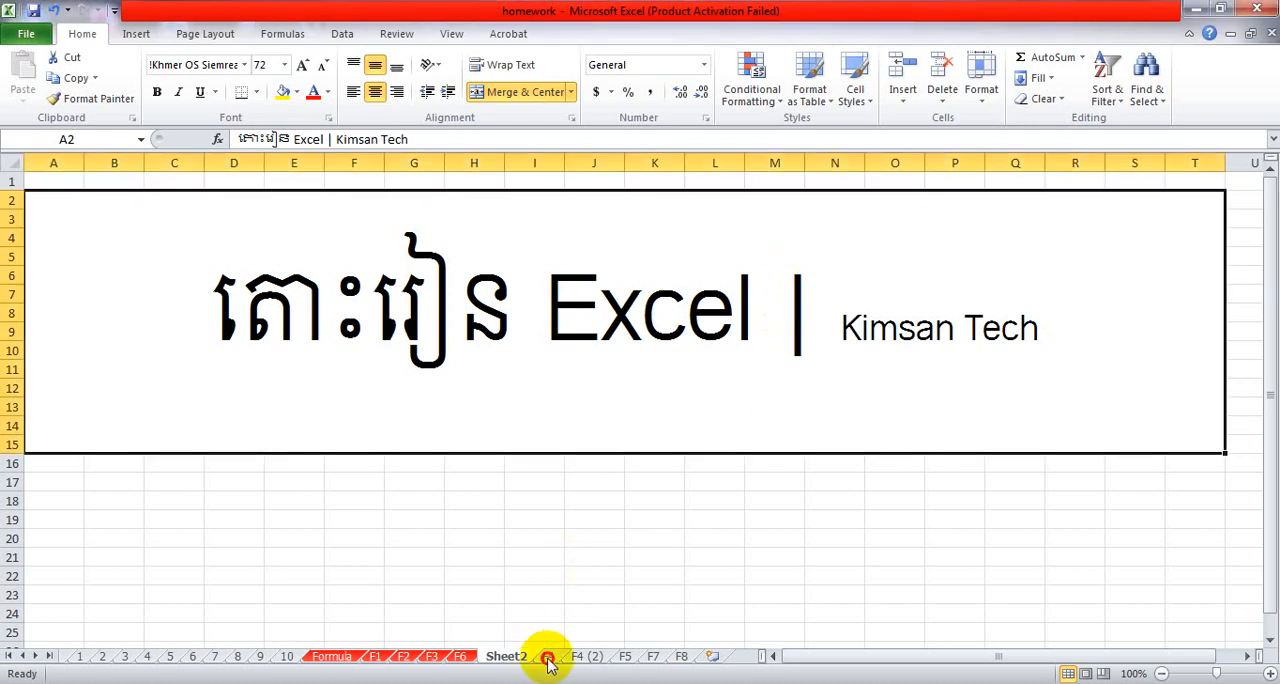
{"action": "left_click", "coordinate": [548, 659]}
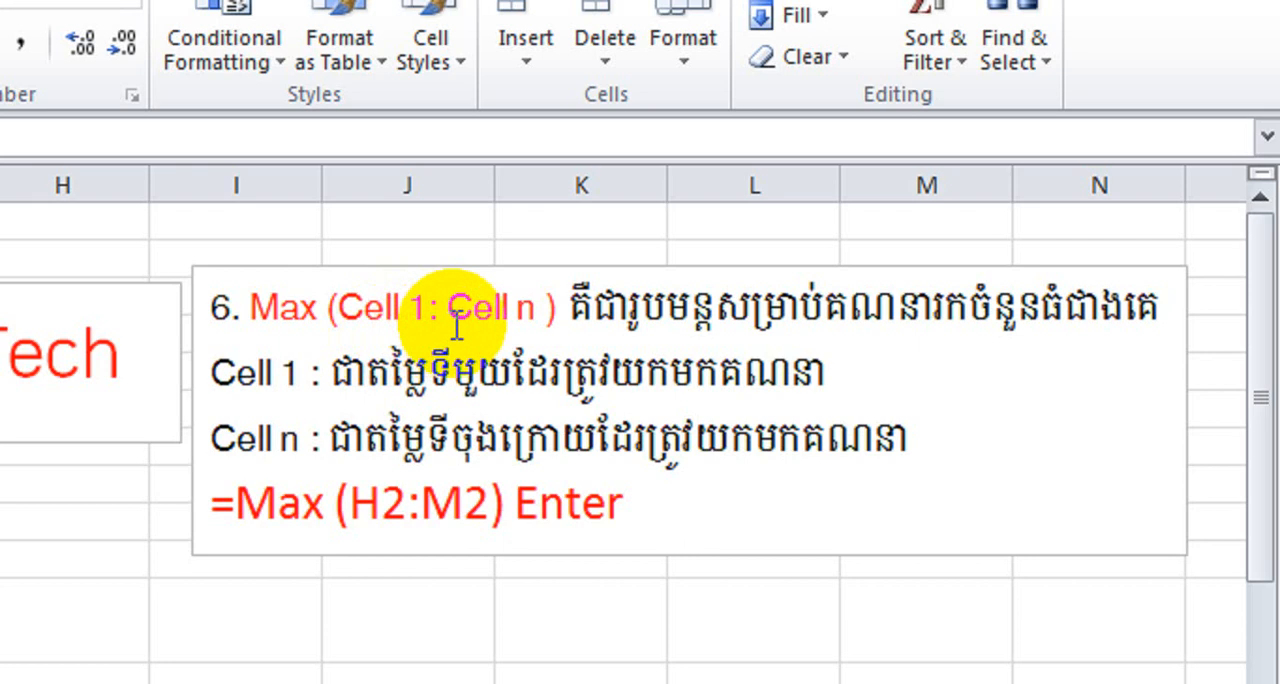
{"action": "left_click", "coordinate": [335, 505]}
{"action": "left_click_drag", "start_coordinate": [703, 505], "coordinate": [291, 507]}
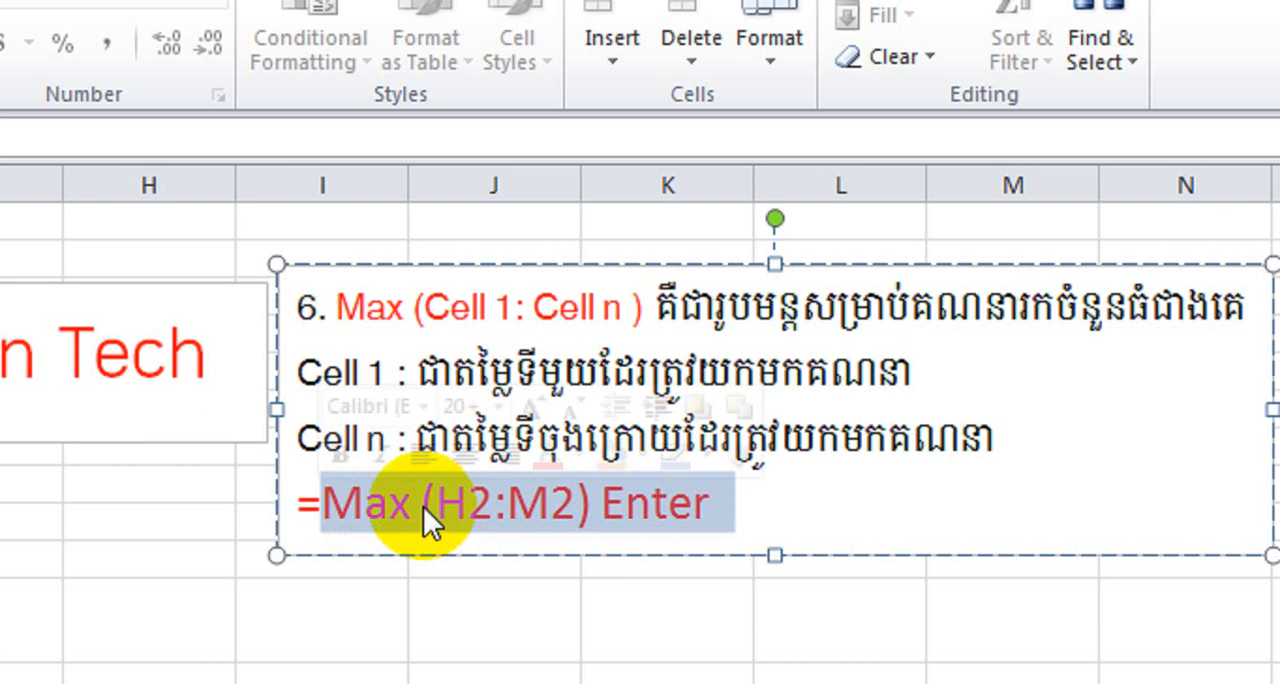
{"action": "left_click", "coordinate": [490, 512]}
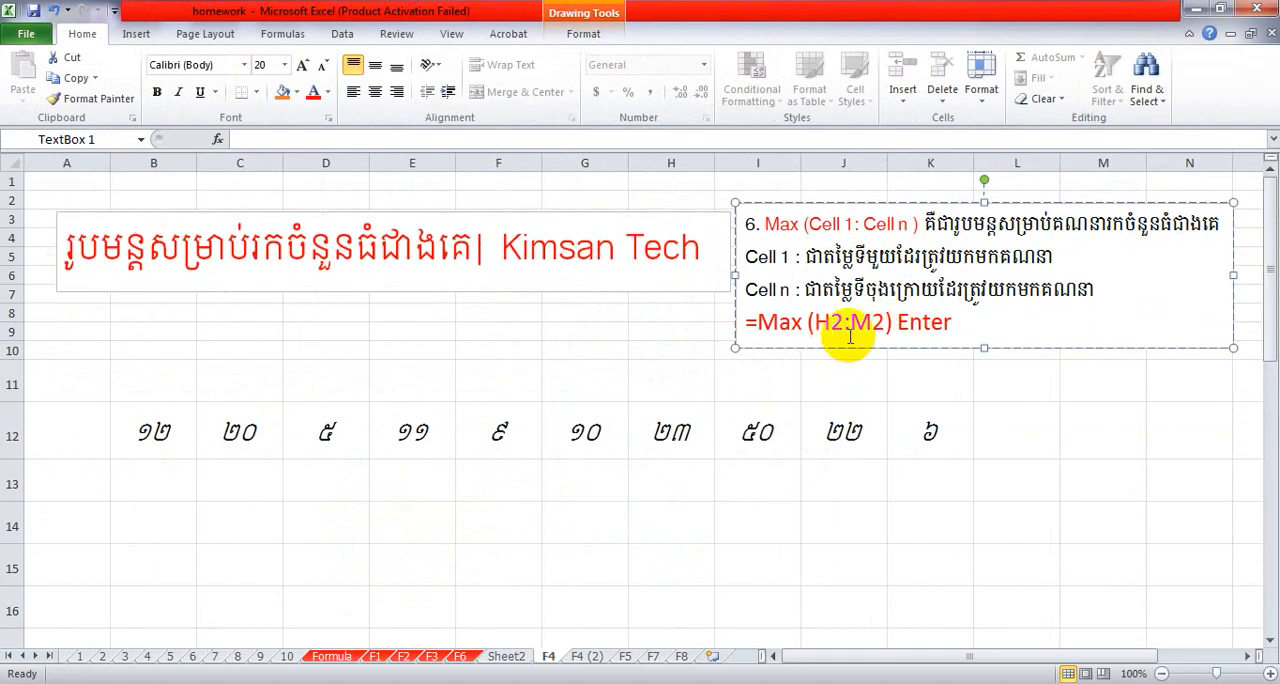
{"action": "left_click_drag", "start_coordinate": [960, 322], "coordinate": [749, 323]}
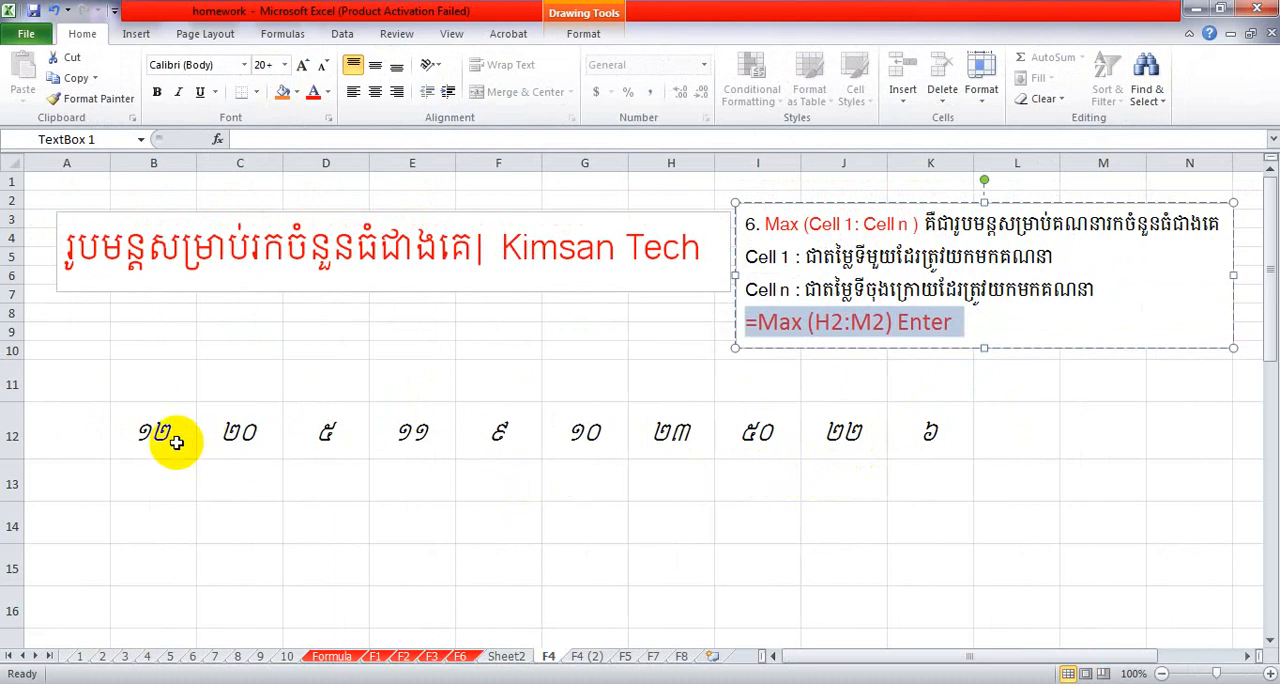
{"action": "left_click_drag", "start_coordinate": [182, 434], "coordinate": [914, 443]}
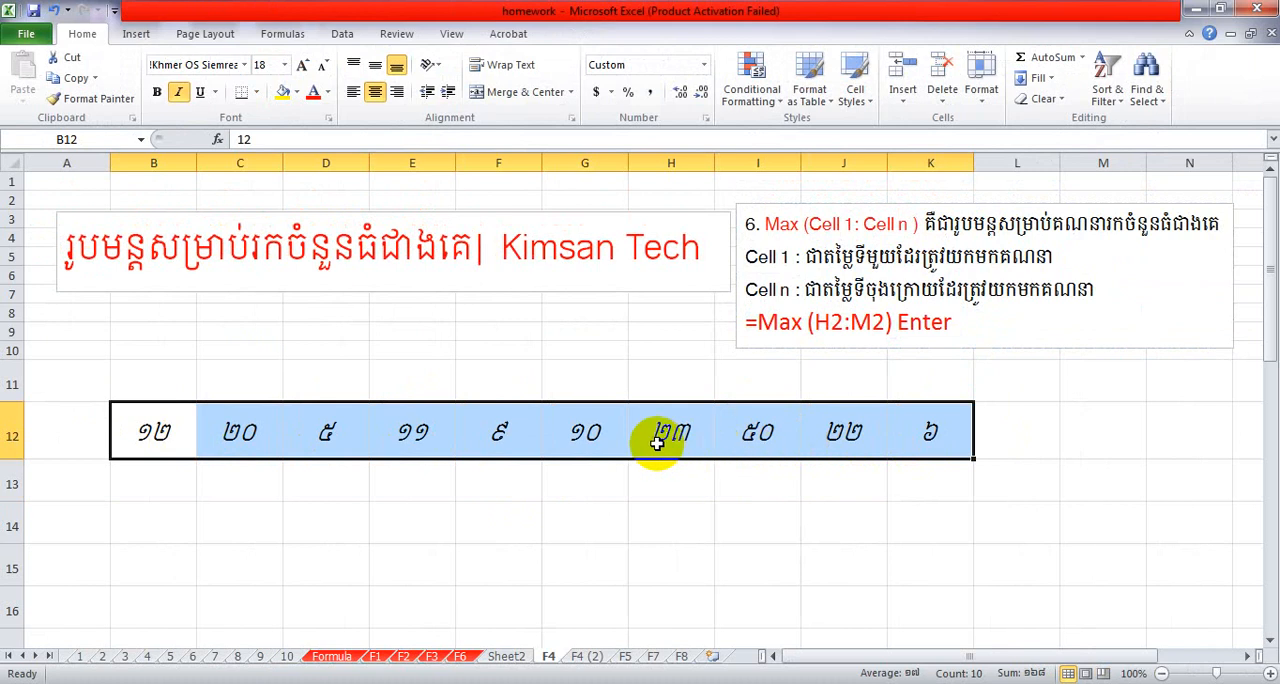
{"action": "left_click", "coordinate": [587, 475]}
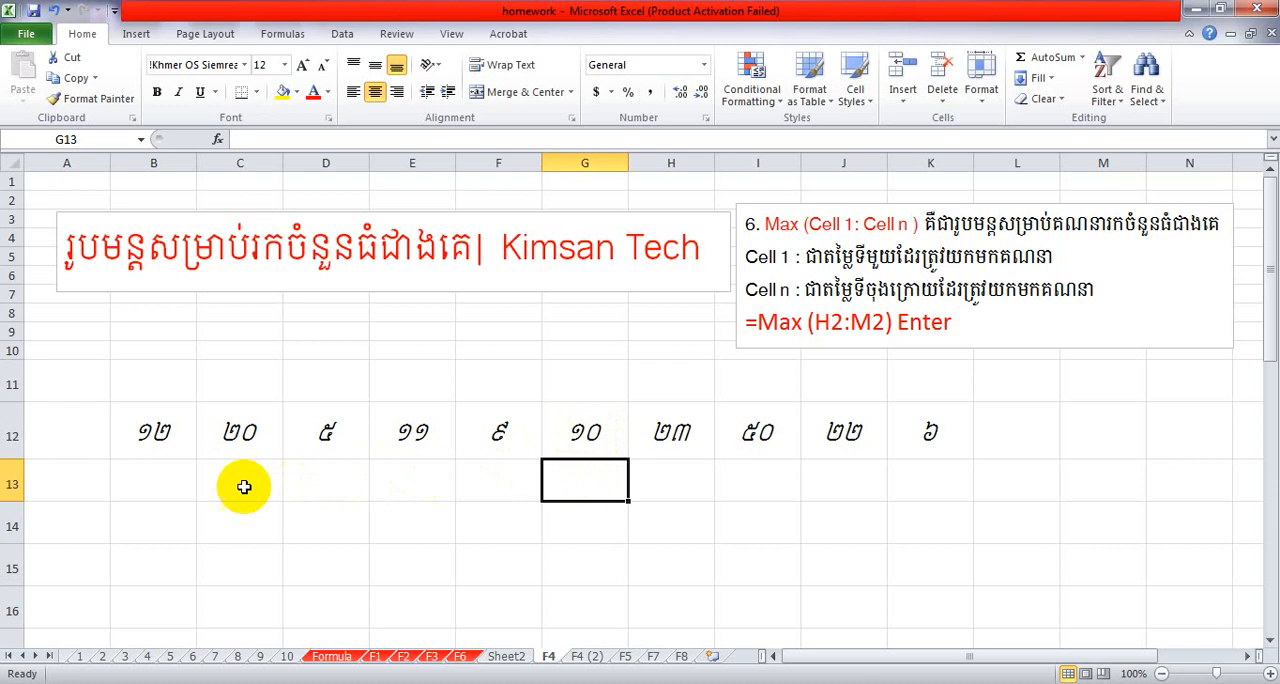
Enter the label "Max" in cell A13, below the row of numbers.
{"action": "left_click", "coordinate": [180, 481]}
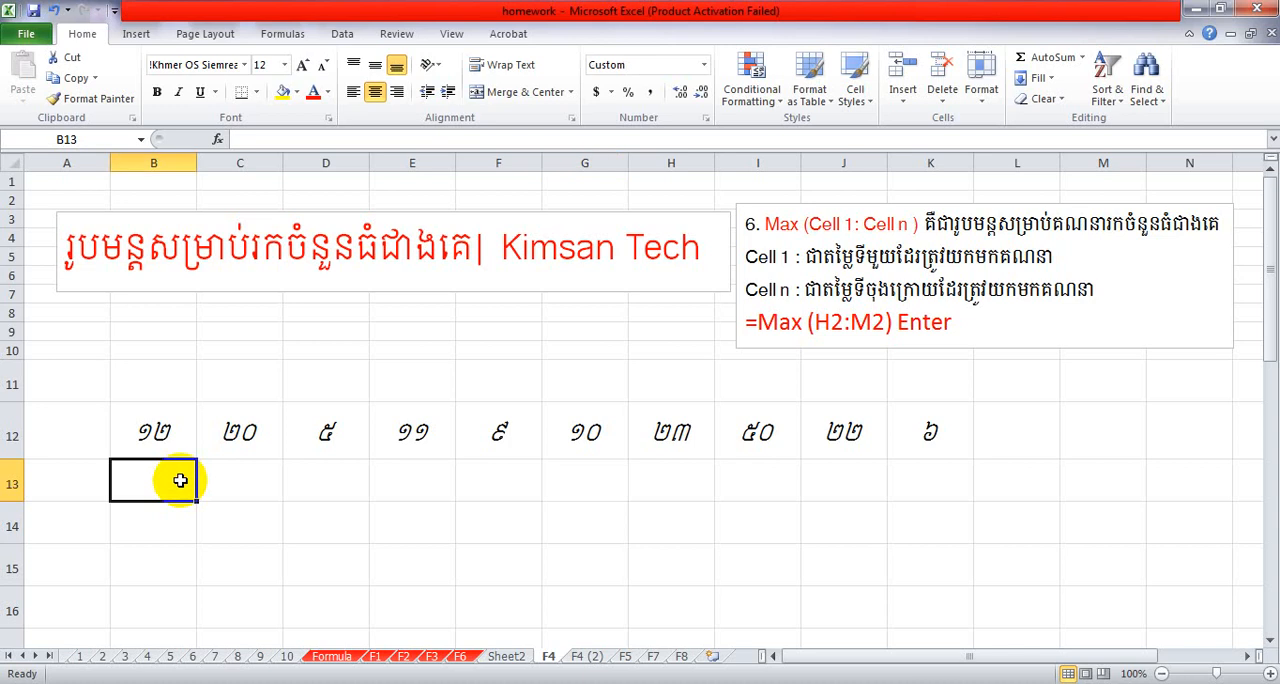
{"action": "left_click", "coordinate": [78, 492]}
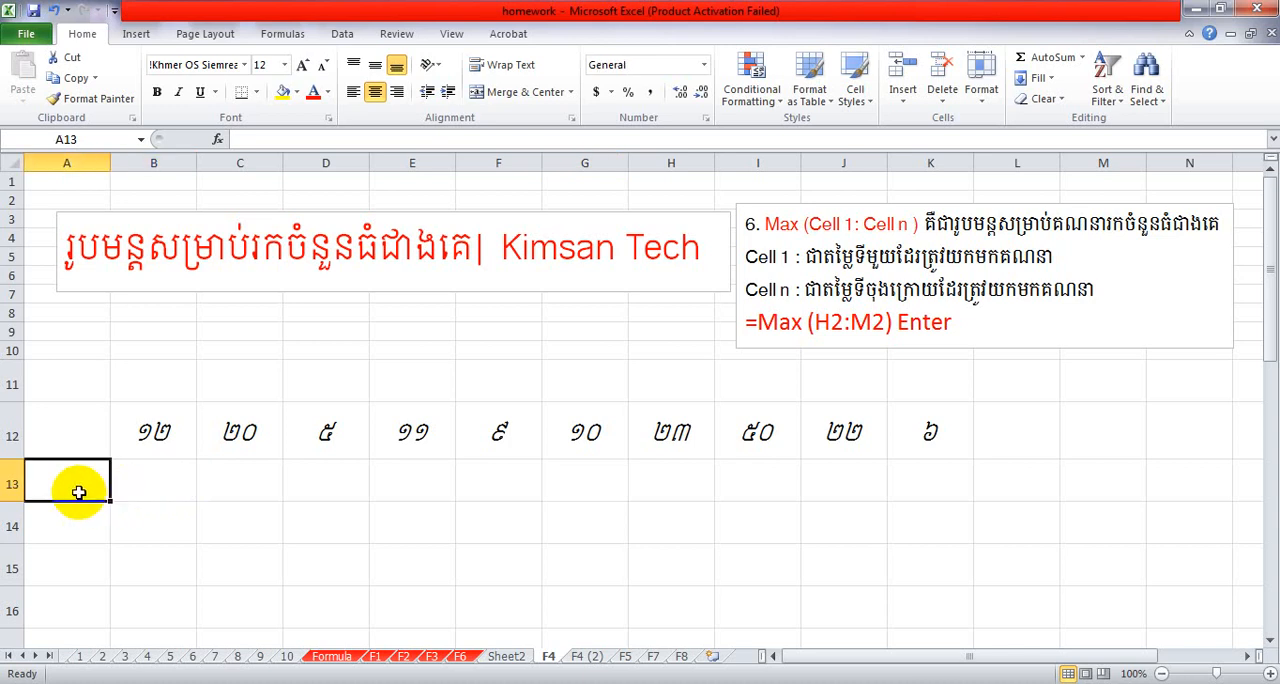
{"action": "double_click", "coordinate": [97, 487]}
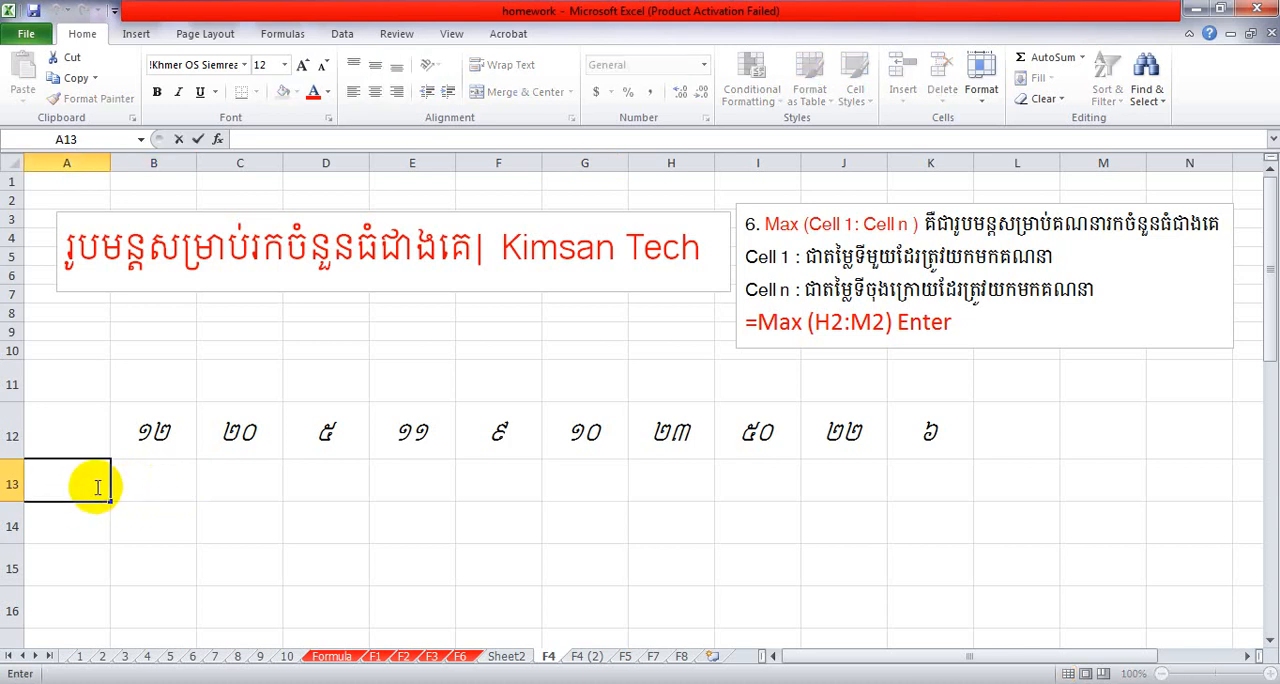
{"action": "type", "text": "Max"}
Enter the formula =MAX(B12:K12) in cell B13 to find the largest number in the row.
{"action": "left_click", "coordinate": [177, 487]}
{"action": "double_click", "coordinate": [177, 487]}
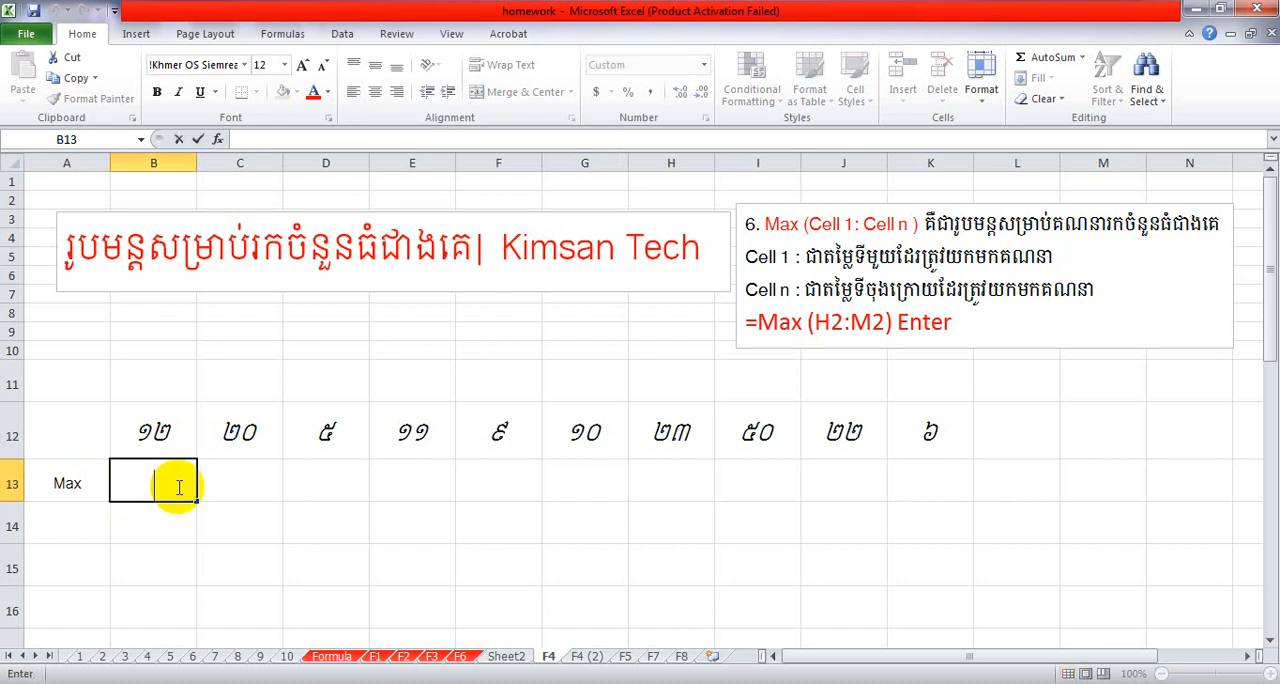
{"action": "type", "text": "="}
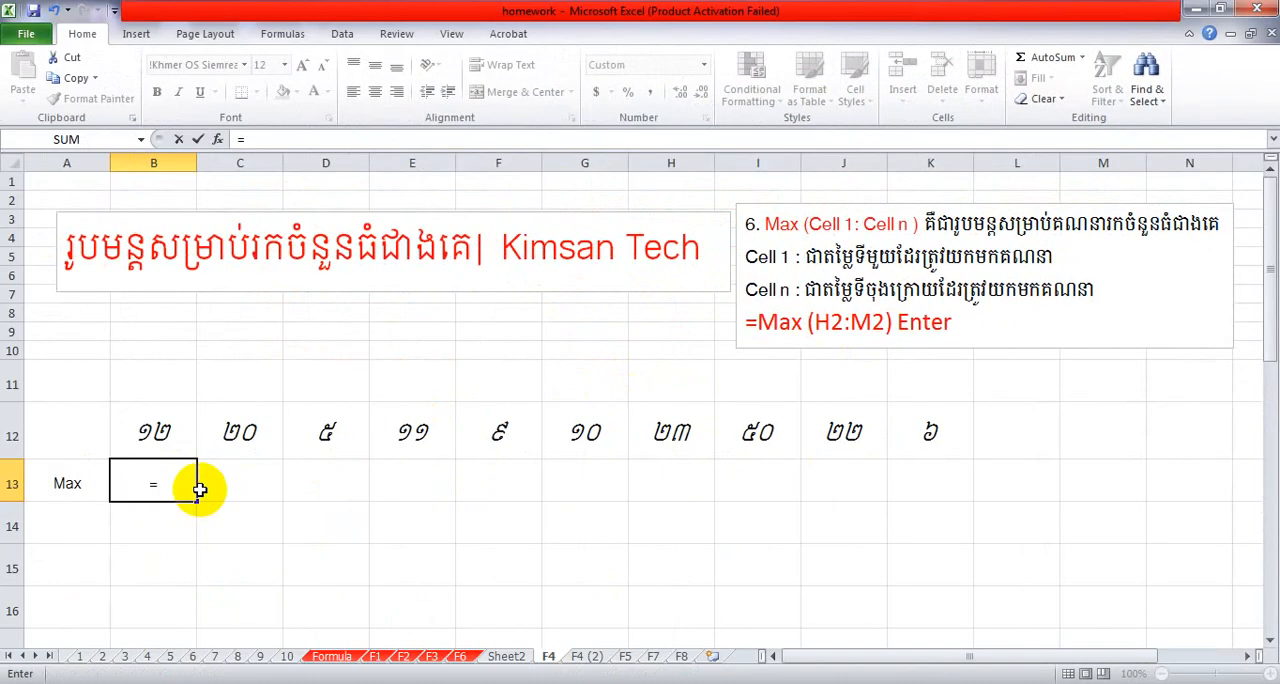
{"action": "type", "text": "Ma"}
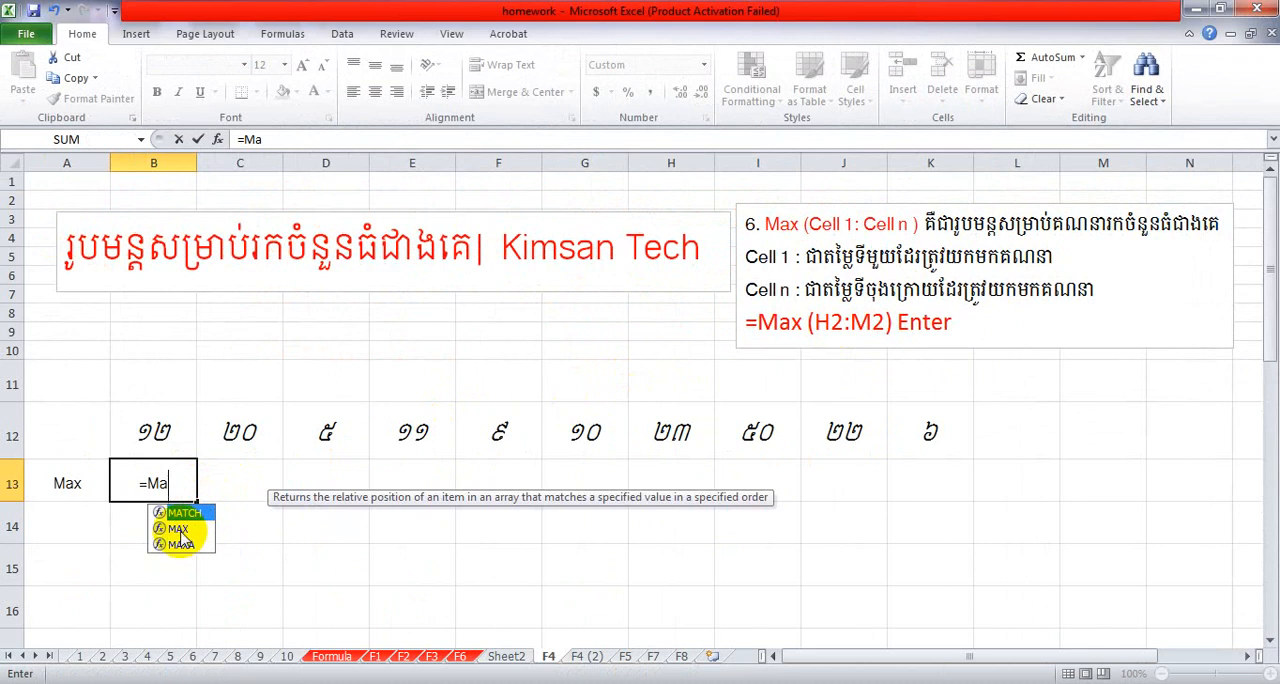
{"action": "double_click", "coordinate": [180, 530]}
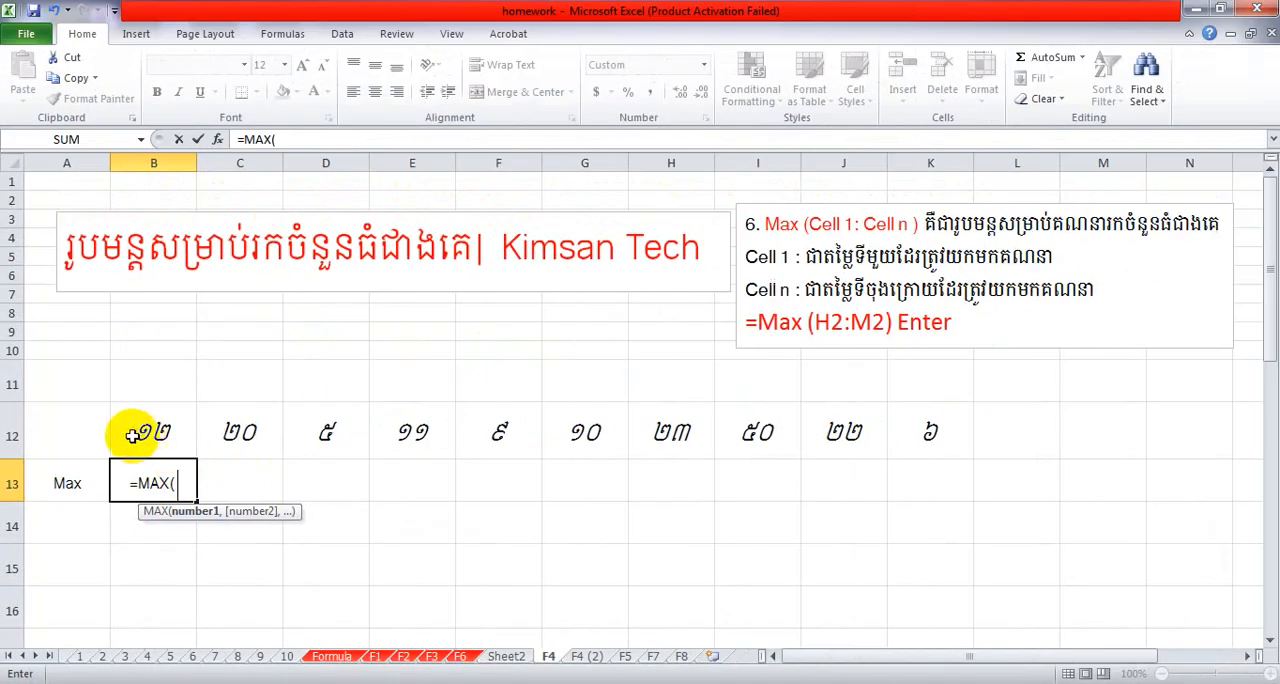
{"action": "left_click_drag", "start_coordinate": [147, 434], "coordinate": [894, 435]}
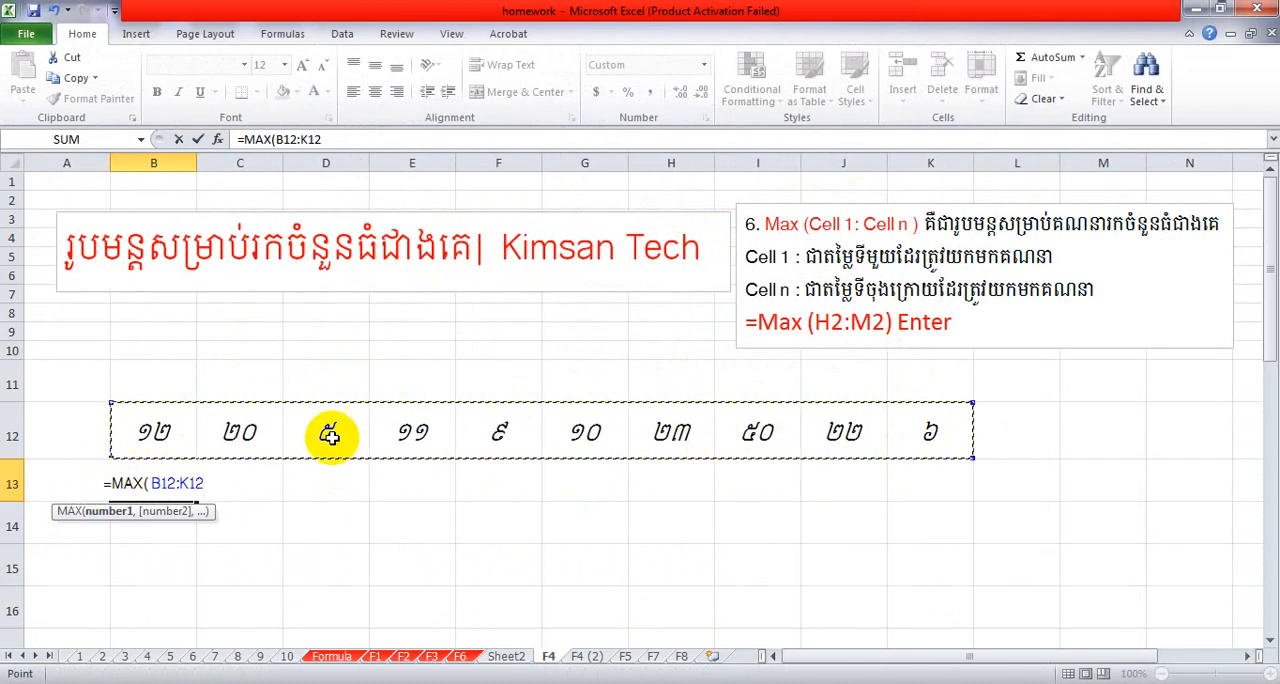
{"action": "left_click", "coordinate": [211, 483]}
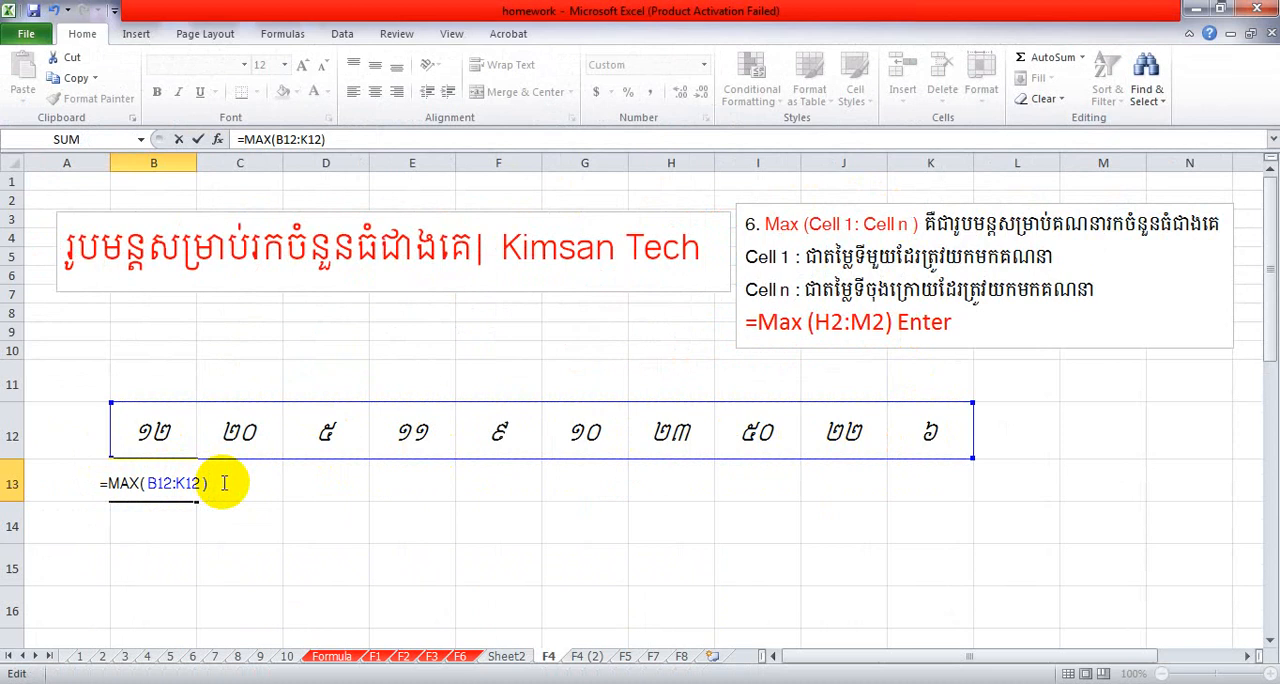
{"action": "key", "text": "Return"}
Increase the font size of the MAX result in B13 to 16.
{"action": "left_click", "coordinate": [155, 483]}
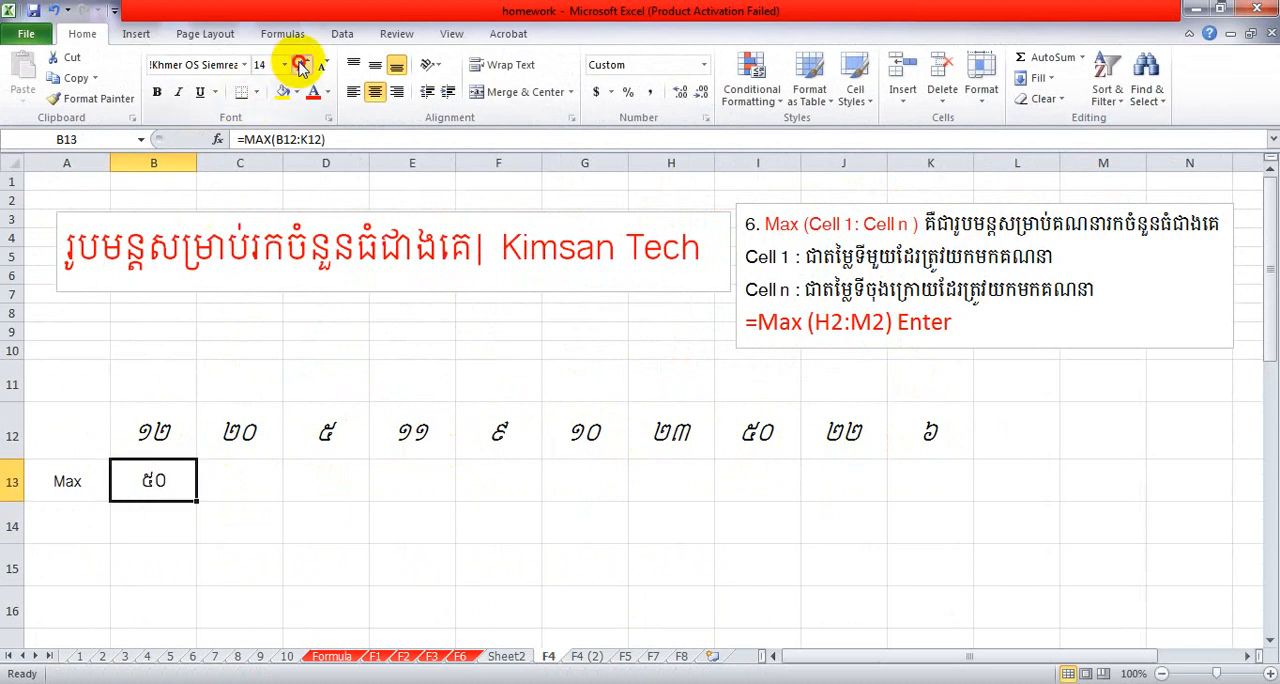
{"action": "left_click", "coordinate": [205, 486]}
{"action": "left_click", "coordinate": [153, 479]}
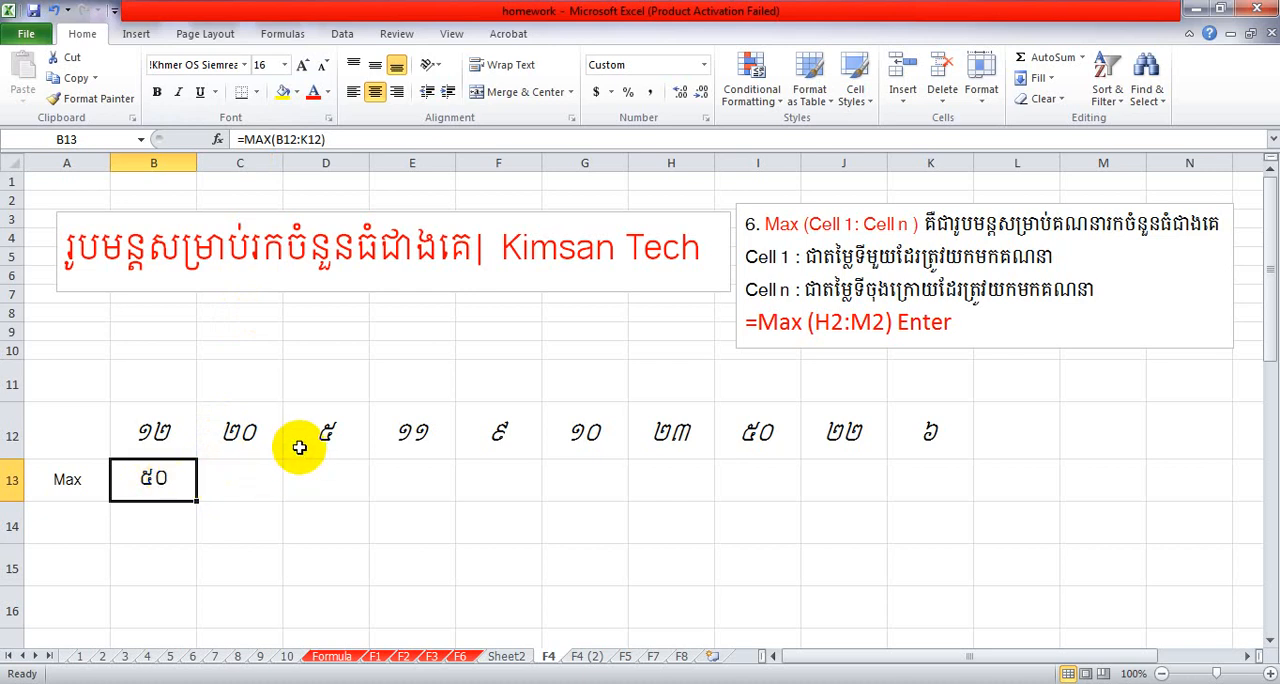
Fill the largest number's cell I12 and the MAX result cell B13 with yellow.
{"action": "left_click_drag", "start_coordinate": [157, 426], "coordinate": [938, 428]}
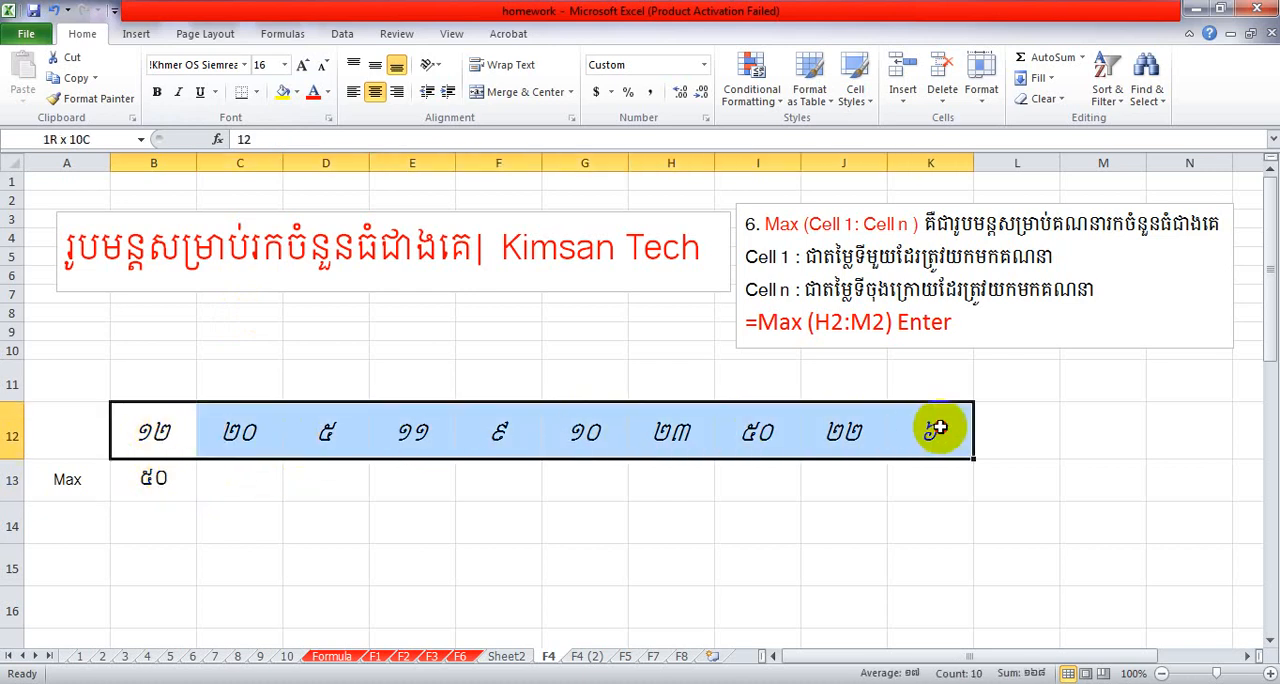
{"action": "left_click", "coordinate": [758, 430]}
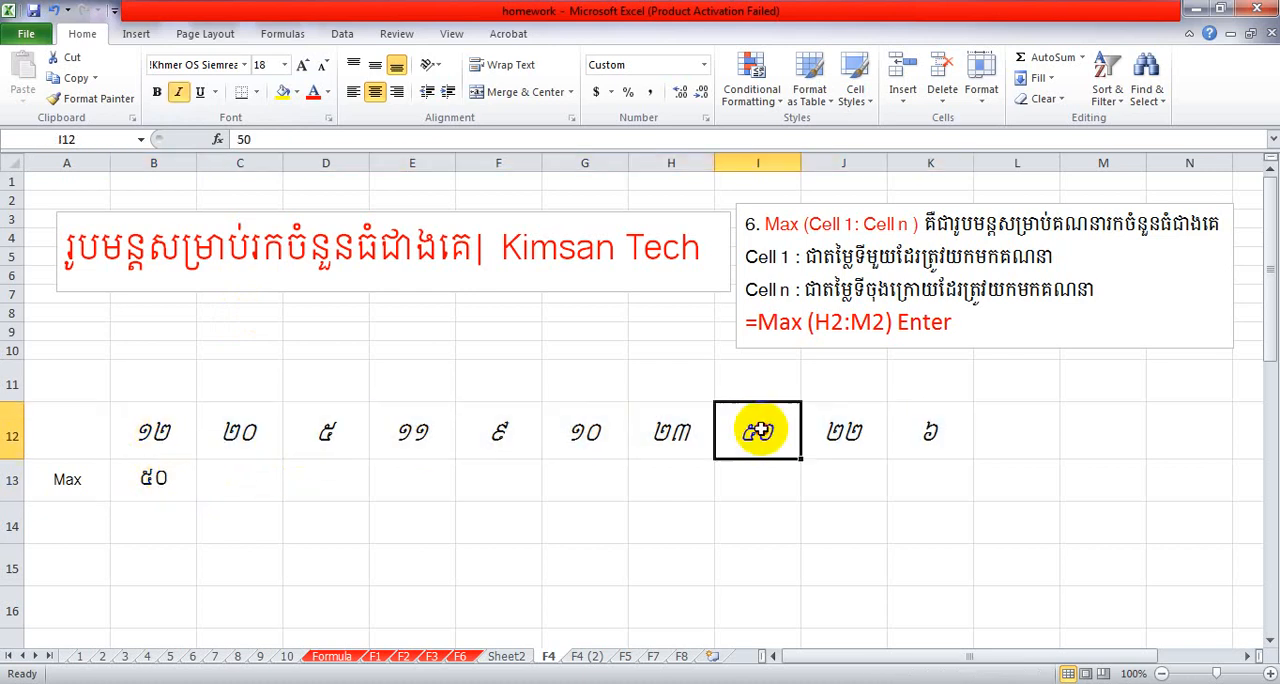
{"action": "left_click", "coordinate": [283, 92]}
{"action": "left_click", "coordinate": [700, 476]}
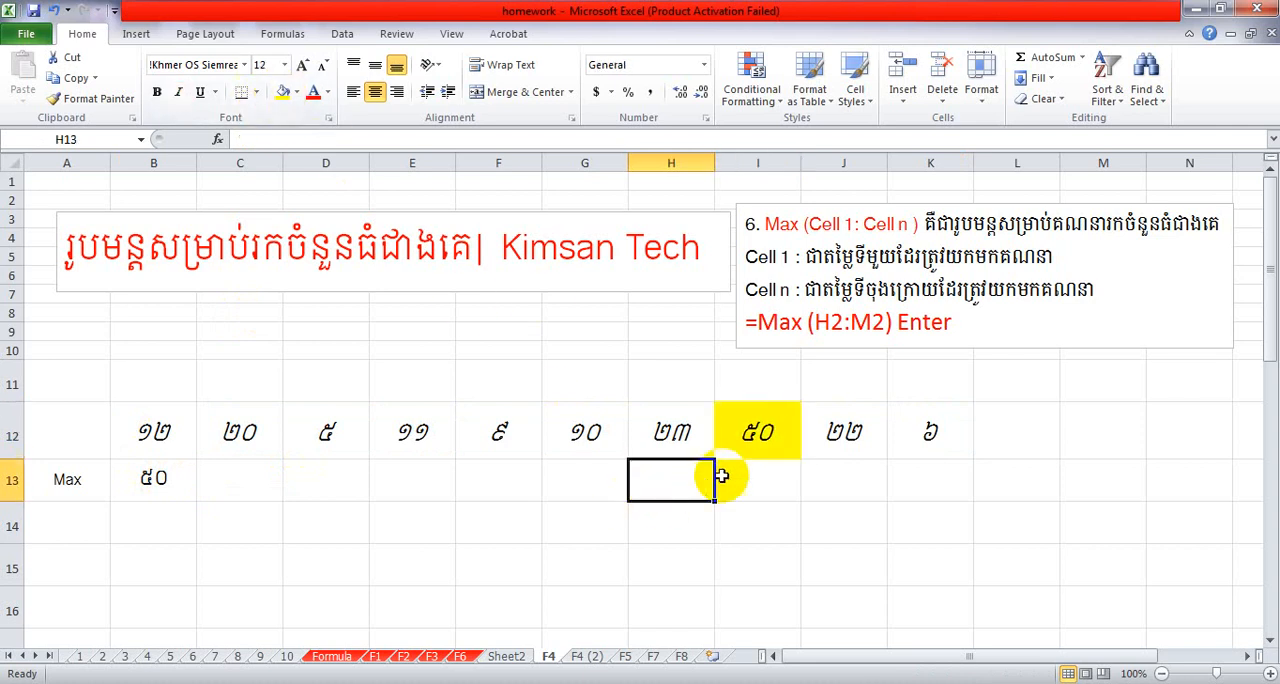
{"action": "left_click", "coordinate": [186, 480]}
{"action": "left_click", "coordinate": [283, 92]}
{"action": "left_click", "coordinate": [400, 478]}
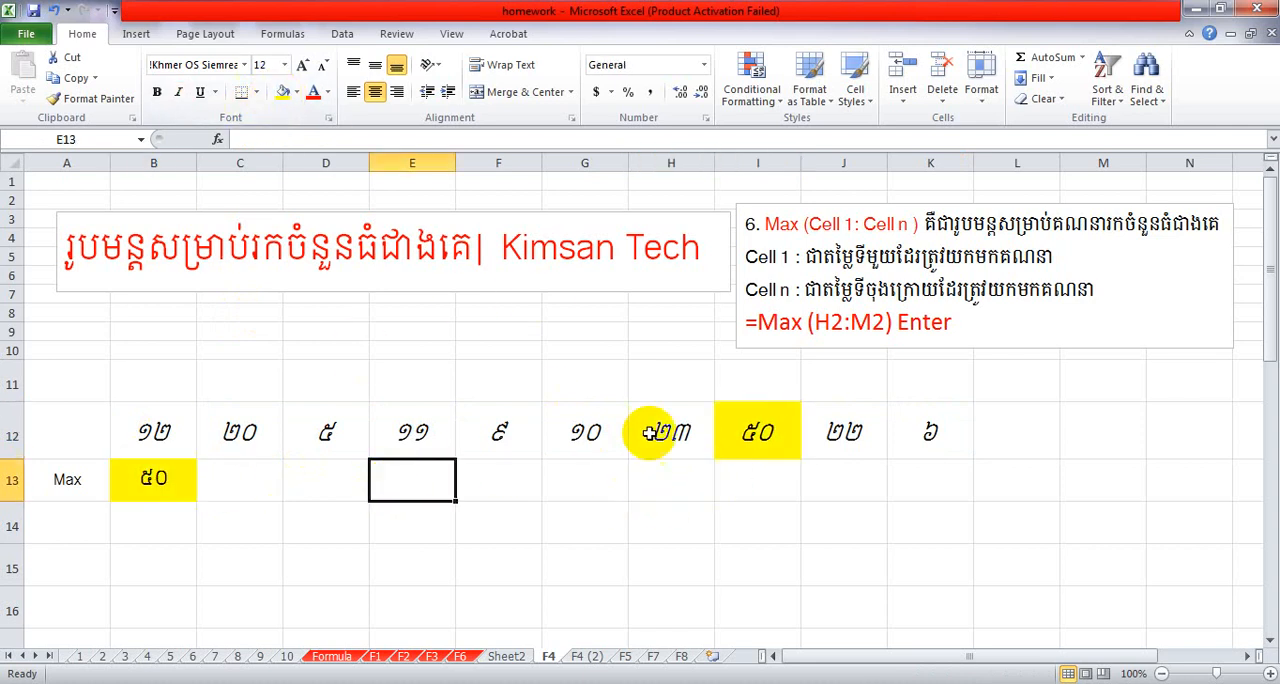
{"action": "left_click", "coordinate": [762, 430]}
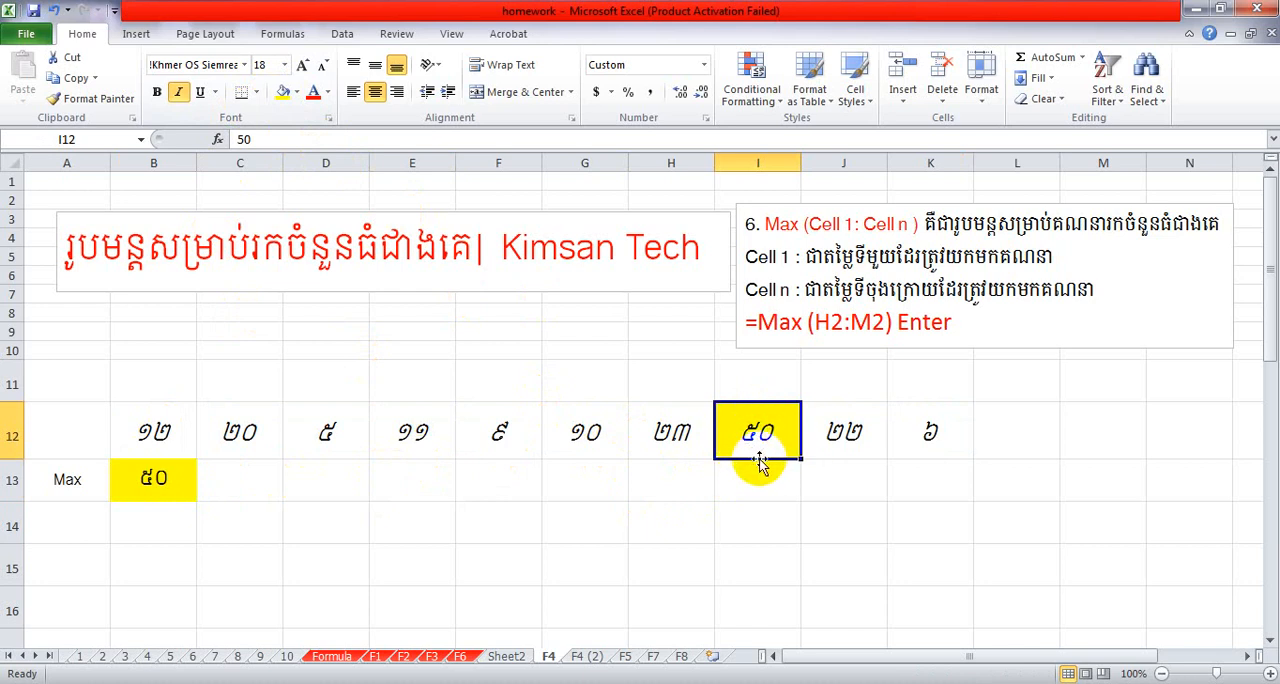
{"action": "left_click", "coordinate": [753, 472]}
{"action": "left_click", "coordinate": [760, 440]}
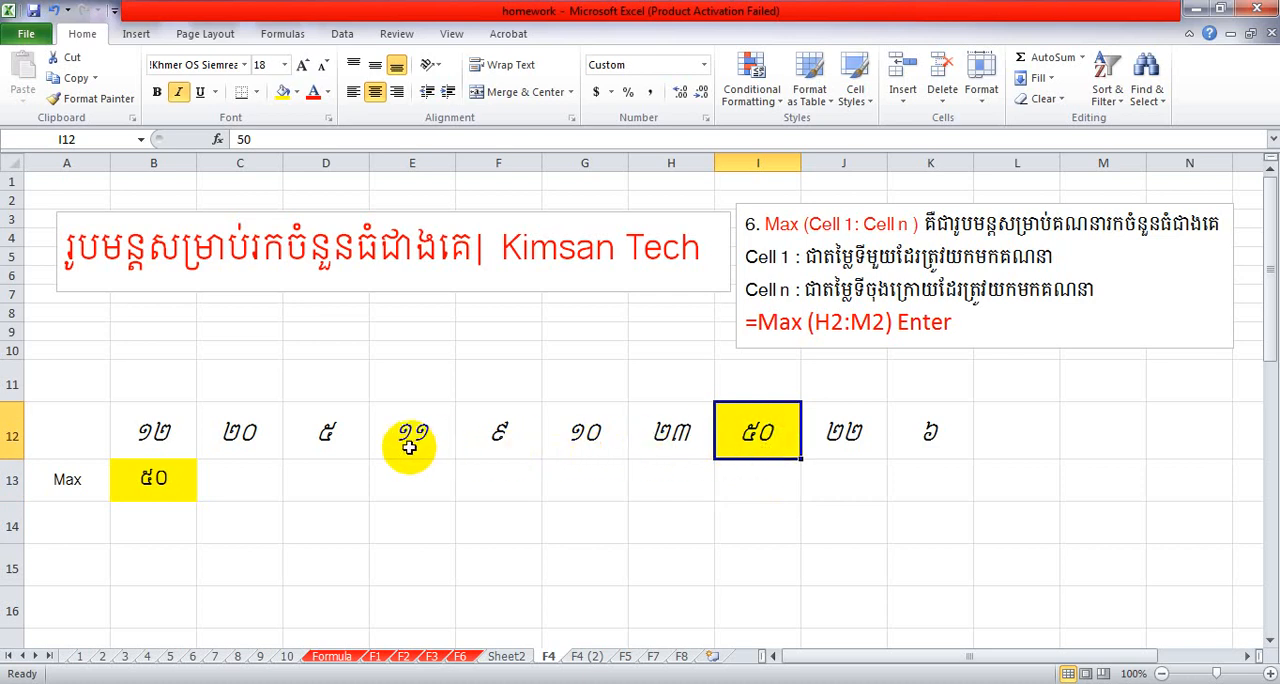
{"action": "left_click", "coordinate": [326, 433]}
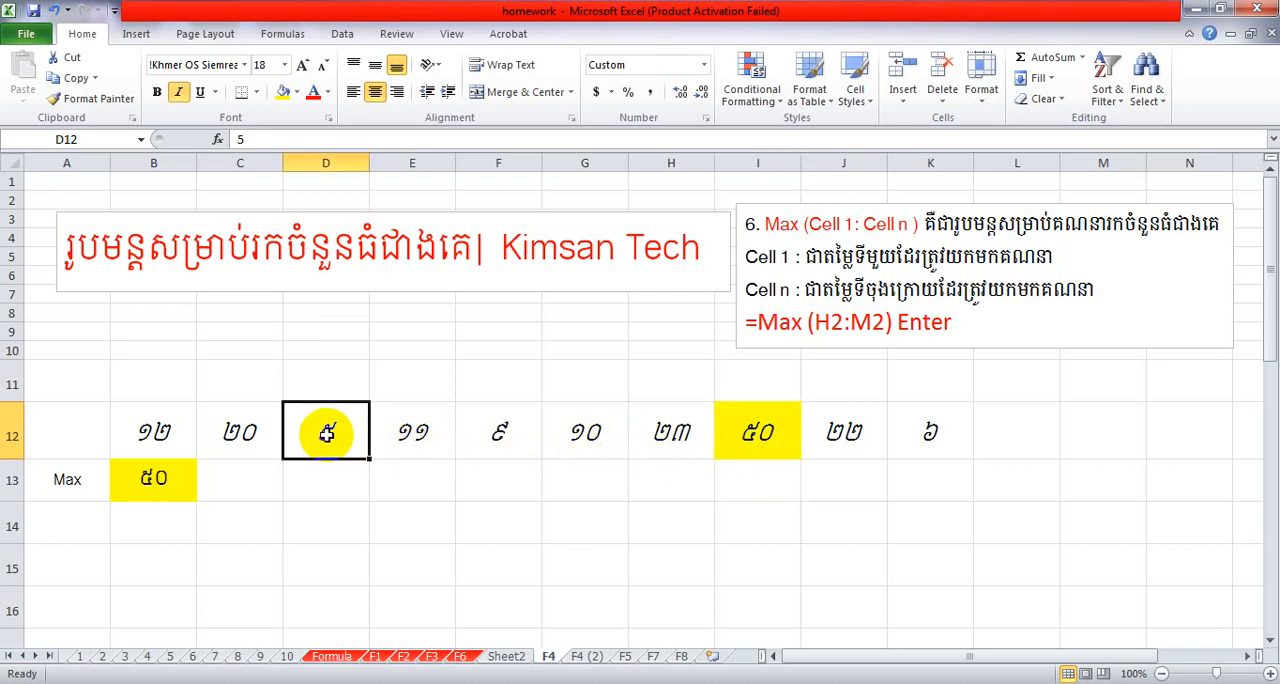
Change the number in C12 to 70 and check the MAX result in B13.
{"action": "left_click", "coordinate": [259, 432]}
{"action": "type", "text": "70"}
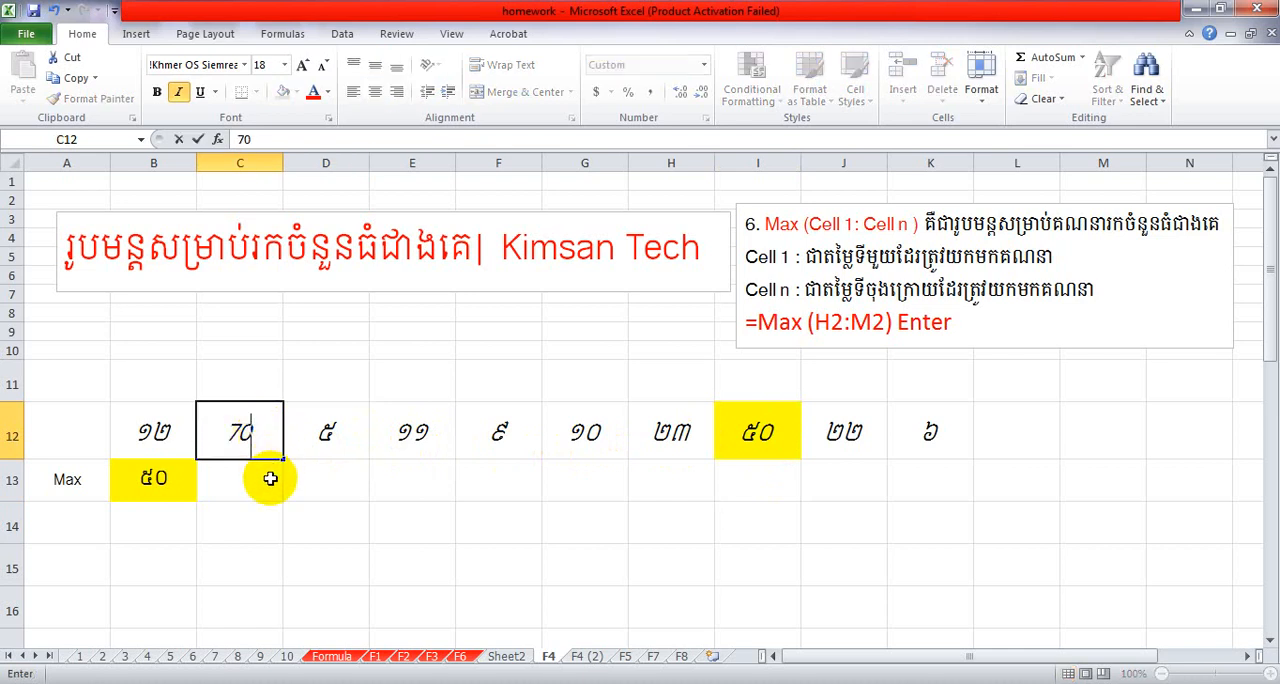
{"action": "left_click", "coordinate": [270, 478]}
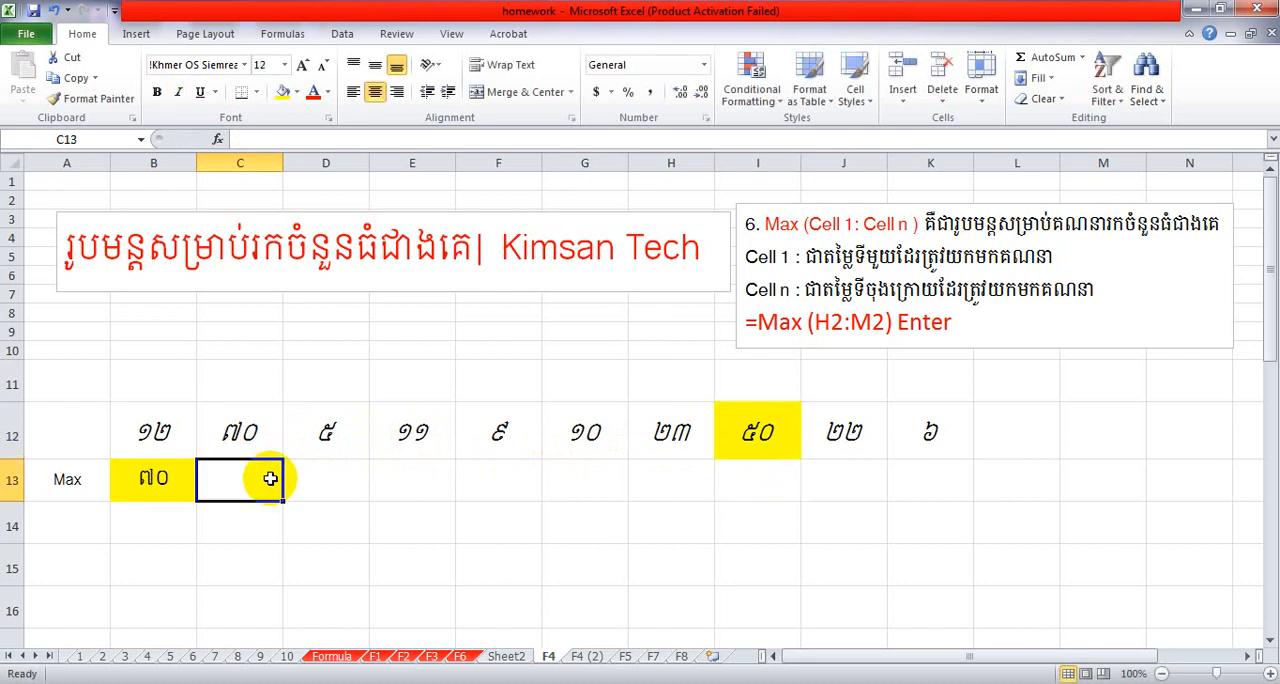
{"action": "left_click", "coordinate": [160, 478]}
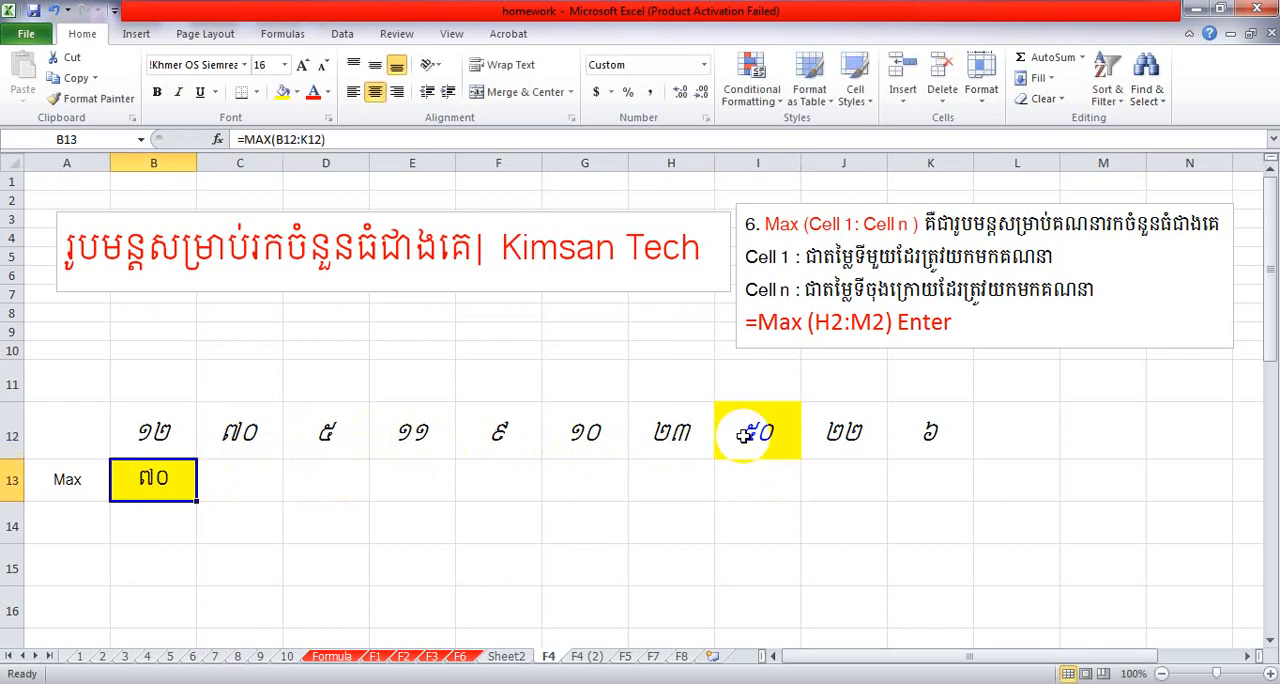
Highlight cell C12 with the yellow fill.
{"action": "left_click", "coordinate": [245, 432]}
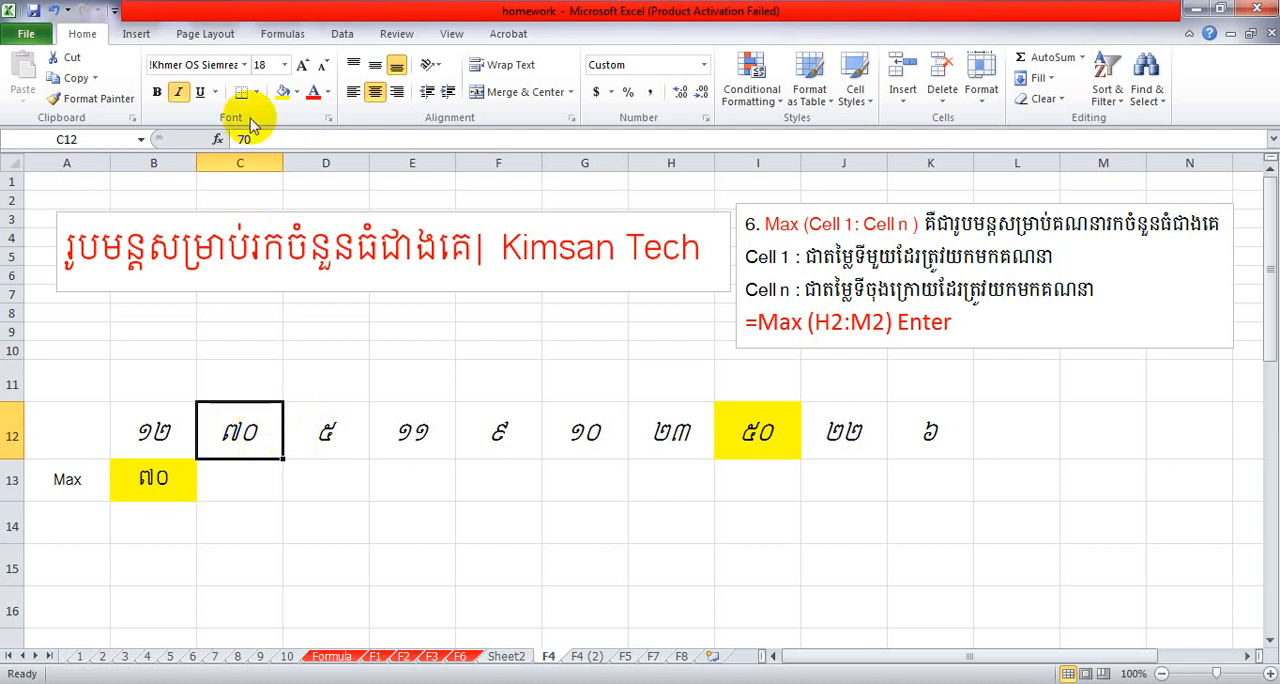
{"action": "left_click", "coordinate": [285, 92]}
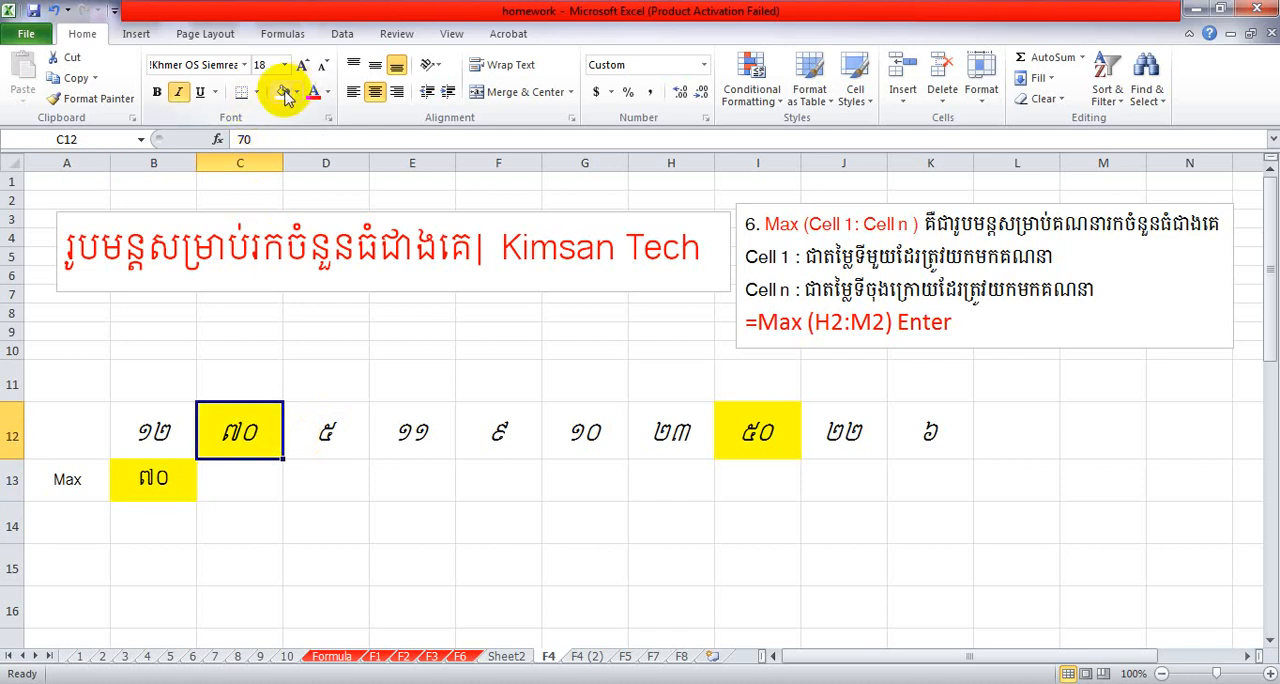
{"action": "left_click", "coordinate": [378, 470]}
{"action": "left_click", "coordinate": [259, 444]}
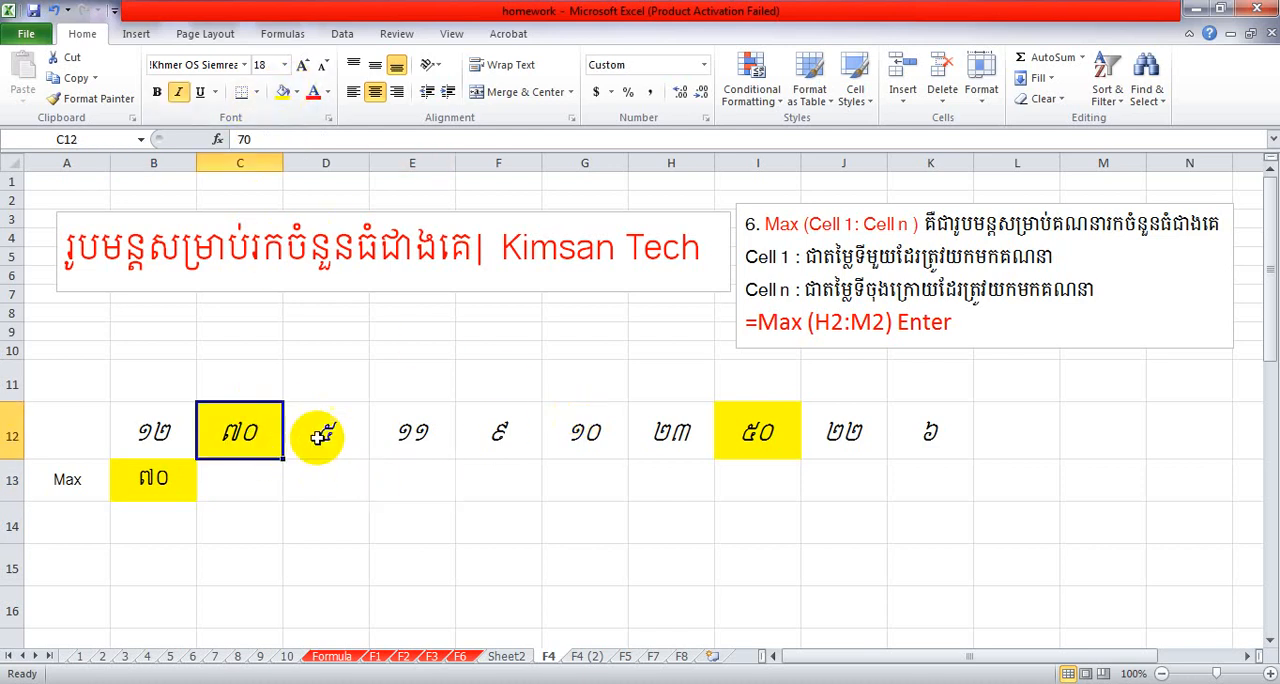
Change the number in E12 to 120 and check the MAX result in B13.
{"action": "left_click", "coordinate": [414, 436]}
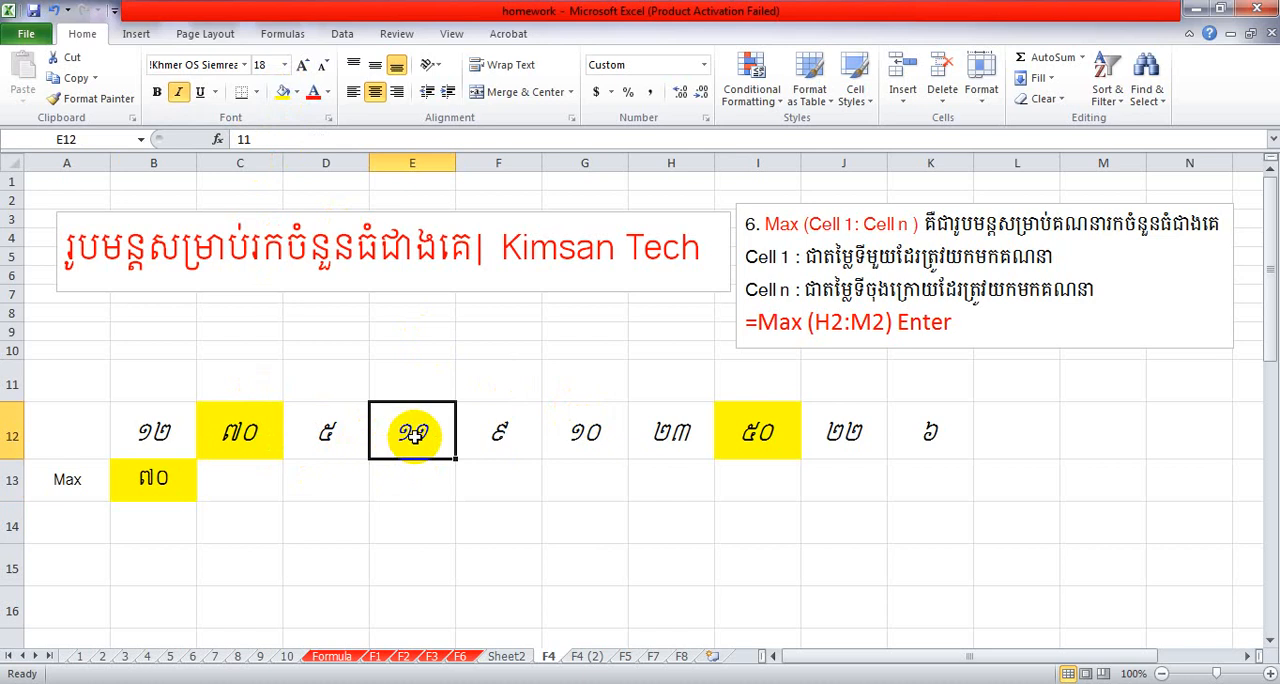
{"action": "type", "text": "1"}
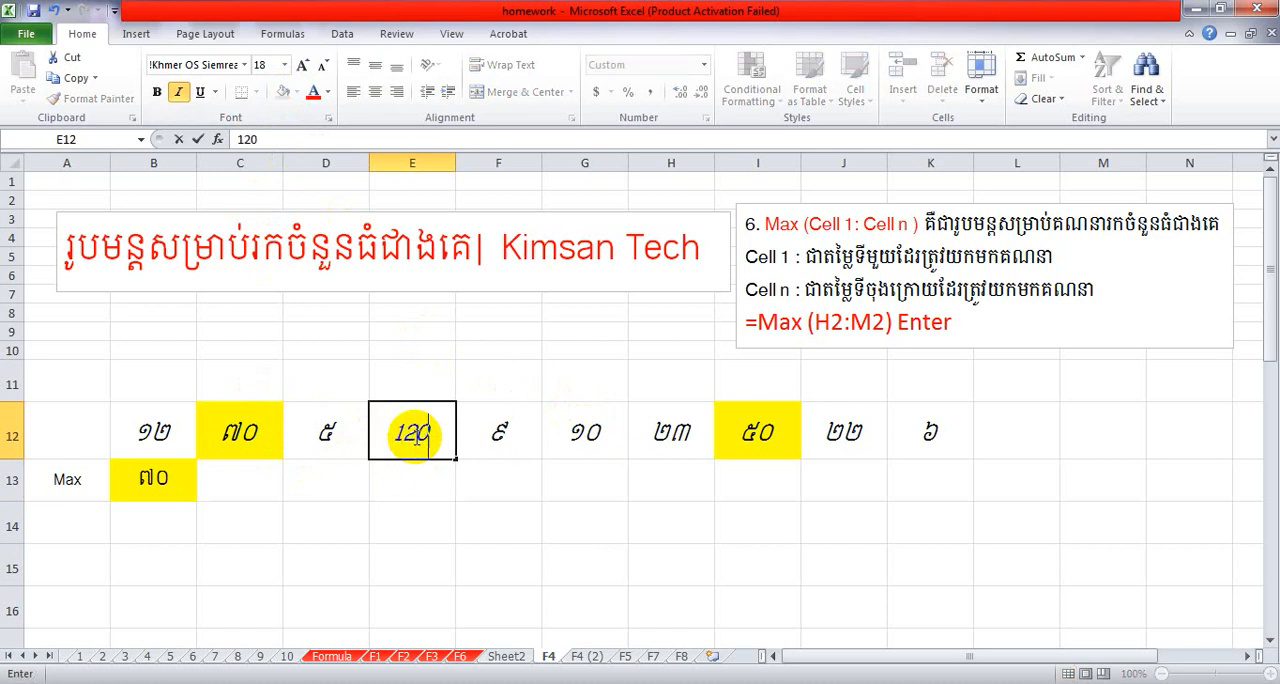
{"action": "type", "text": "20"}
{"action": "key", "text": "Return"}
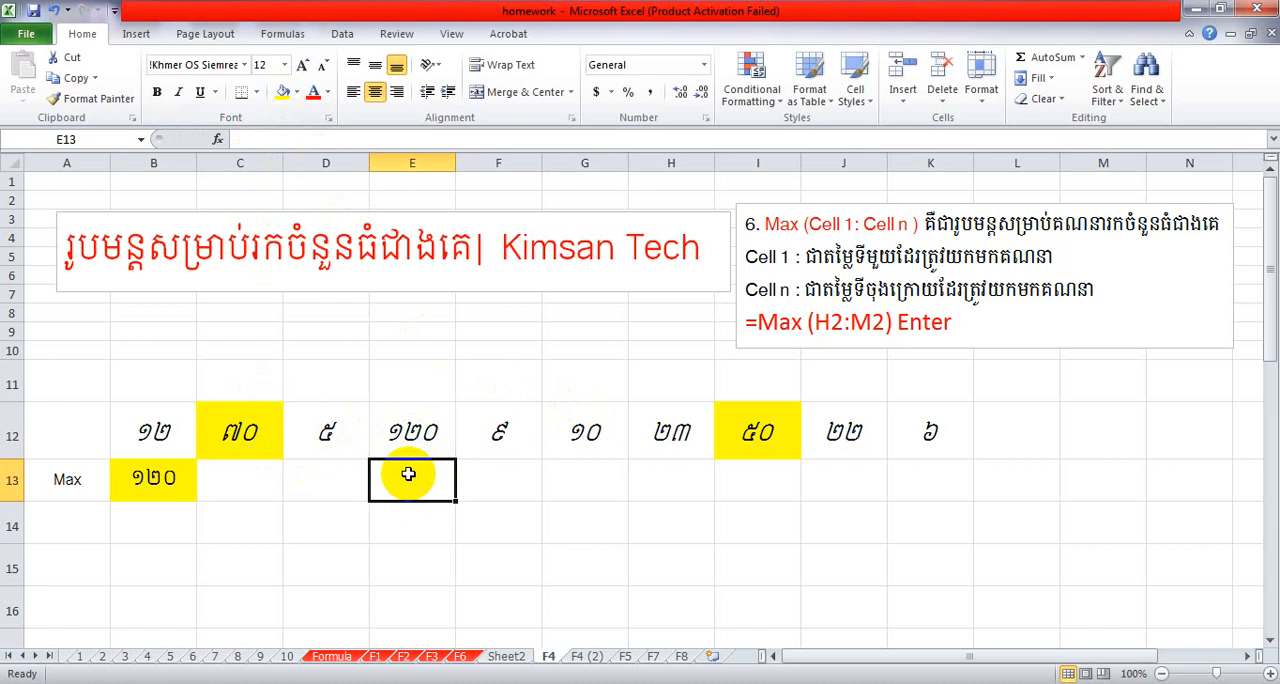
{"action": "left_click", "coordinate": [162, 469]}
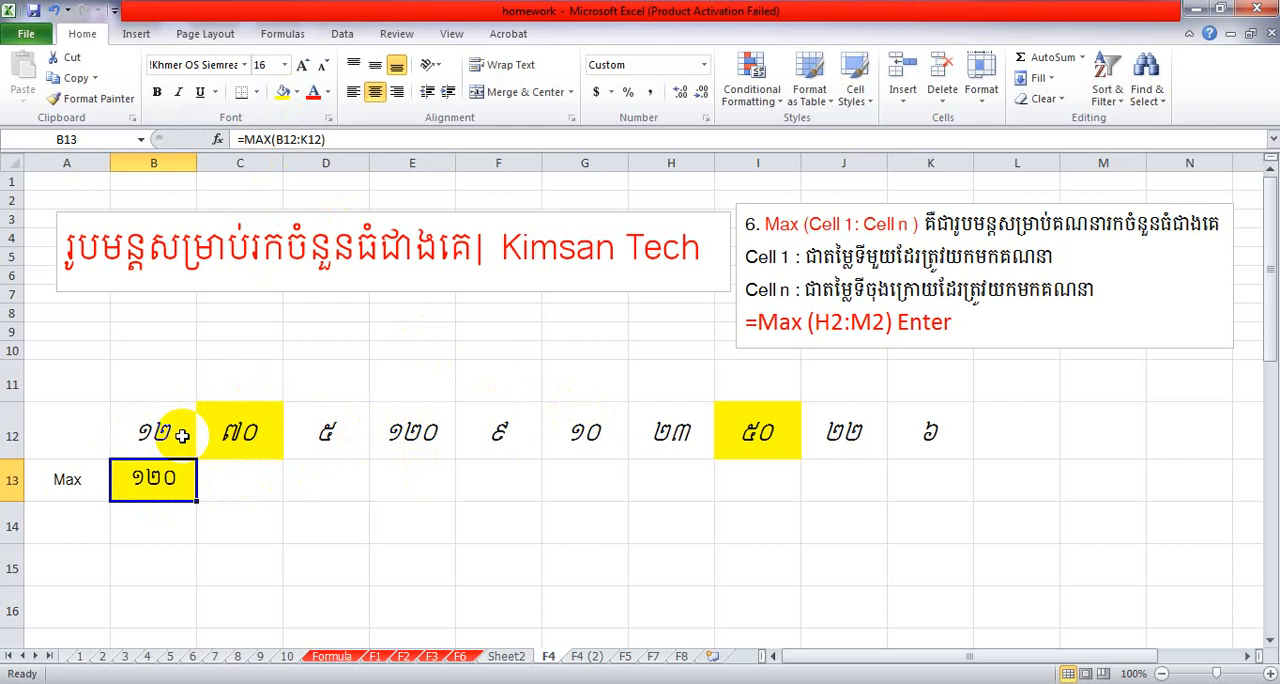
Replace the number in C12 with 900 to test the MAX result in B13.
{"action": "left_click_drag", "start_coordinate": [182, 435], "coordinate": [251, 434]}
{"action": "left_click", "coordinate": [188, 476]}
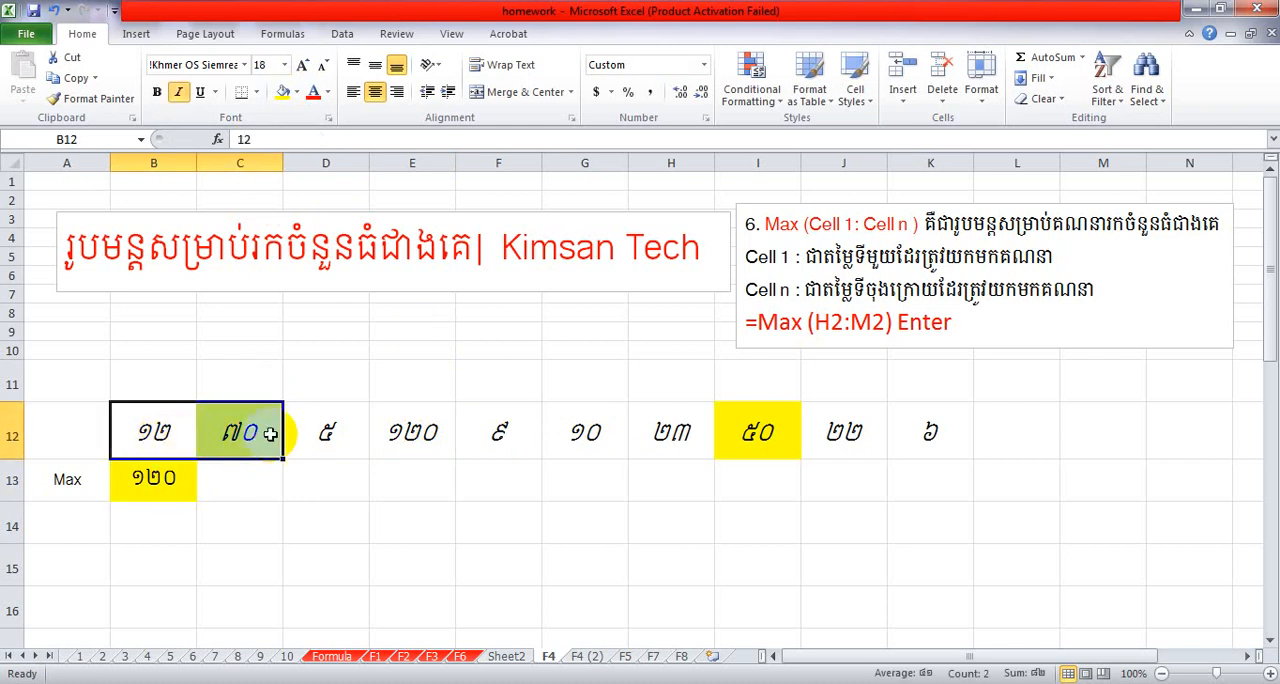
{"action": "left_click", "coordinate": [240, 430]}
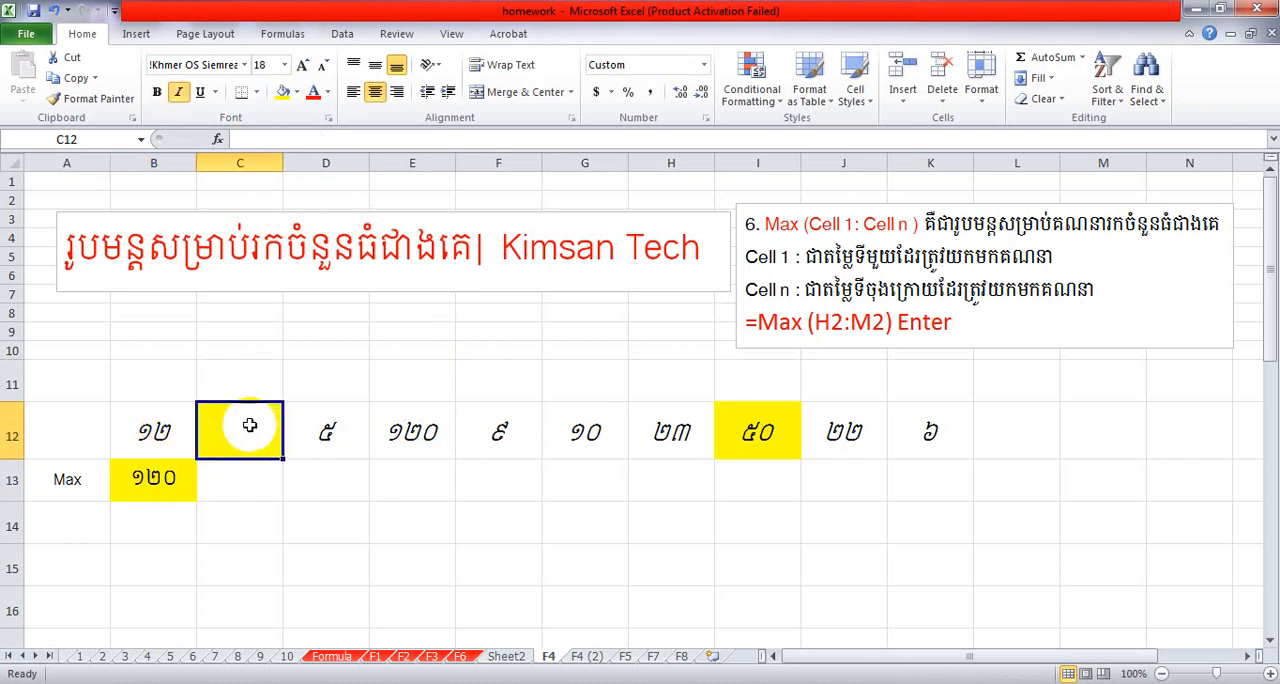
{"action": "left_click", "coordinate": [330, 440]}
{"action": "left_click_drag", "start_coordinate": [735, 437], "coordinate": [367, 428]}
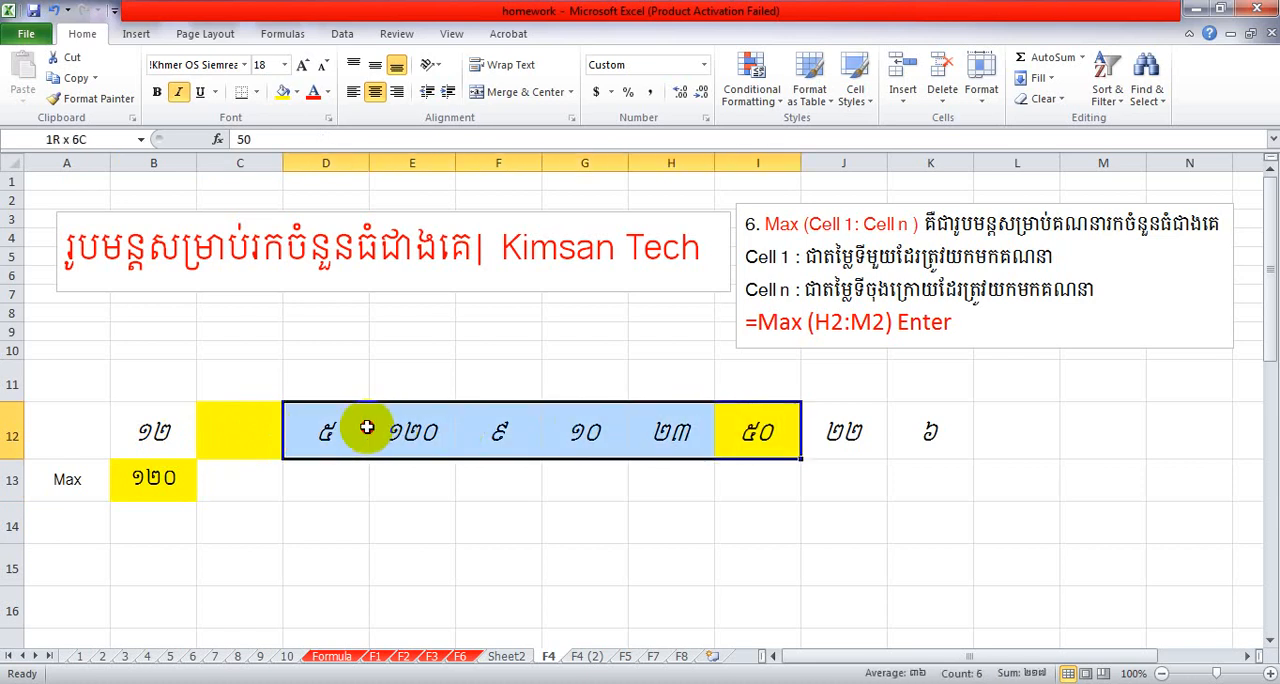
{"action": "left_click", "coordinate": [256, 420]}
{"action": "double_click", "coordinate": [259, 415]}
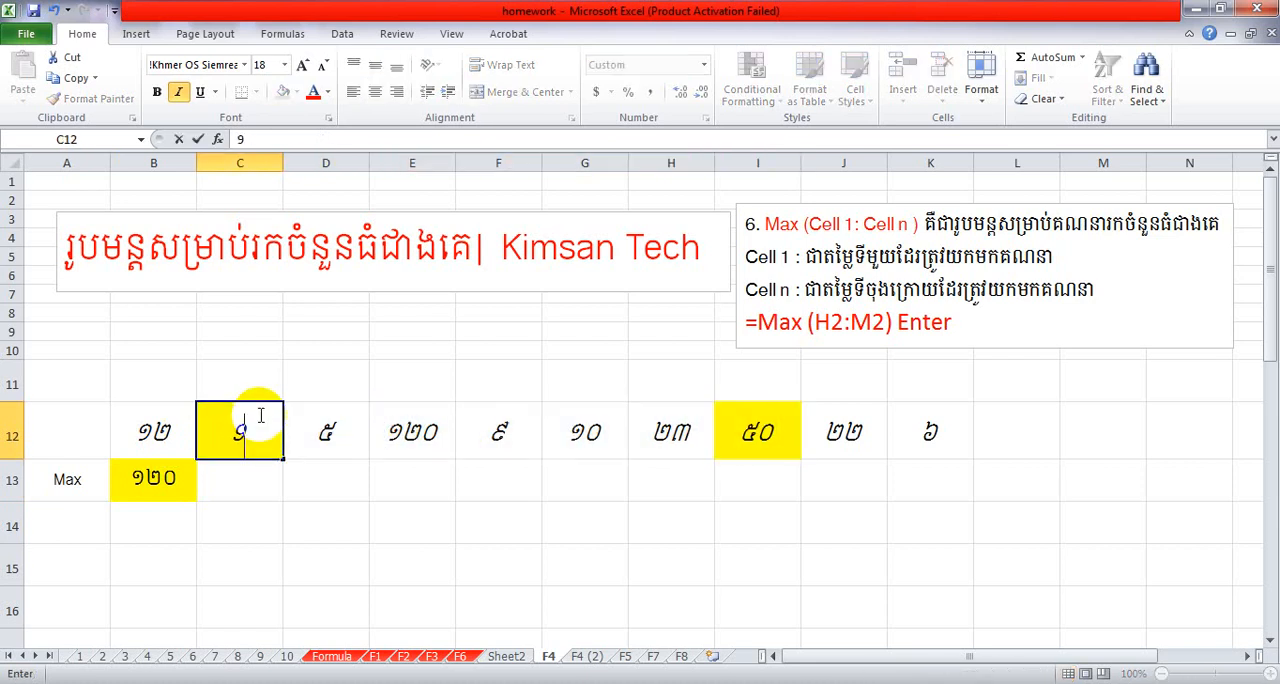
{"action": "type", "text": "900"}
{"action": "left_click", "coordinate": [298, 476]}
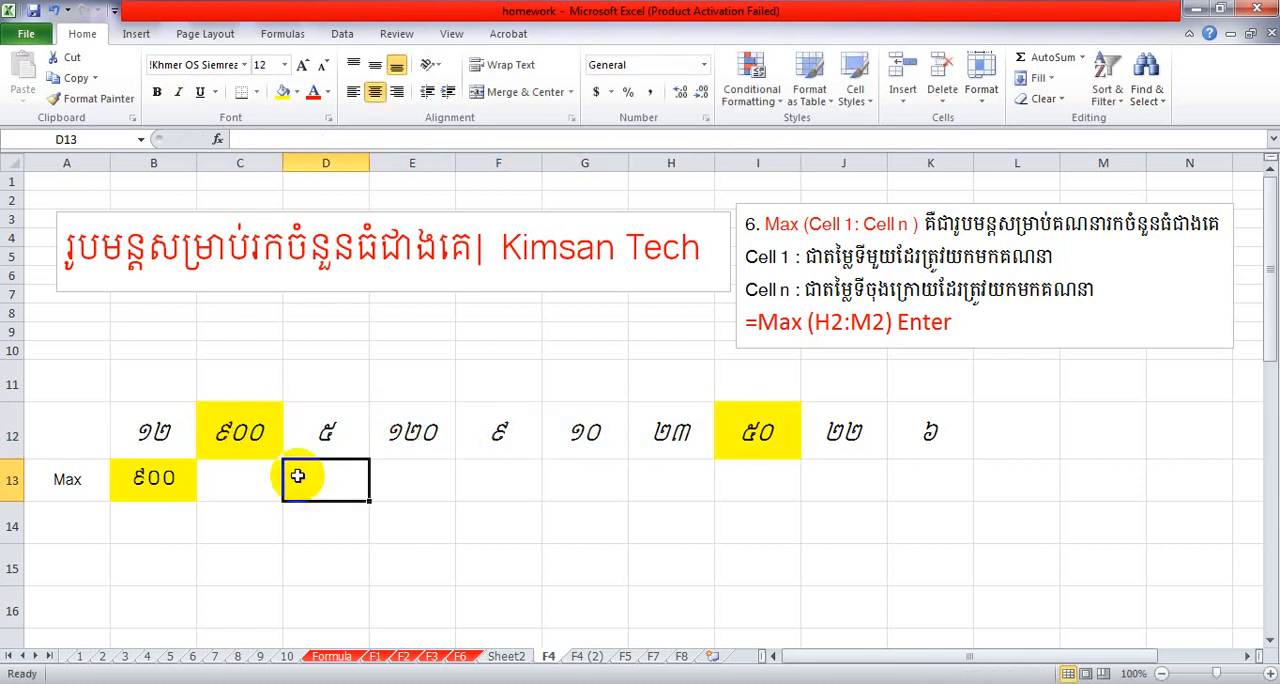
Change the number in C12 to 2 and the number in I12 to 8.
{"action": "left_click", "coordinate": [240, 434]}
{"action": "type", "text": "2"}
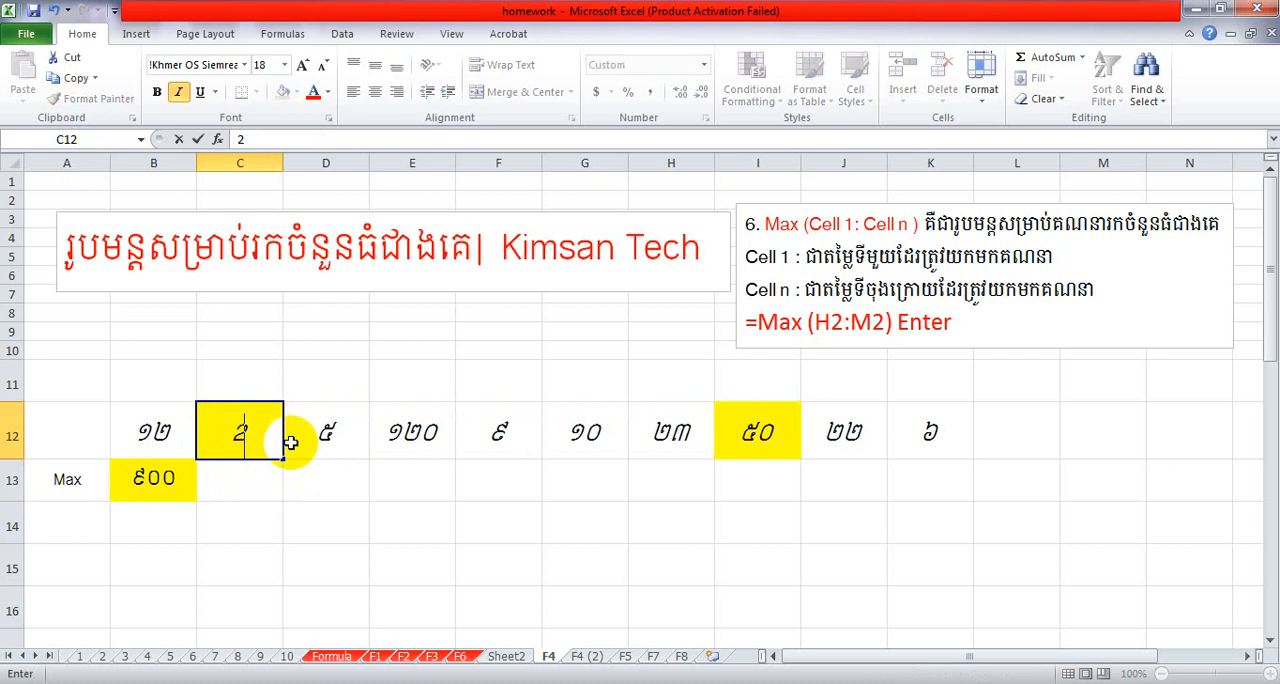
{"action": "left_click", "coordinate": [312, 431]}
{"action": "left_click", "coordinate": [757, 431]}
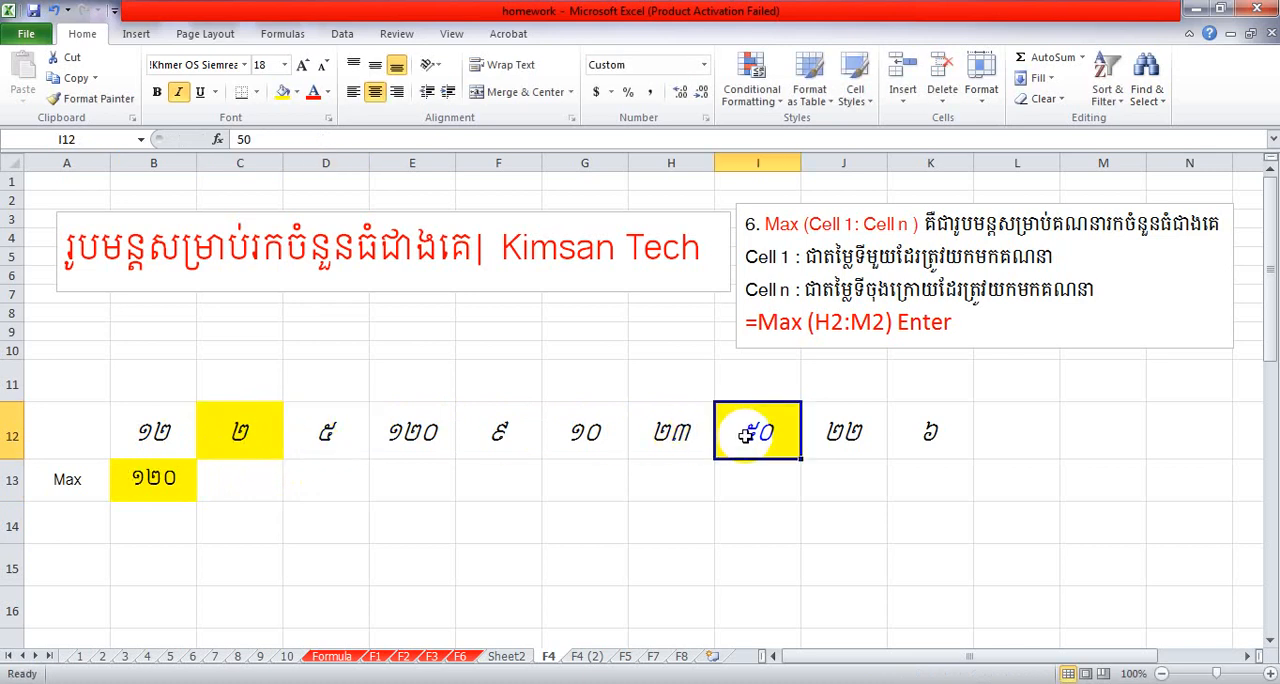
{"action": "type", "text": "8"}
{"action": "left_click", "coordinate": [570, 435]}
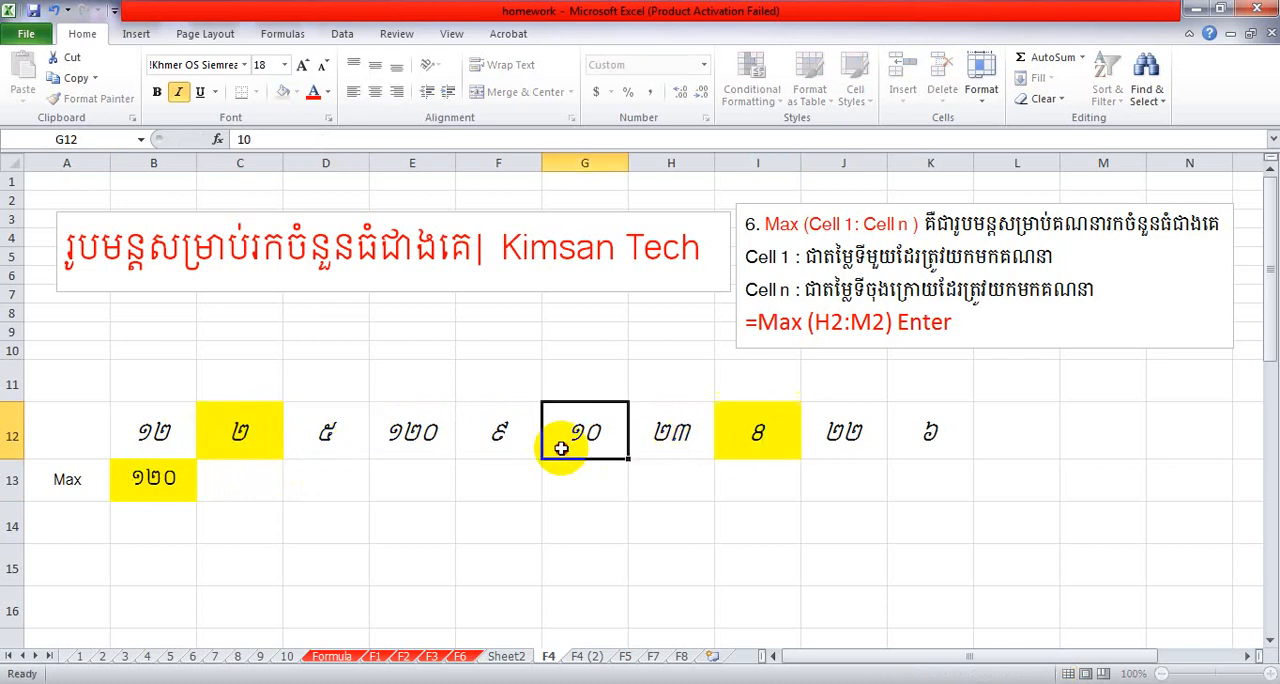
Change the number in E12 to 6 and compare the MAX result in B13 with the numbers in B12:K12.
{"action": "left_click", "coordinate": [420, 434]}
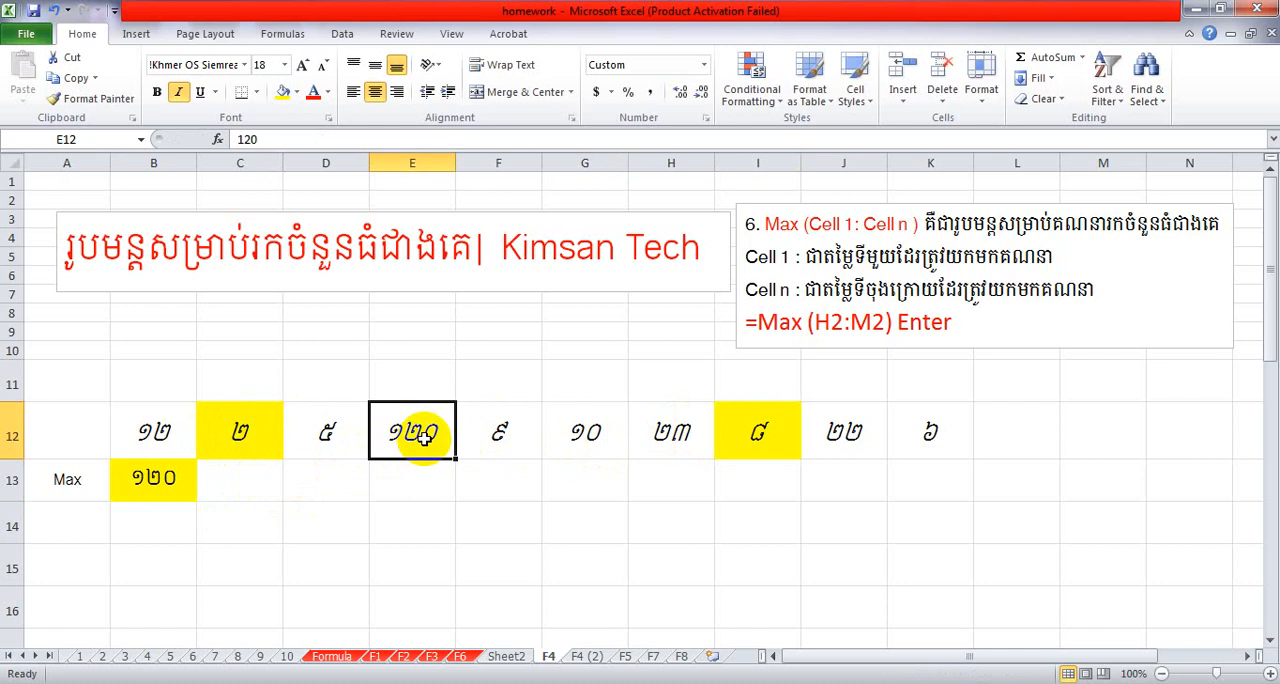
{"action": "type", "text": "6"}
{"action": "left_click", "coordinate": [498, 480]}
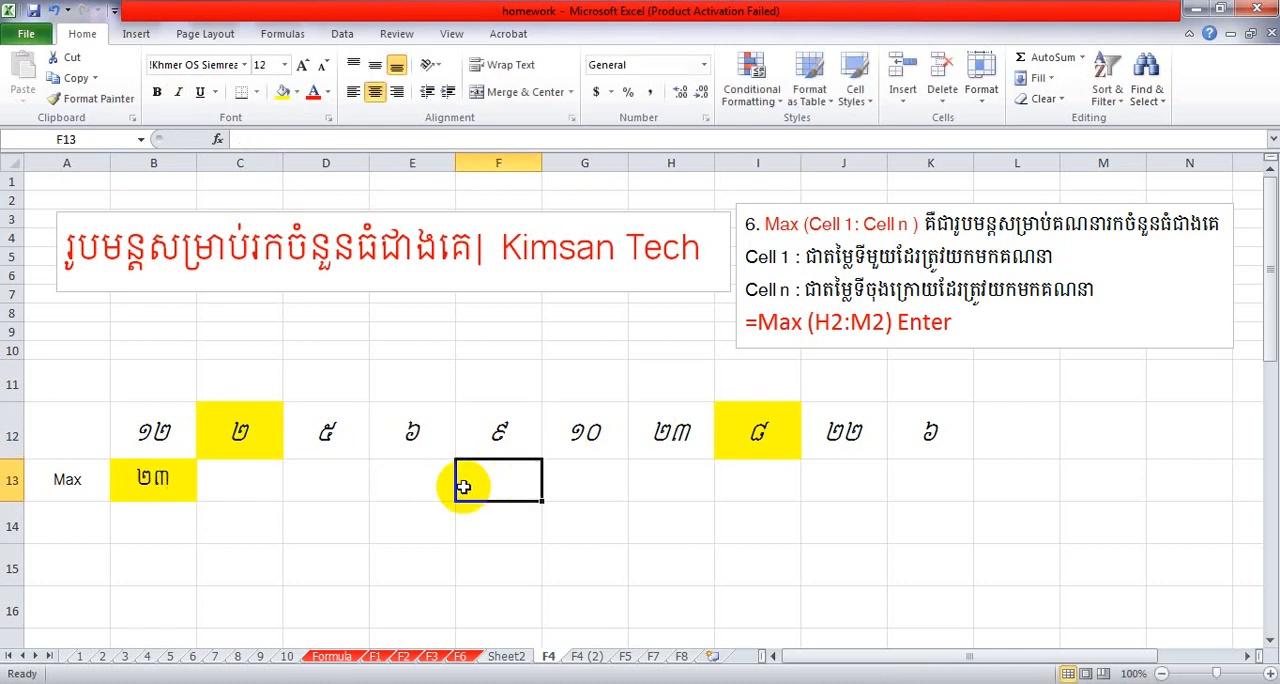
{"action": "left_click", "coordinate": [160, 484]}
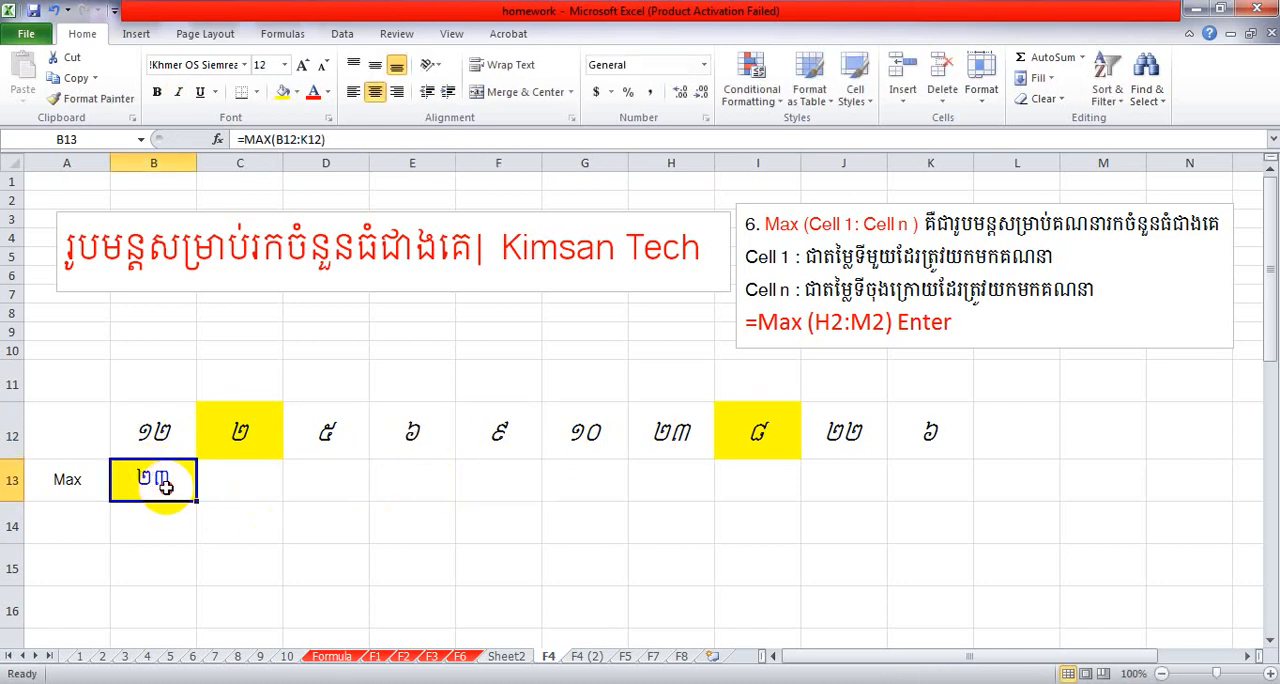
{"action": "left_click", "coordinate": [672, 432]}
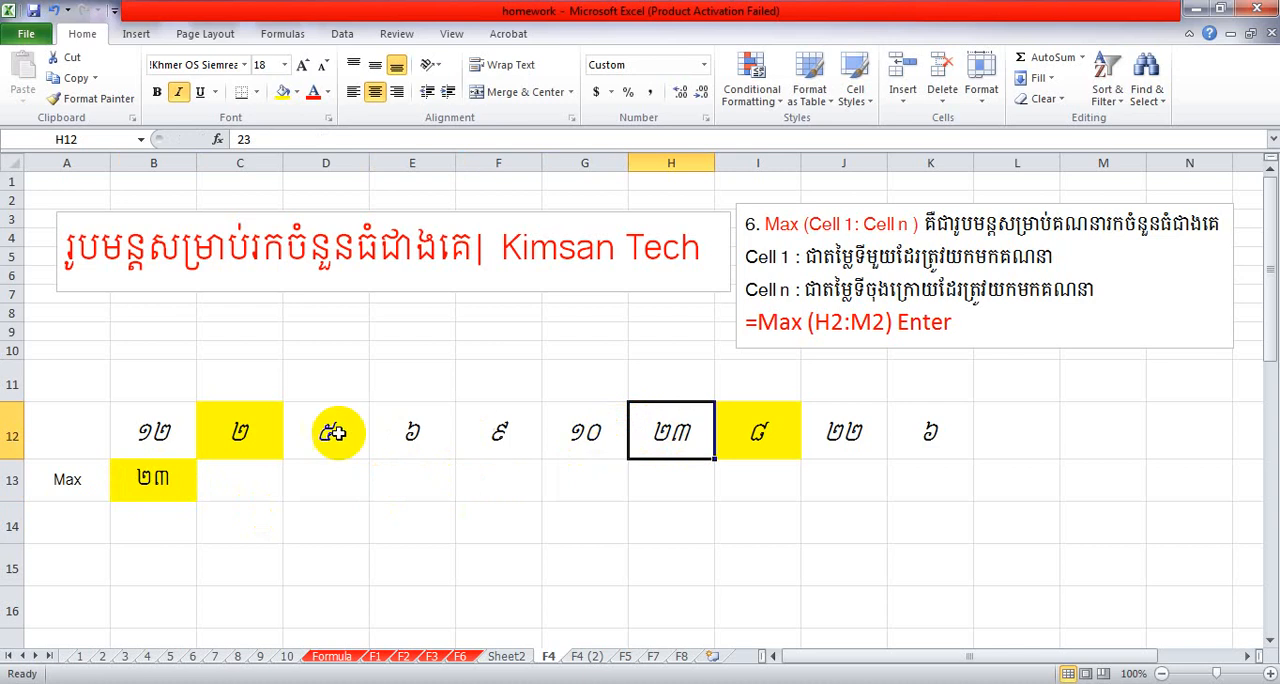
{"action": "left_click_drag", "start_coordinate": [155, 431], "coordinate": [920, 426]}
{"action": "left_click", "coordinate": [470, 484]}
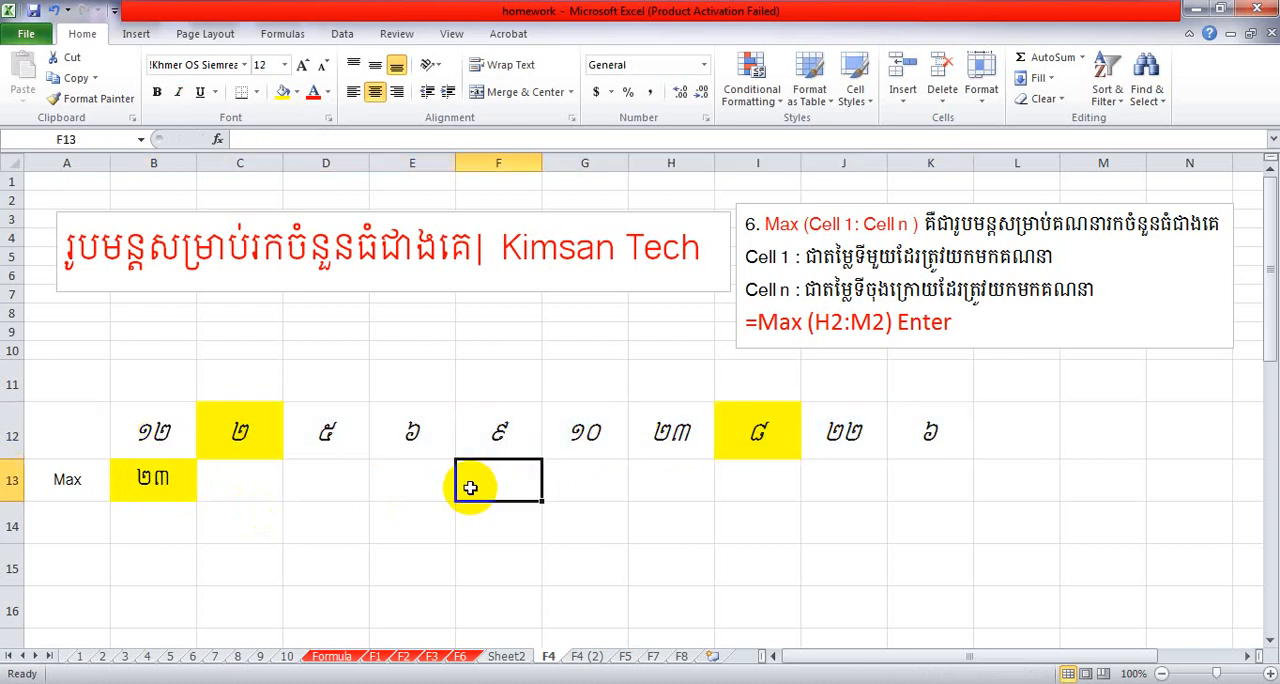
Enter 700 in L12, just outside the range used by the MAX formula.
{"action": "left_click", "coordinate": [1006, 442]}
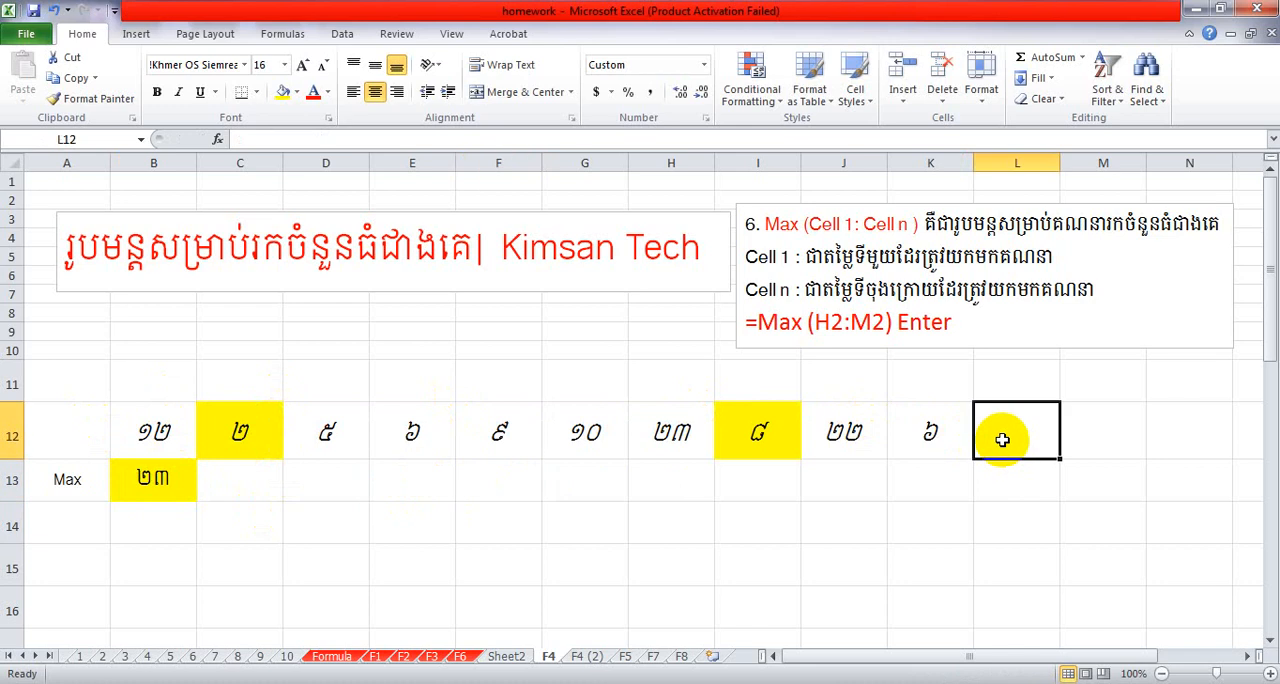
{"action": "type", "text": "700"}
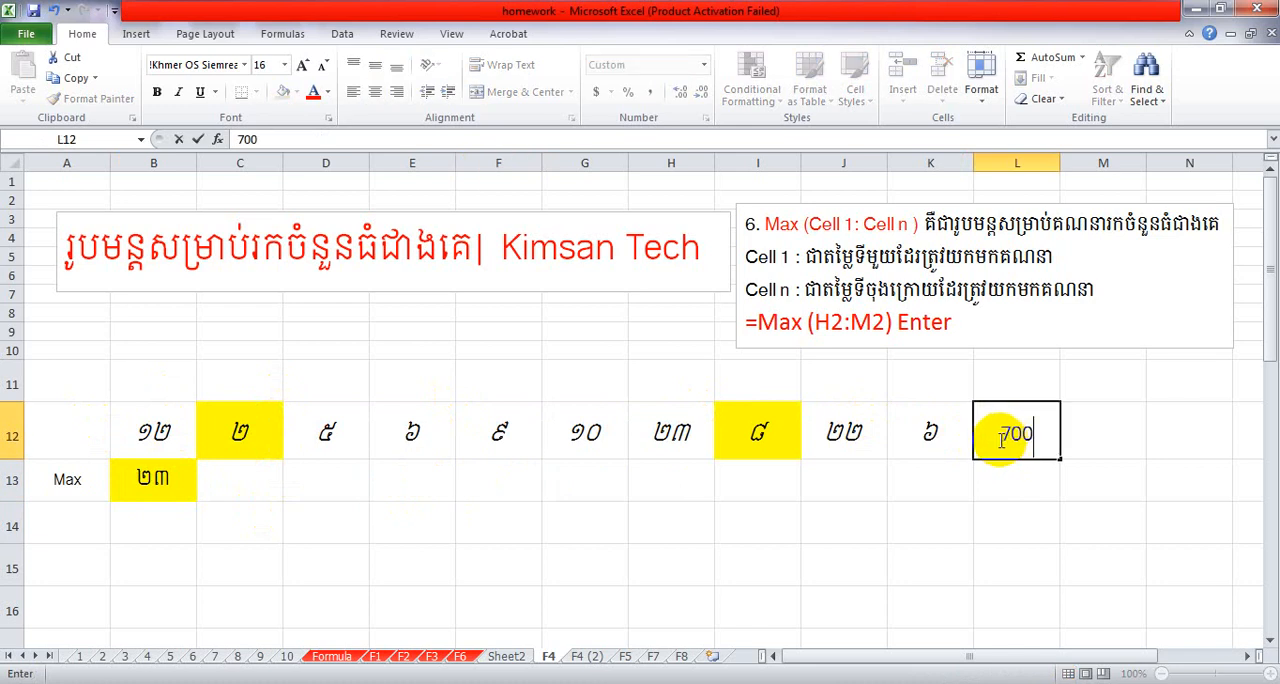
{"action": "key", "text": "Return"}
{"action": "left_click", "coordinate": [1010, 430]}
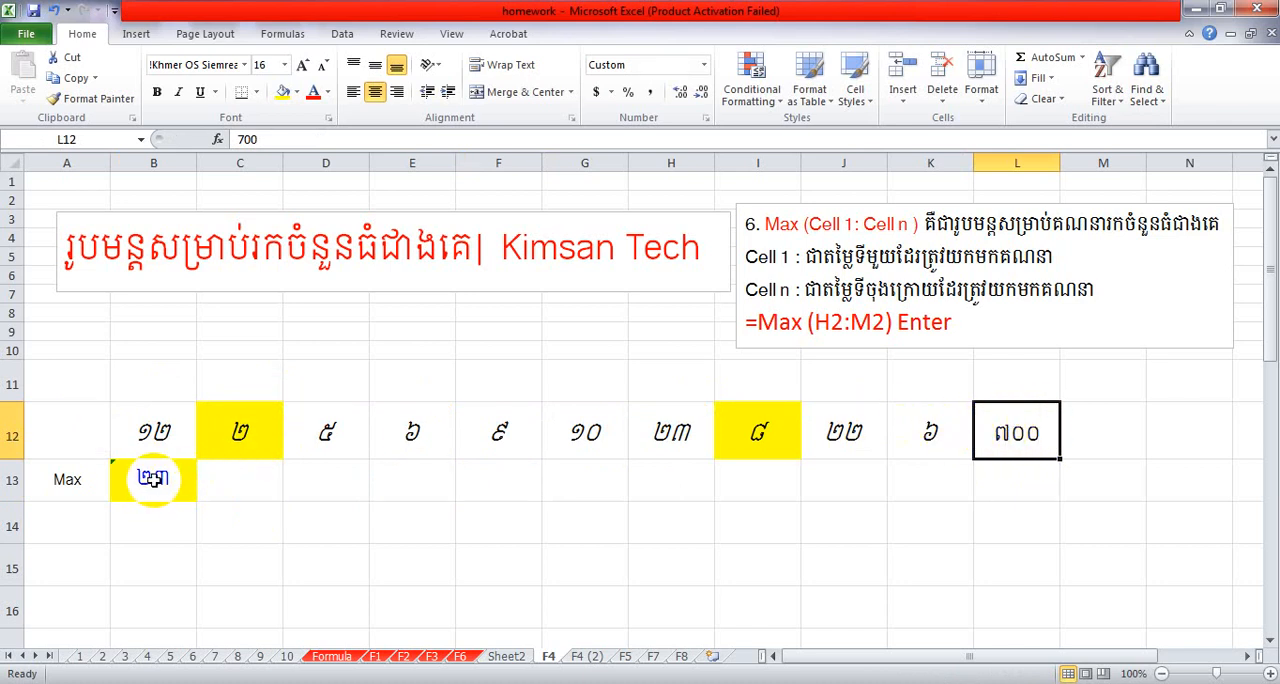
{"action": "left_click", "coordinate": [945, 436]}
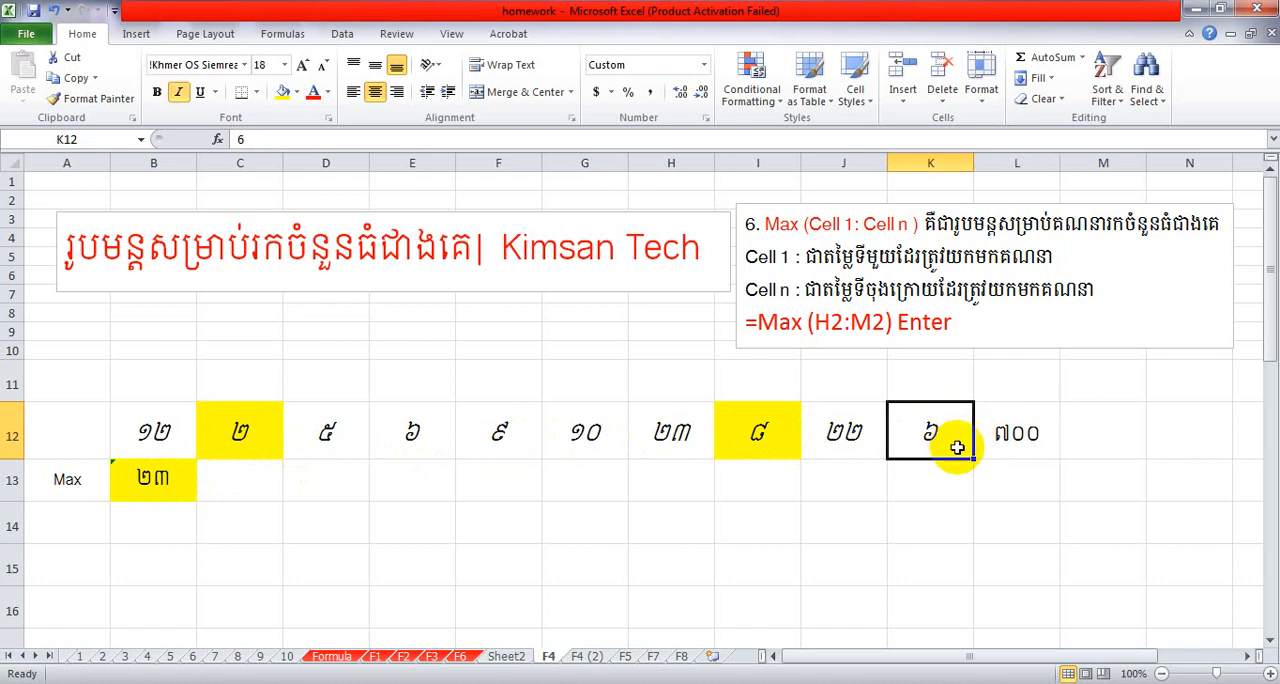
Extend the range of the MAX formula in B13 to B12:L12.
{"action": "left_click", "coordinate": [147, 482]}
{"action": "double_click", "coordinate": [160, 478]}
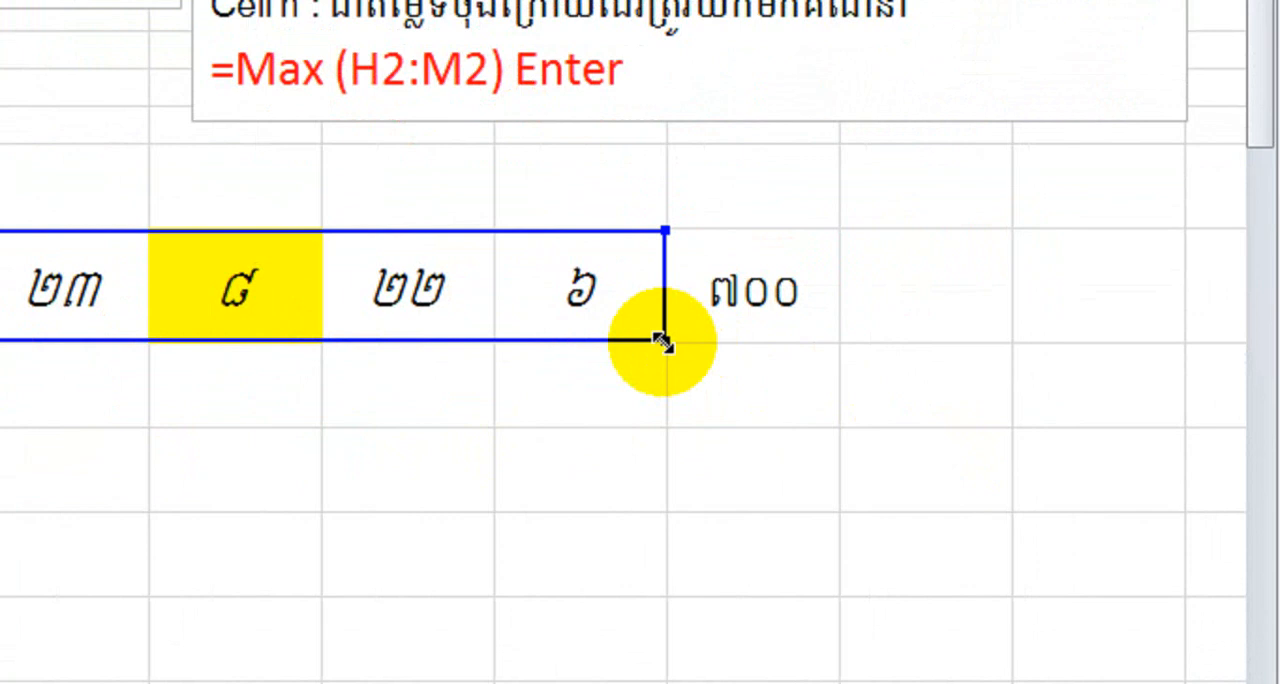
{"action": "left_click_drag", "start_coordinate": [663, 342], "coordinate": [786, 343]}
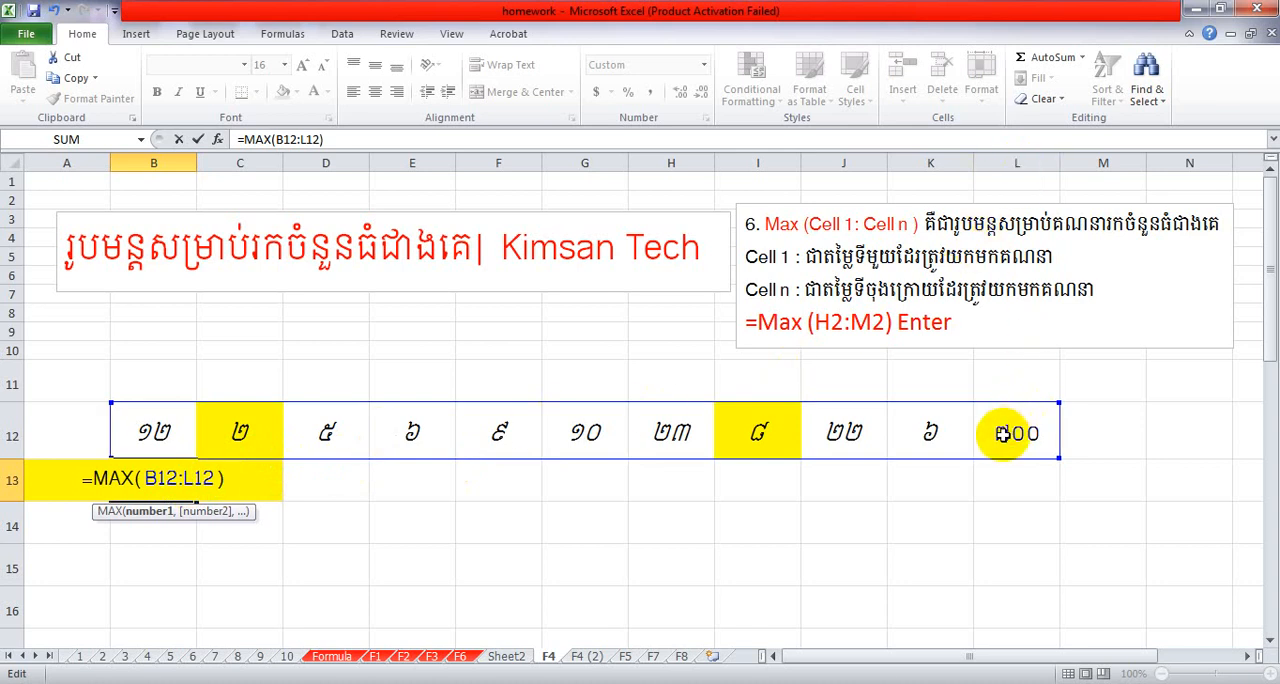
{"action": "key", "text": "Return"}
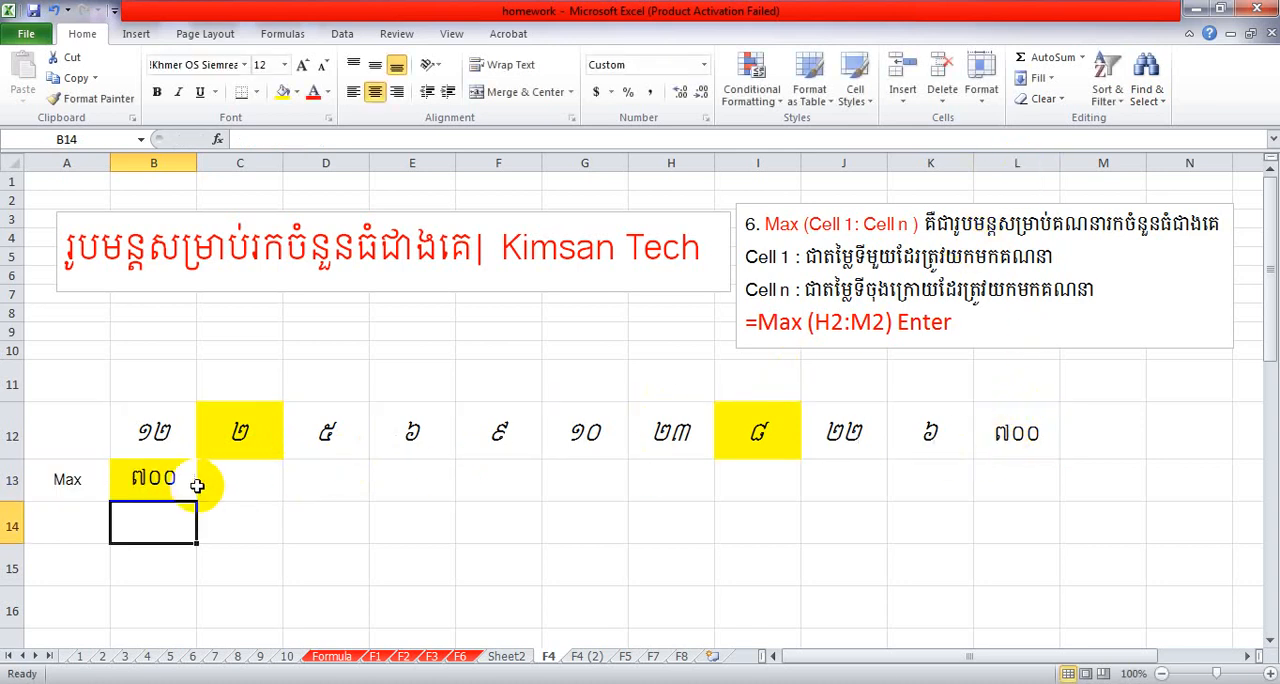
{"action": "left_click", "coordinate": [162, 489]}
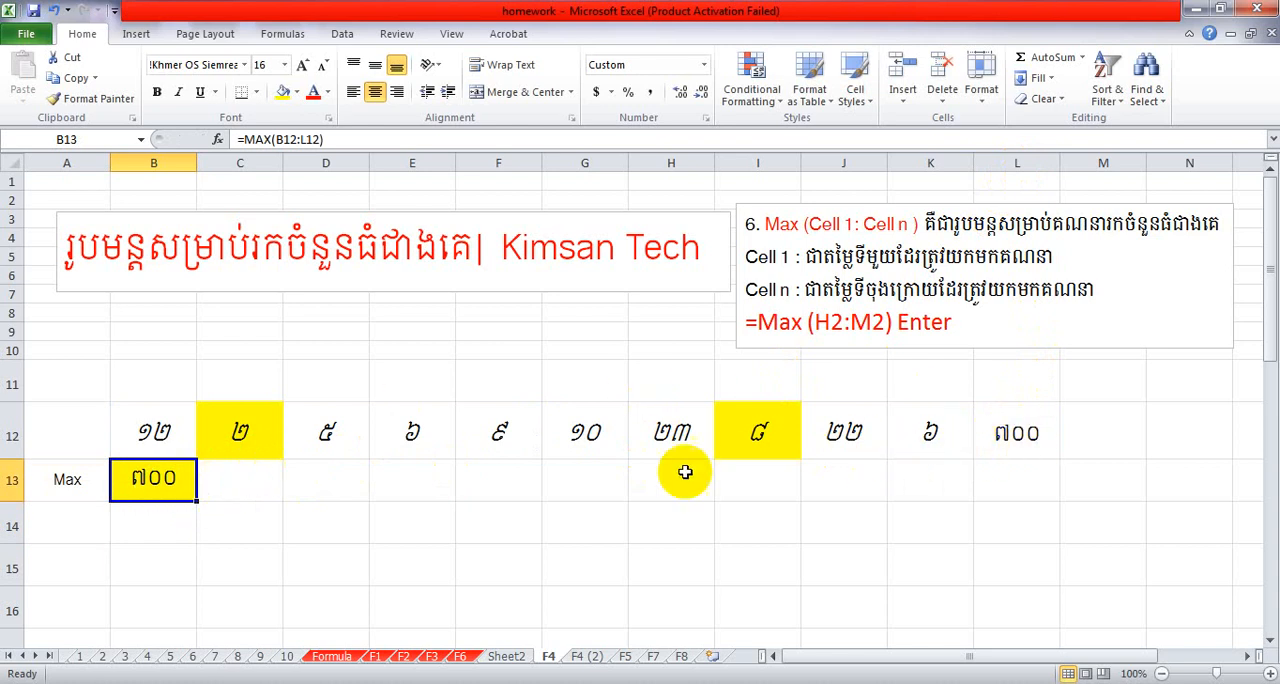
Review the MAX formula in B13 against the numbers in B12:L12.
{"action": "left_click", "coordinate": [1017, 434]}
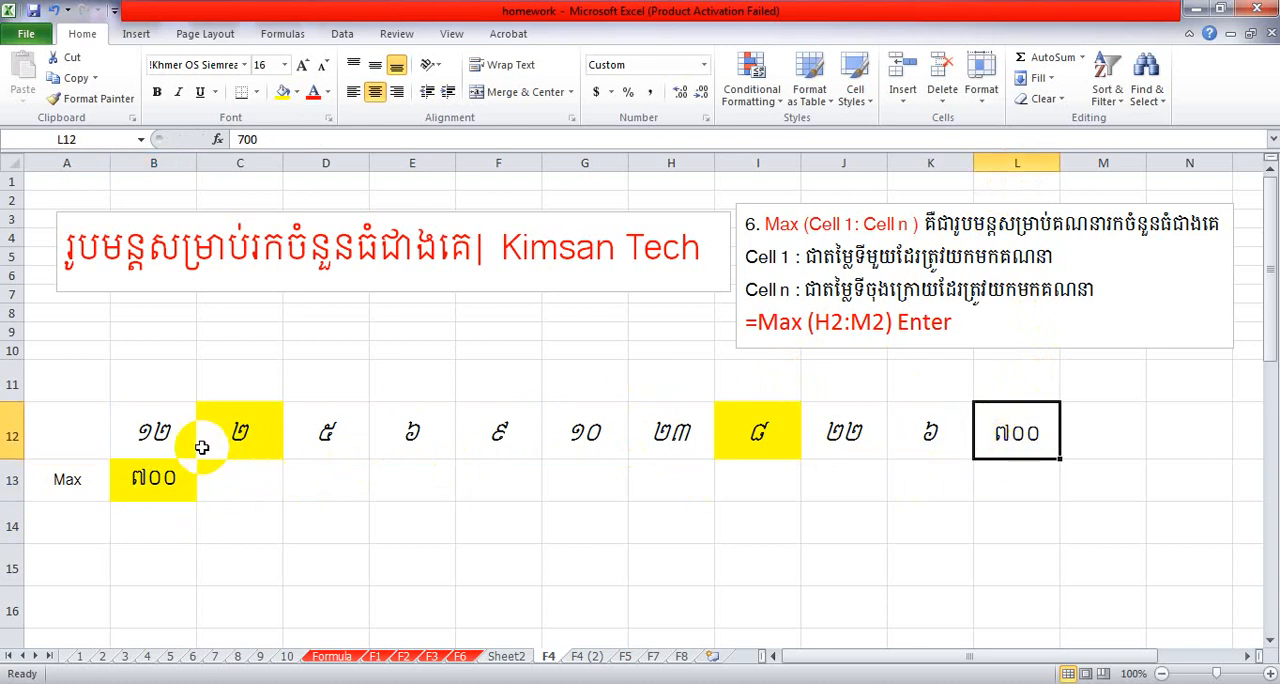
{"action": "left_click_drag", "start_coordinate": [153, 432], "coordinate": [1020, 447]}
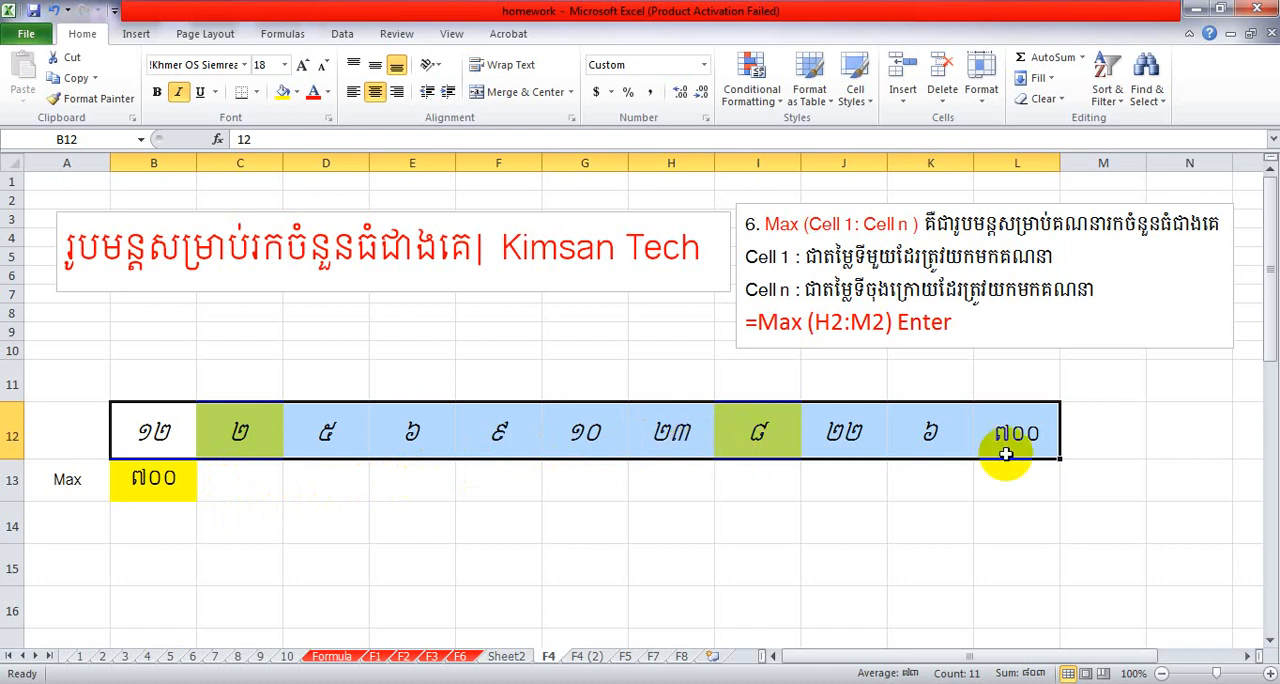
{"action": "left_click", "coordinate": [1002, 488]}
{"action": "double_click", "coordinate": [153, 479]}
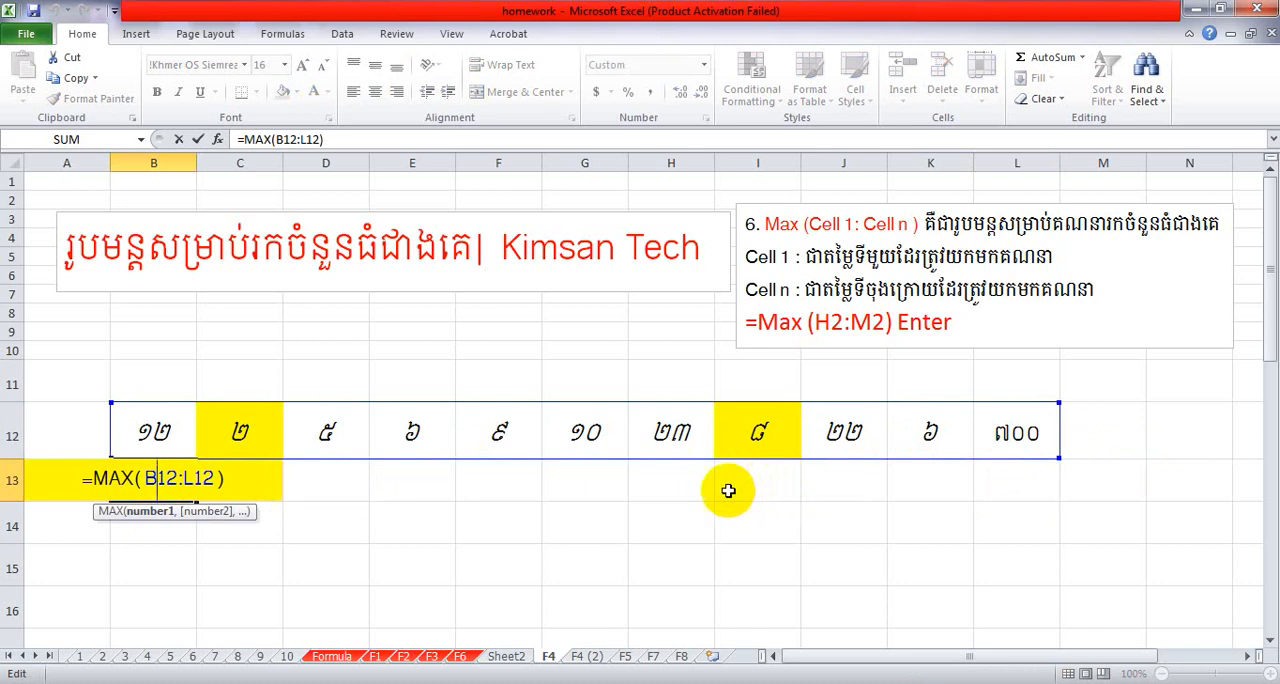
{"action": "left_click", "coordinate": [336, 478]}
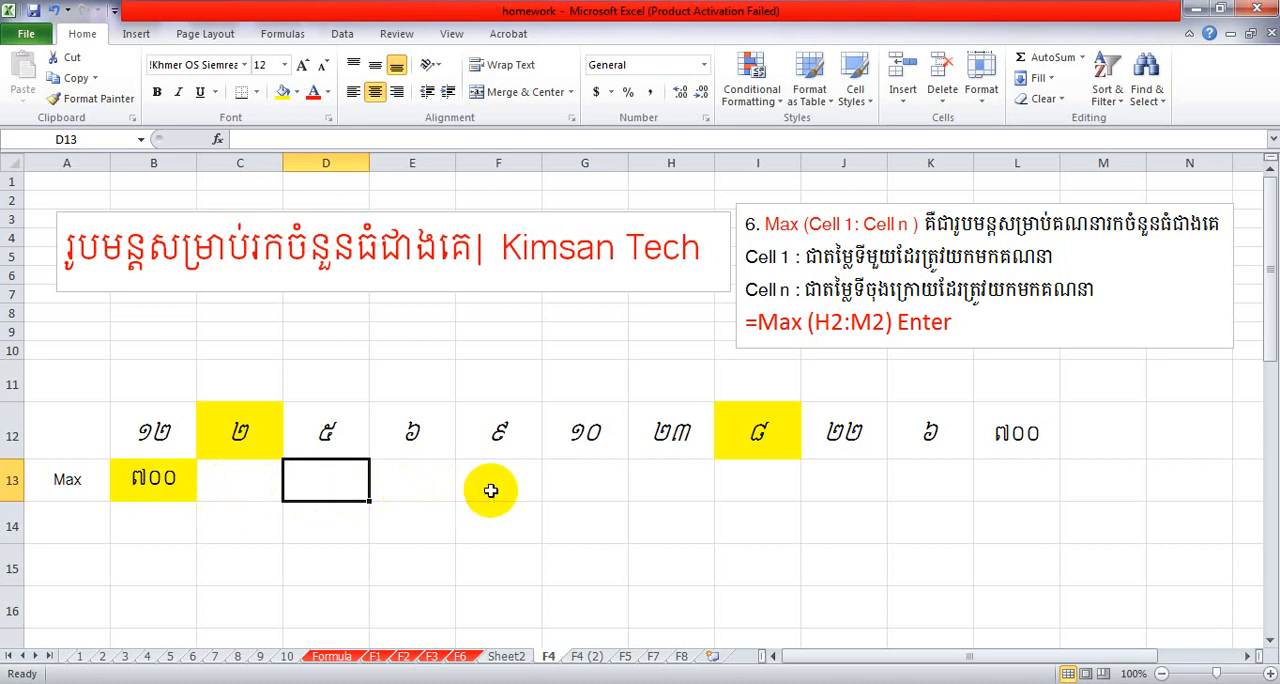
Open the F4 (2) sheet and correct the example formula in its note to "=Min (H2:M2) Enter".
{"action": "left_click", "coordinate": [577, 656]}
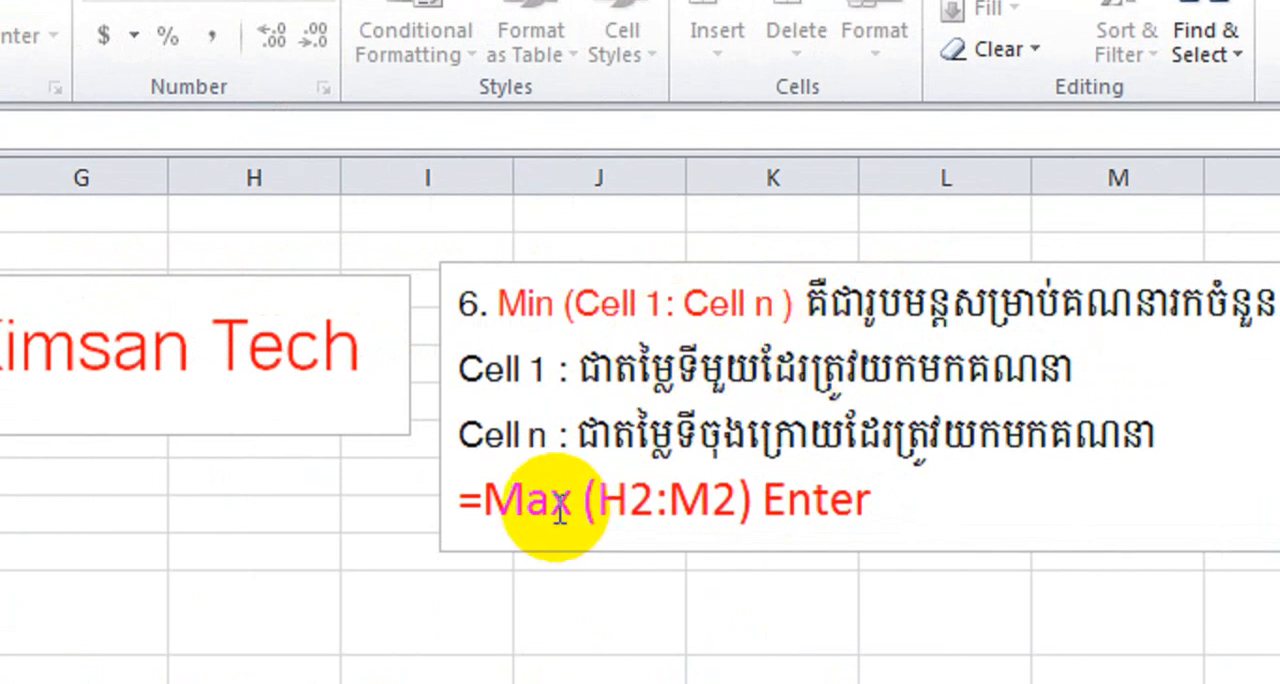
{"action": "left_click", "coordinate": [550, 508]}
{"action": "key", "text": "BackSpace"}
{"action": "type", "text": "i"}
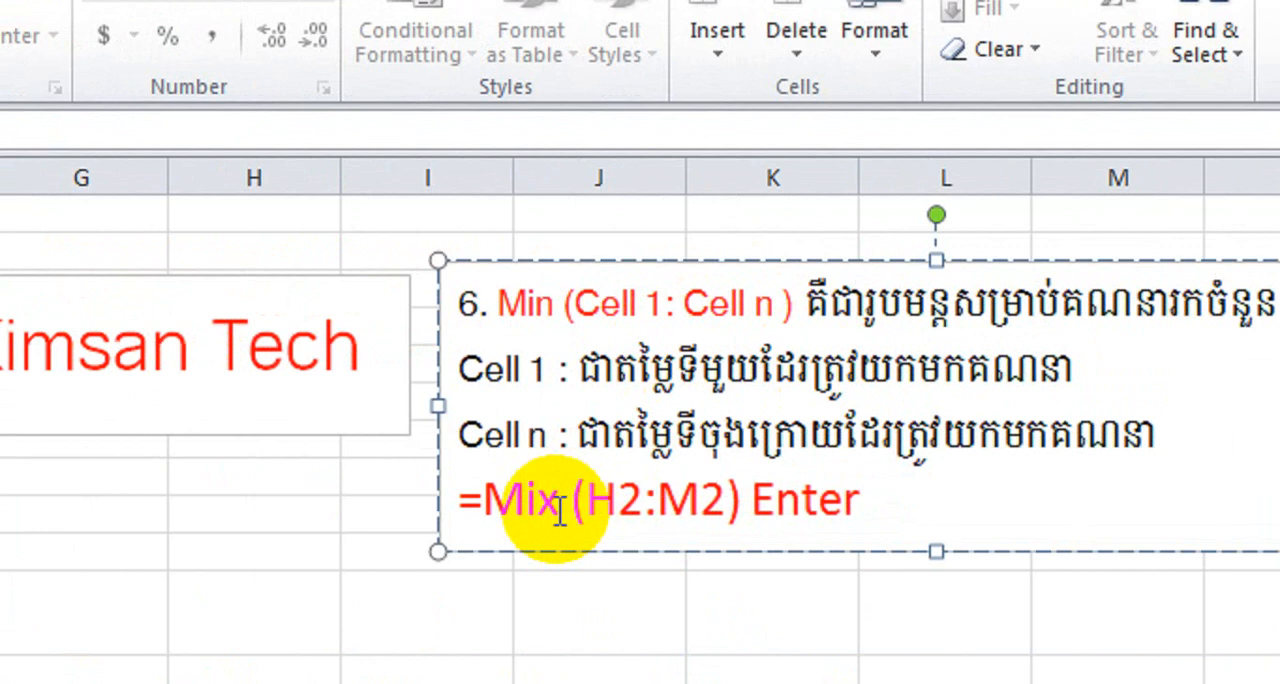
{"action": "left_click", "coordinate": [560, 508]}
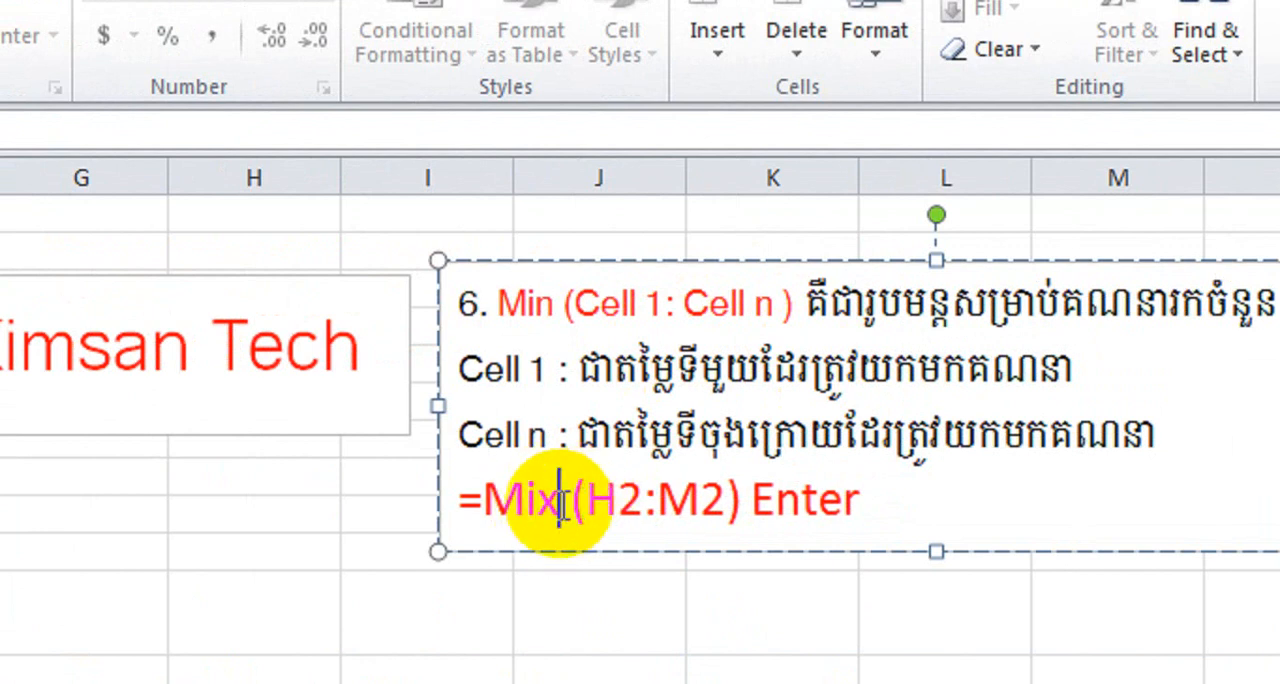
{"action": "key", "text": "BackSpace"}
{"action": "type", "text": "n"}
{"action": "key", "text": "Escape"}
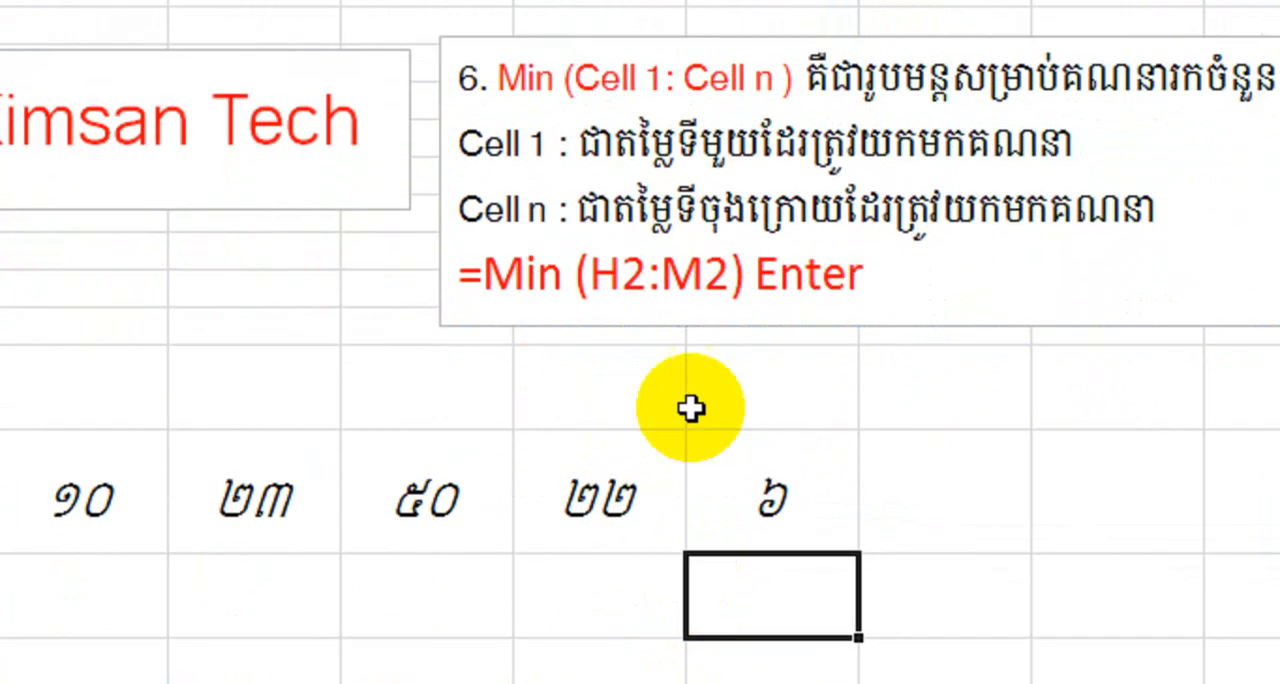
Read through the Min explanation and its example, and examine the numbers in B12:K12.
{"action": "left_click", "coordinate": [672, 210]}
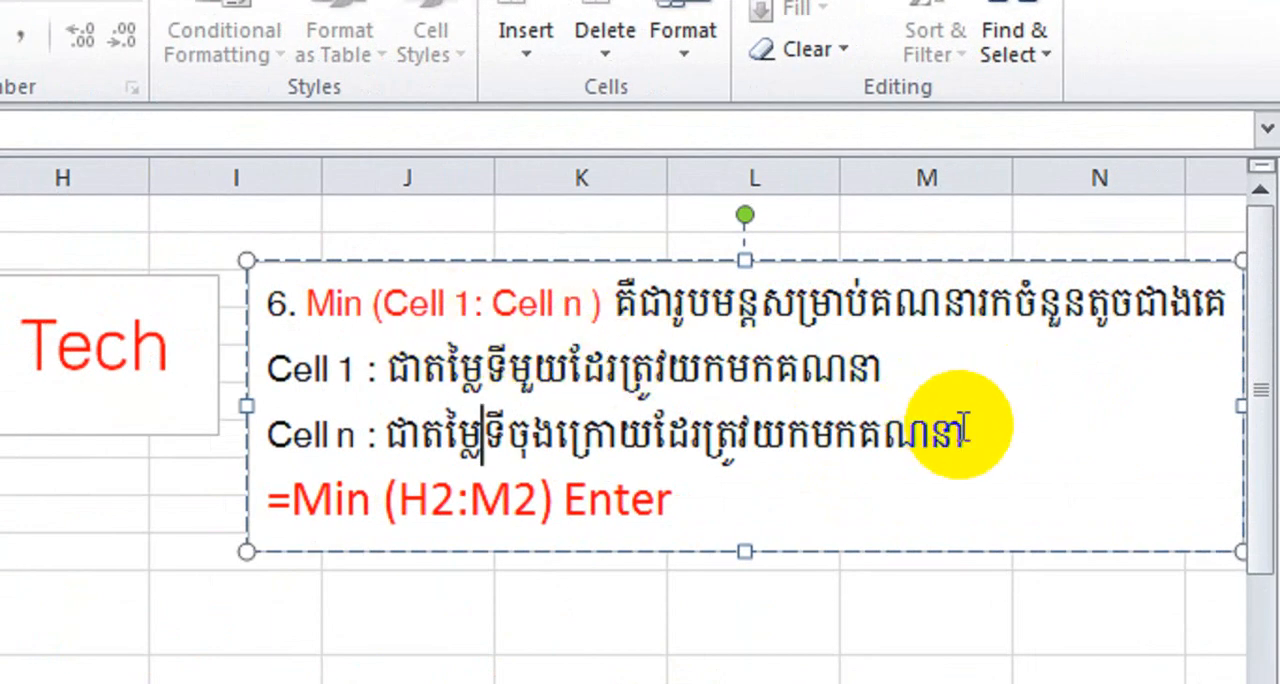
{"action": "left_click_drag", "start_coordinate": [962, 430], "coordinate": [598, 304]}
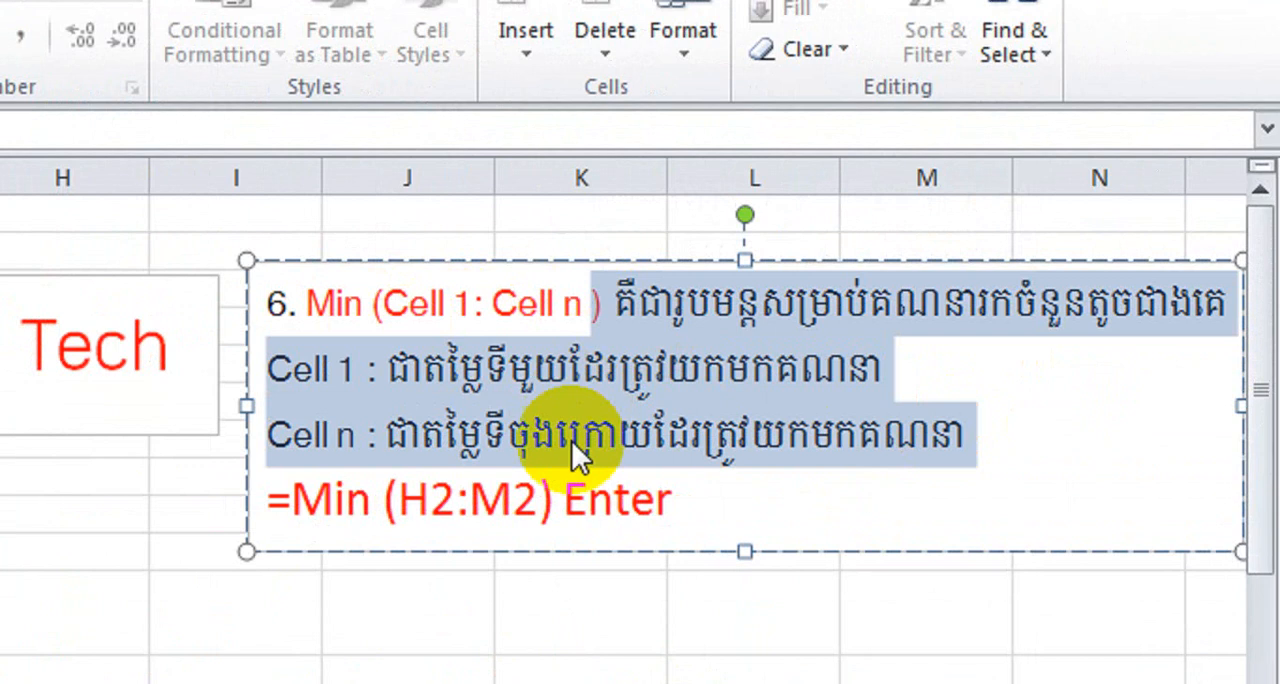
{"action": "left_click_drag", "start_coordinate": [691, 503], "coordinate": [340, 497]}
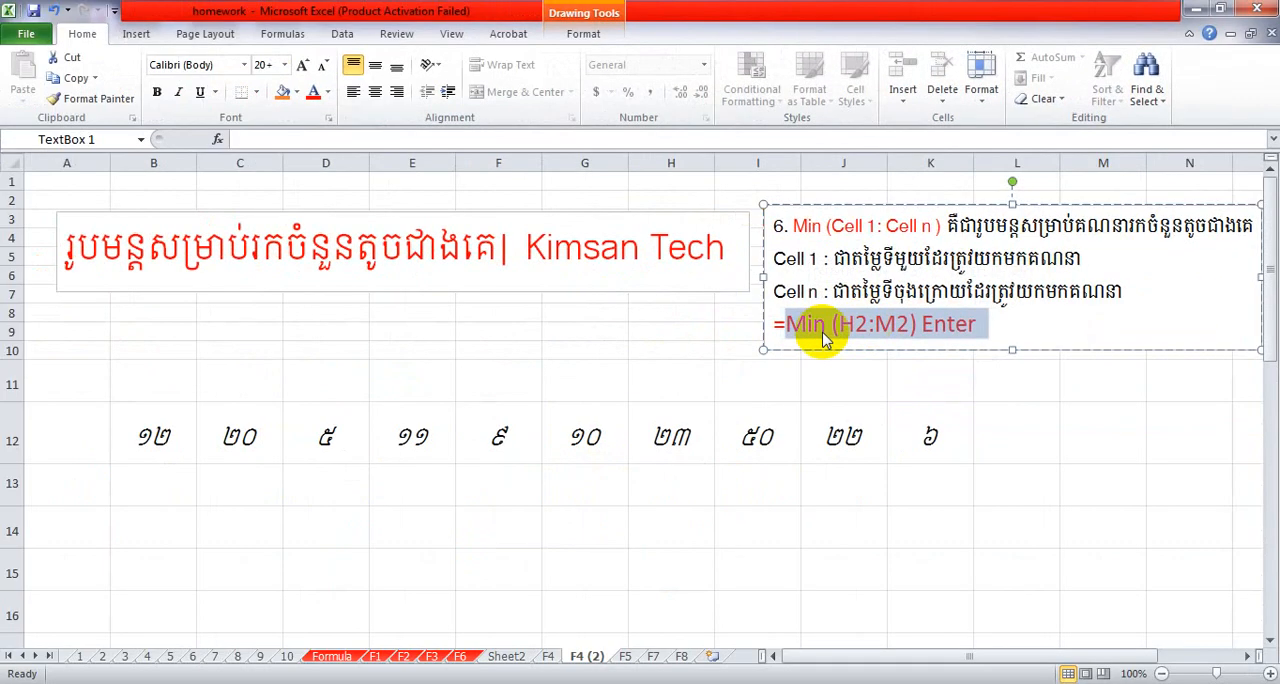
{"action": "left_click", "coordinate": [293, 437]}
{"action": "left_click_drag", "start_coordinate": [166, 440], "coordinate": [922, 434]}
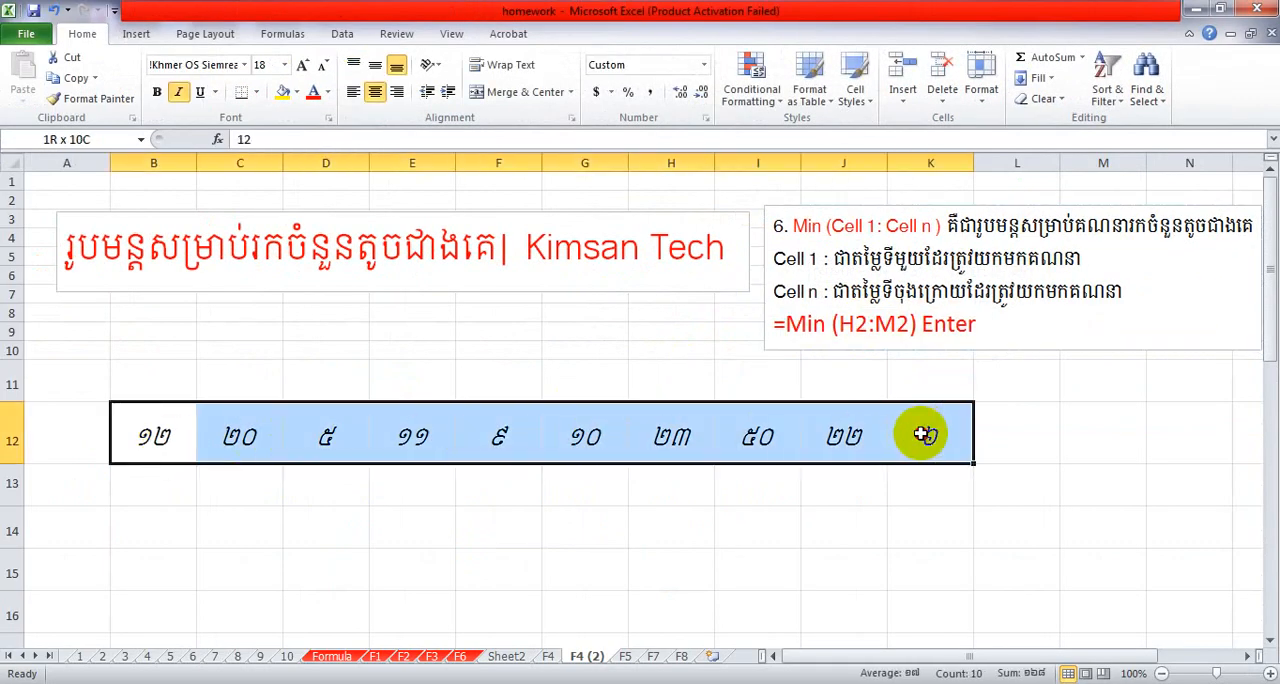
Enter the label "Min" in cell A13, beside the cell for the formula result.
{"action": "left_click", "coordinate": [168, 483]}
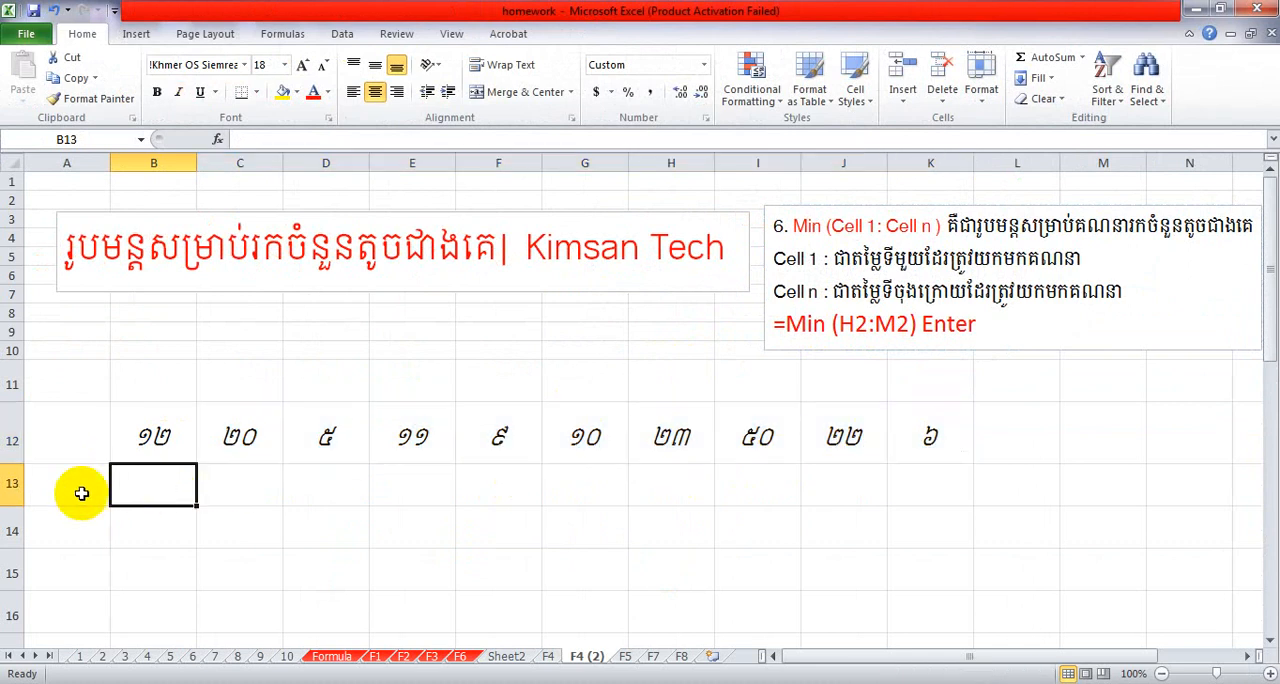
{"action": "left_click", "coordinate": [80, 493]}
{"action": "type", "text": "Min"}
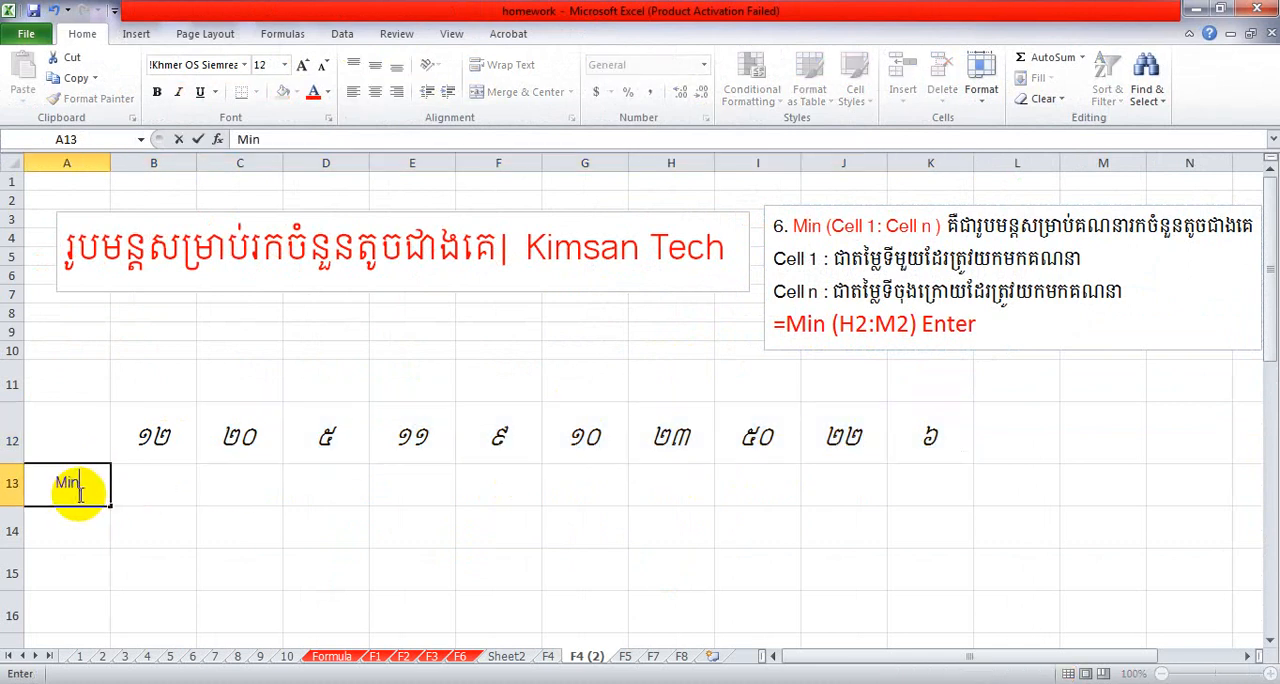
{"action": "left_click", "coordinate": [169, 482]}
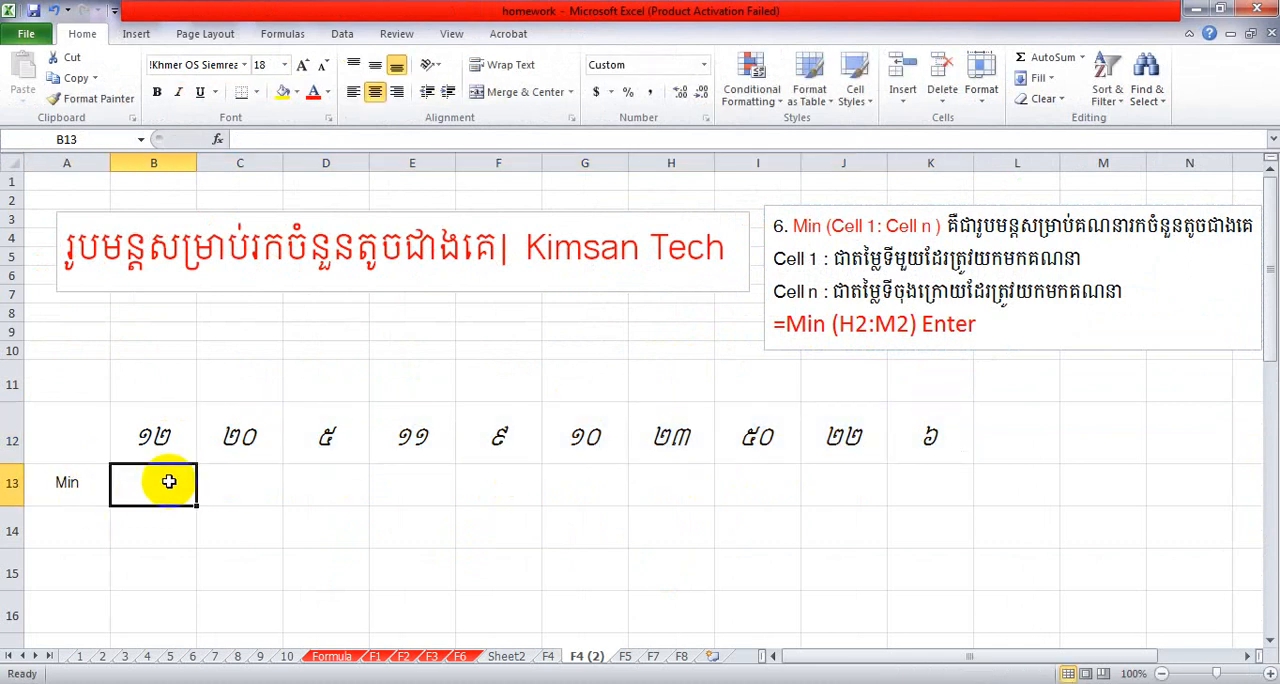
Increase the height of row 13 to nearly double.
{"action": "type", "text": "="}
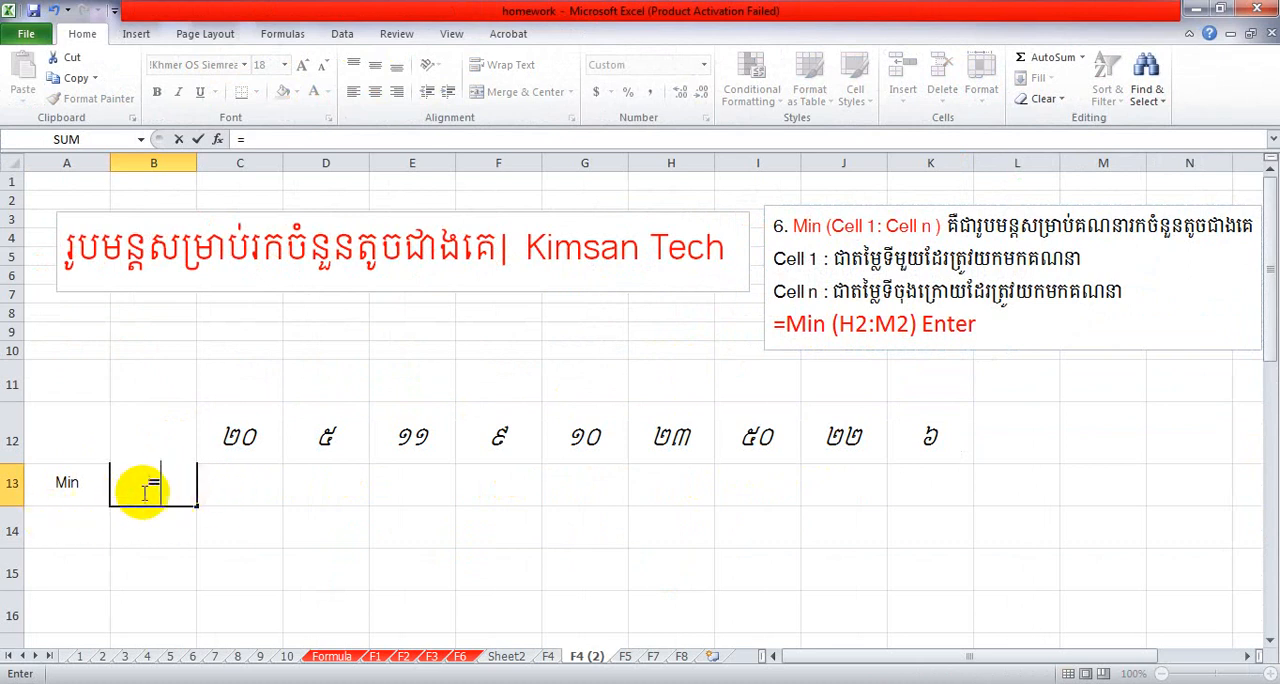
{"action": "key", "text": "Escape"}
{"action": "left_click", "coordinate": [177, 532]}
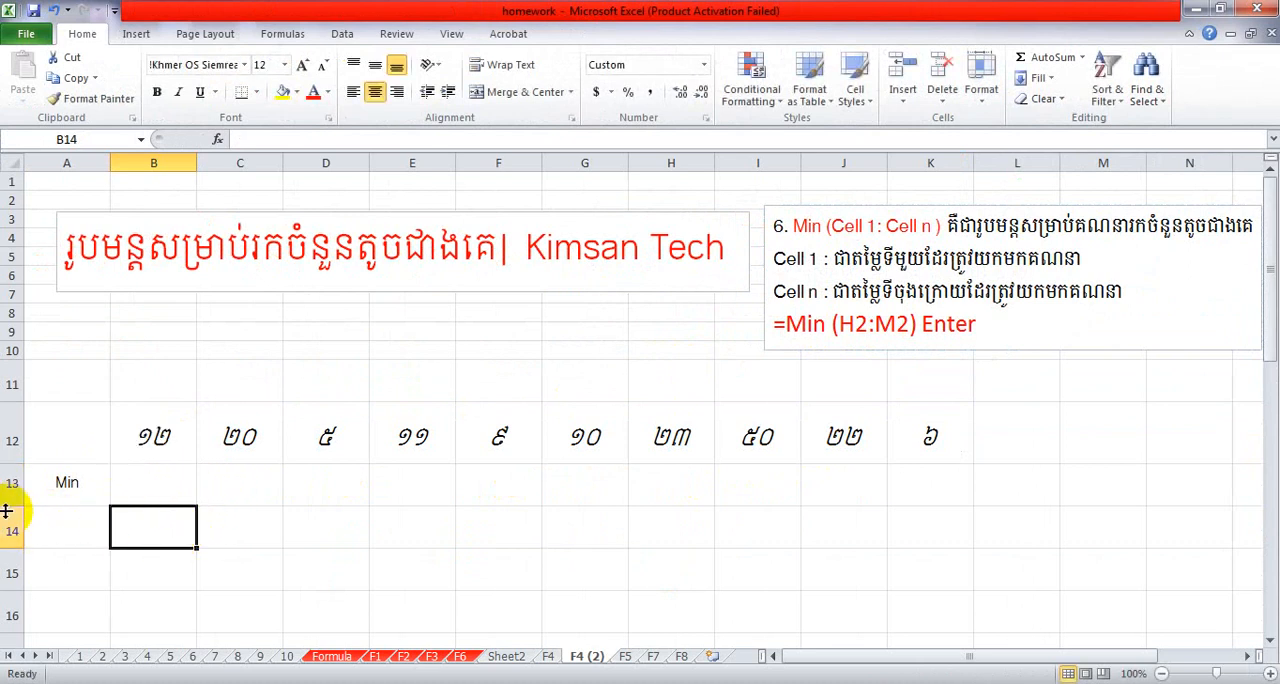
{"action": "left_click_drag", "start_coordinate": [6, 511], "coordinate": [7, 539]}
Enter the formula =MIN(B12:K12) in cell B13 to find the smallest number in the row.
{"action": "left_click", "coordinate": [143, 494]}
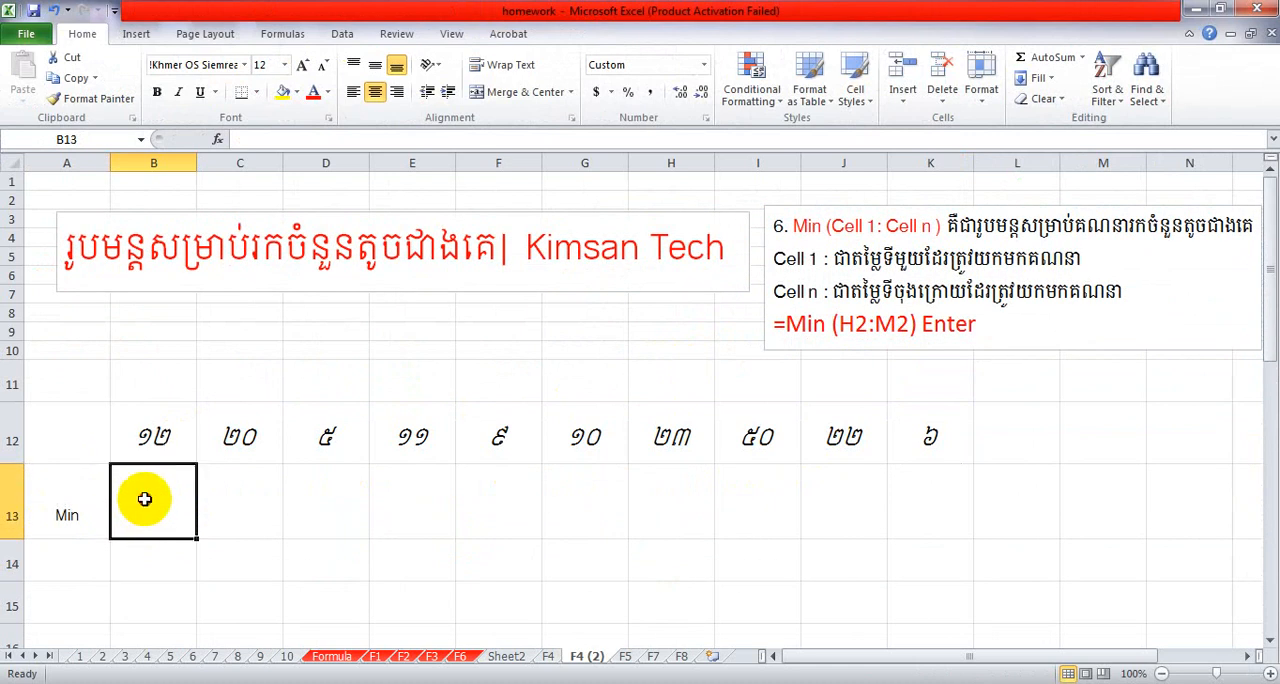
{"action": "double_click", "coordinate": [157, 523]}
{"action": "type", "text": "="}
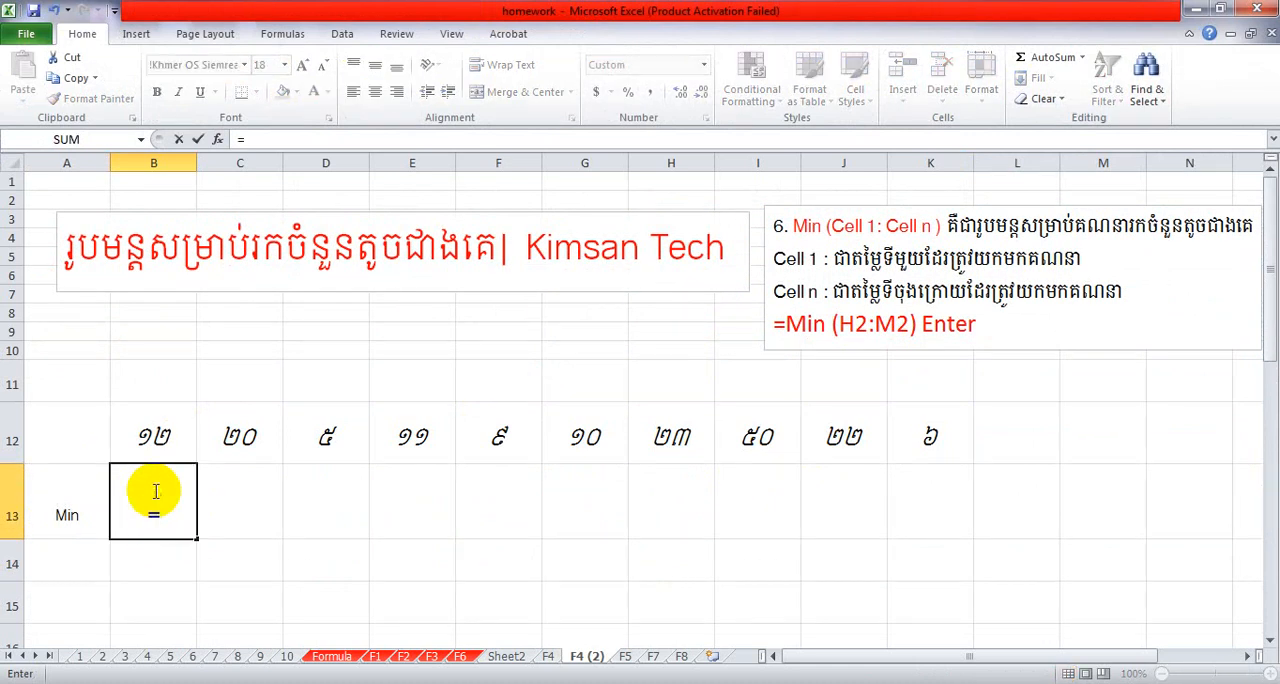
{"action": "type", "text": "M"}
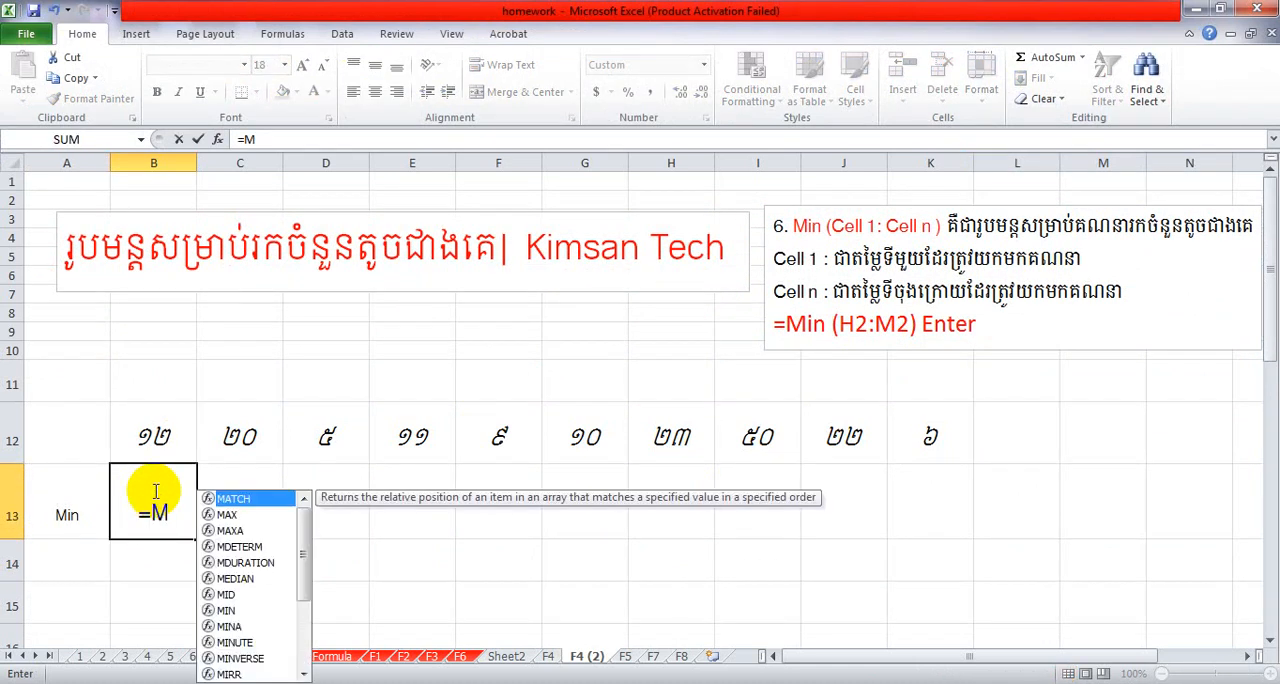
{"action": "type", "text": "i"}
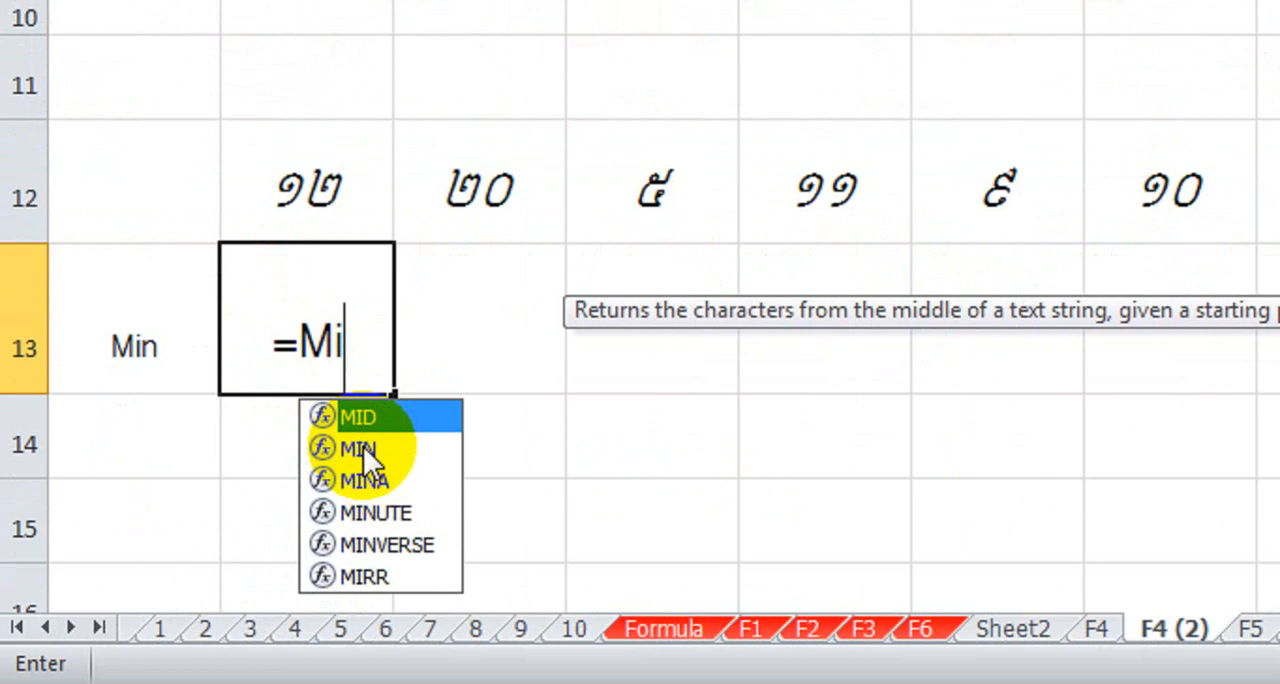
{"action": "double_click", "coordinate": [366, 460]}
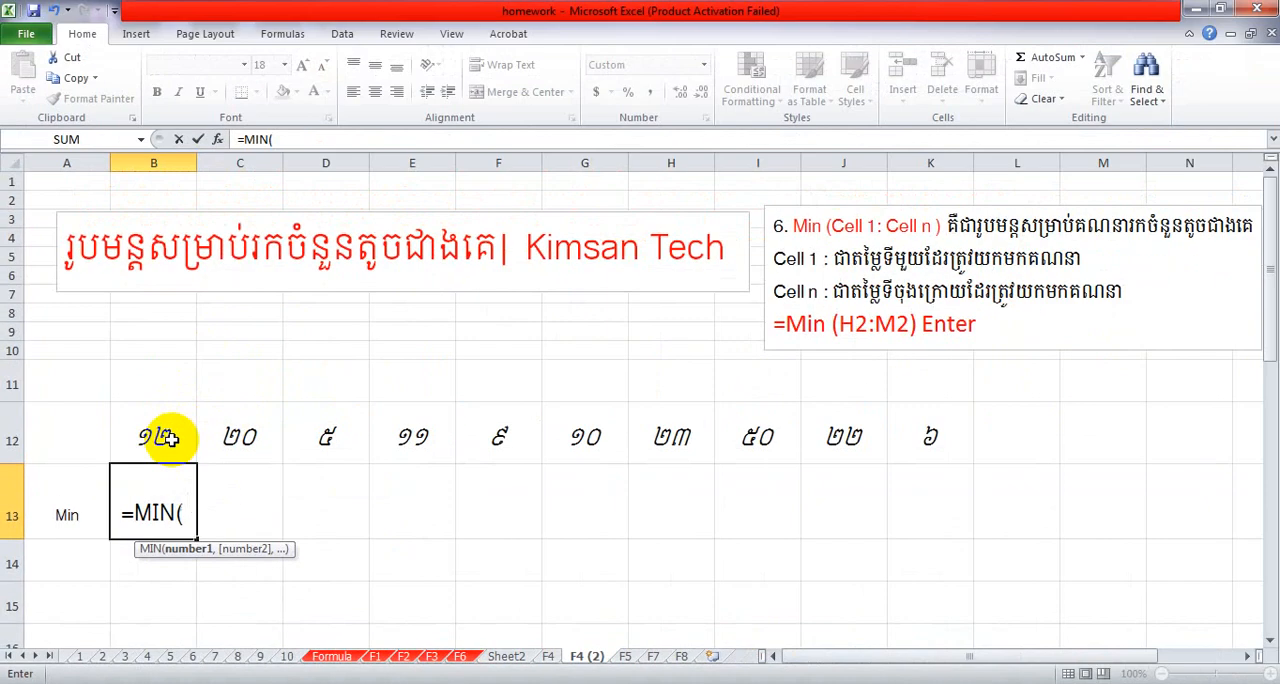
{"action": "left_click_drag", "start_coordinate": [338, 200], "coordinate": [876, 183]}
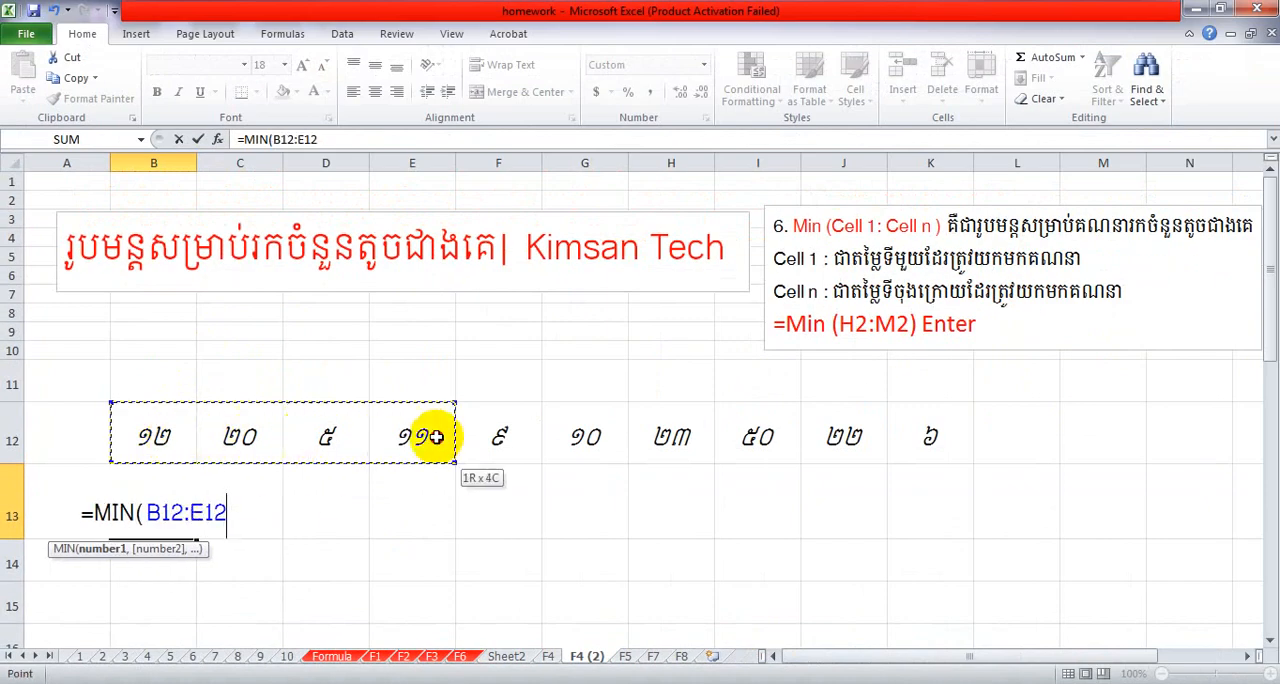
{"action": "left_click_drag", "start_coordinate": [437, 437], "coordinate": [897, 437]}
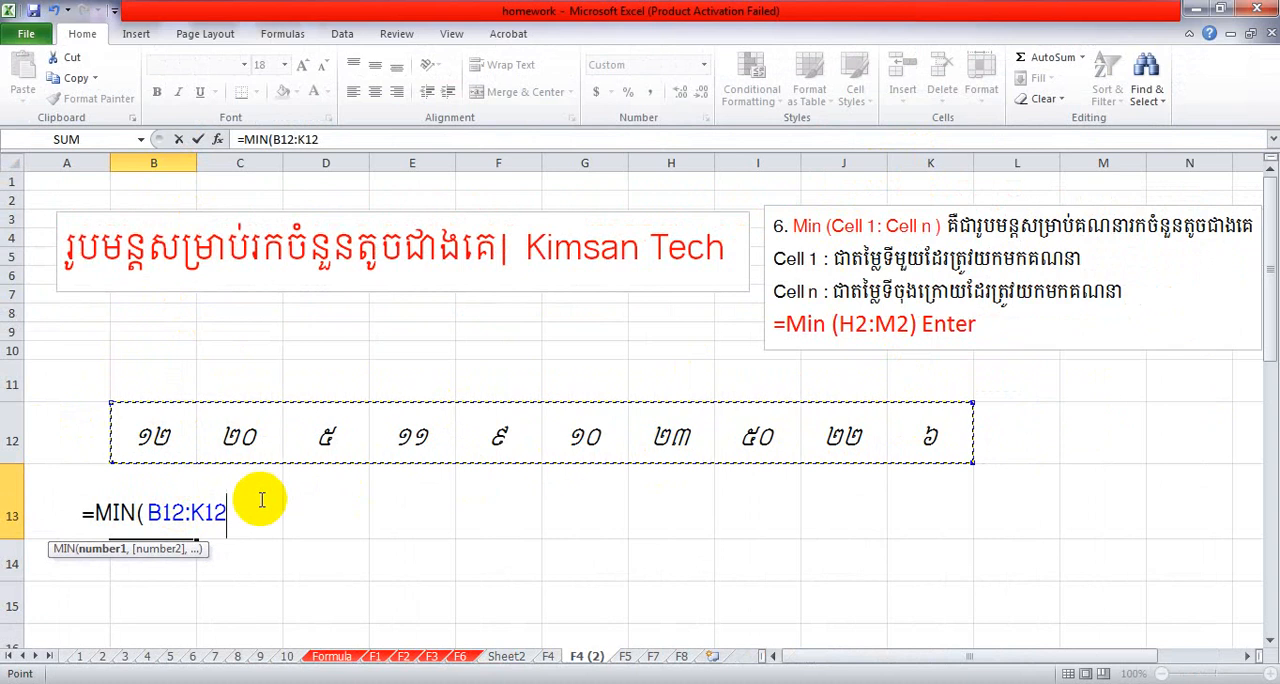
{"action": "type", "text": ")"}
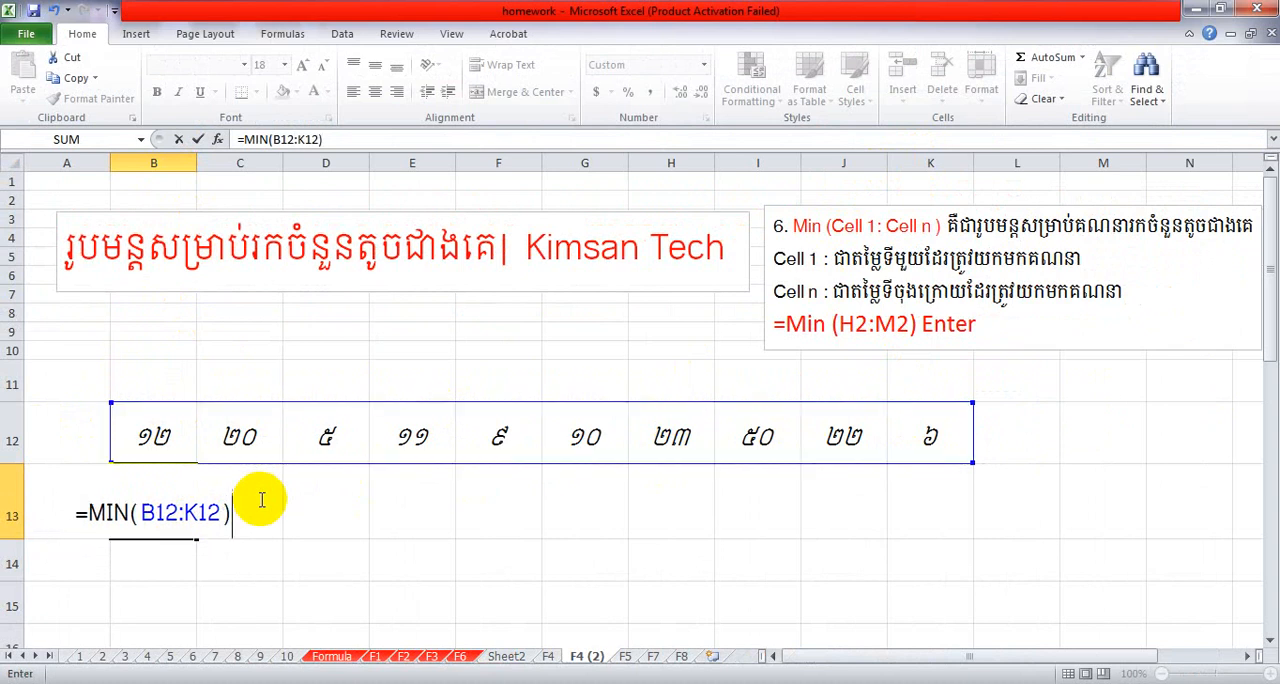
{"action": "key", "text": "Return"}
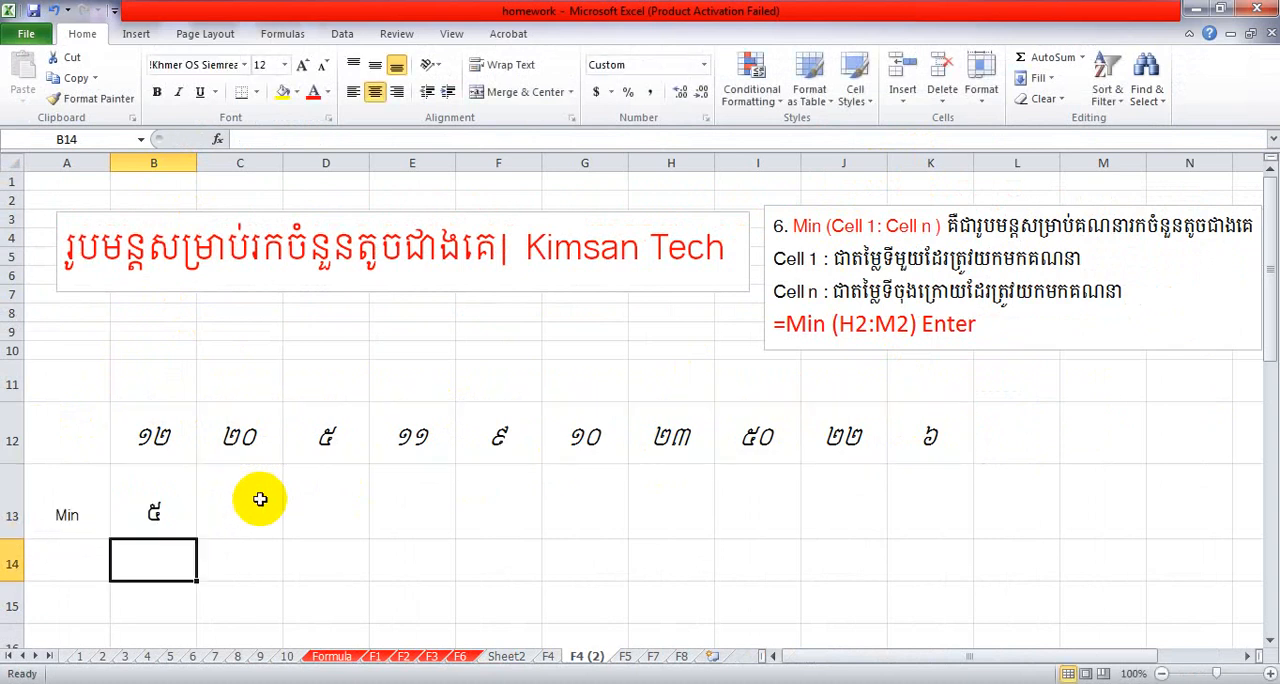
Enlarge the font of the Min label and its result in A13:B13 to 24.
{"action": "left_click_drag", "start_coordinate": [86, 491], "coordinate": [157, 491]}
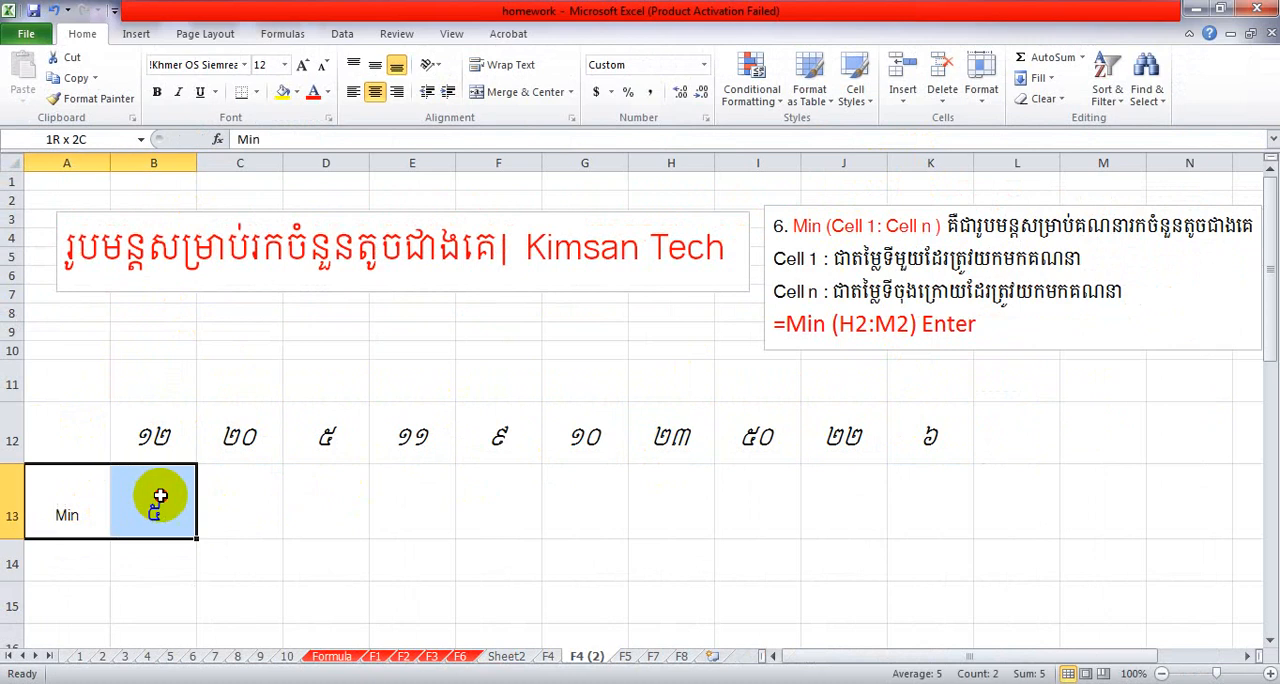
{"action": "left_click", "coordinate": [305, 66]}
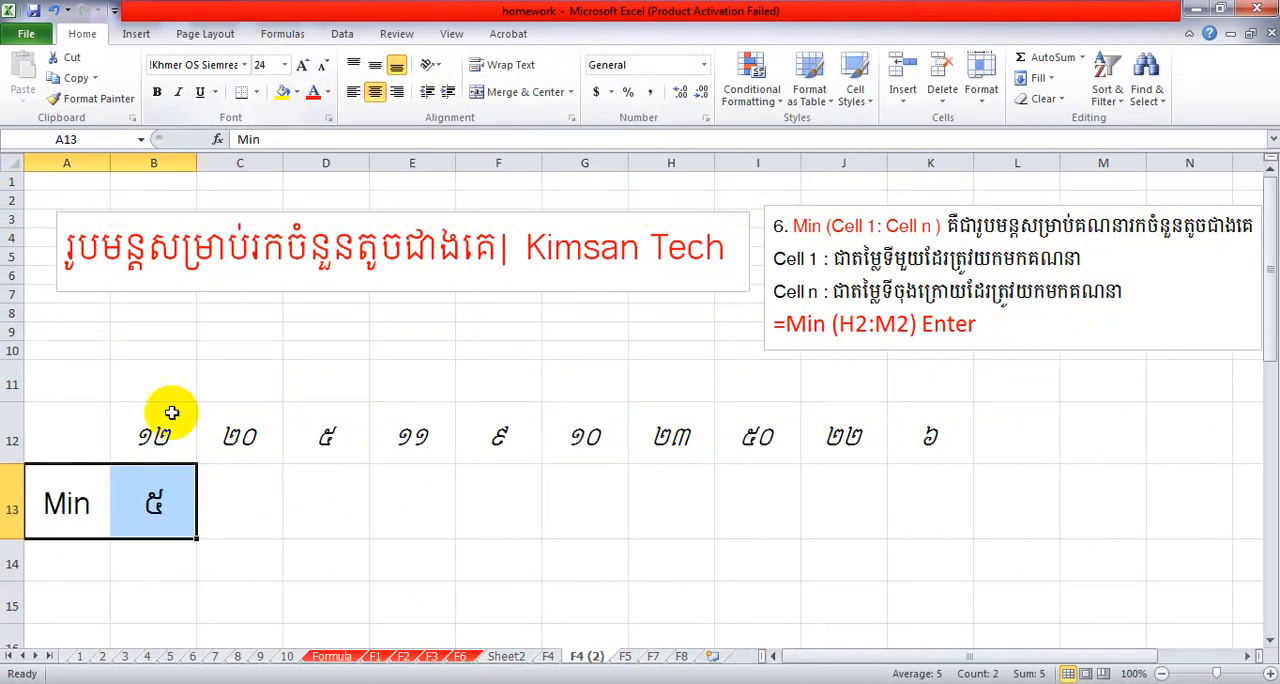
{"action": "left_click", "coordinate": [153, 508]}
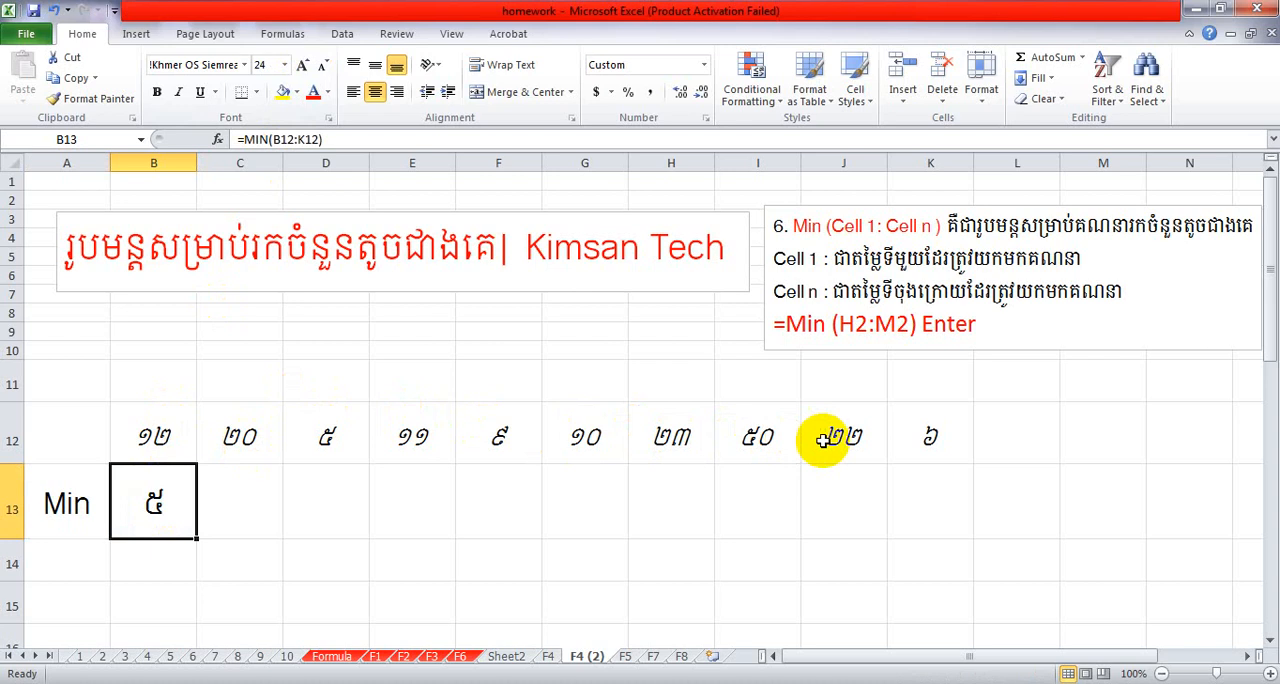
Fill cell D12, which holds the smallest number, with the standard yellow colour.
{"action": "left_click", "coordinate": [763, 438]}
{"action": "left_click", "coordinate": [325, 437]}
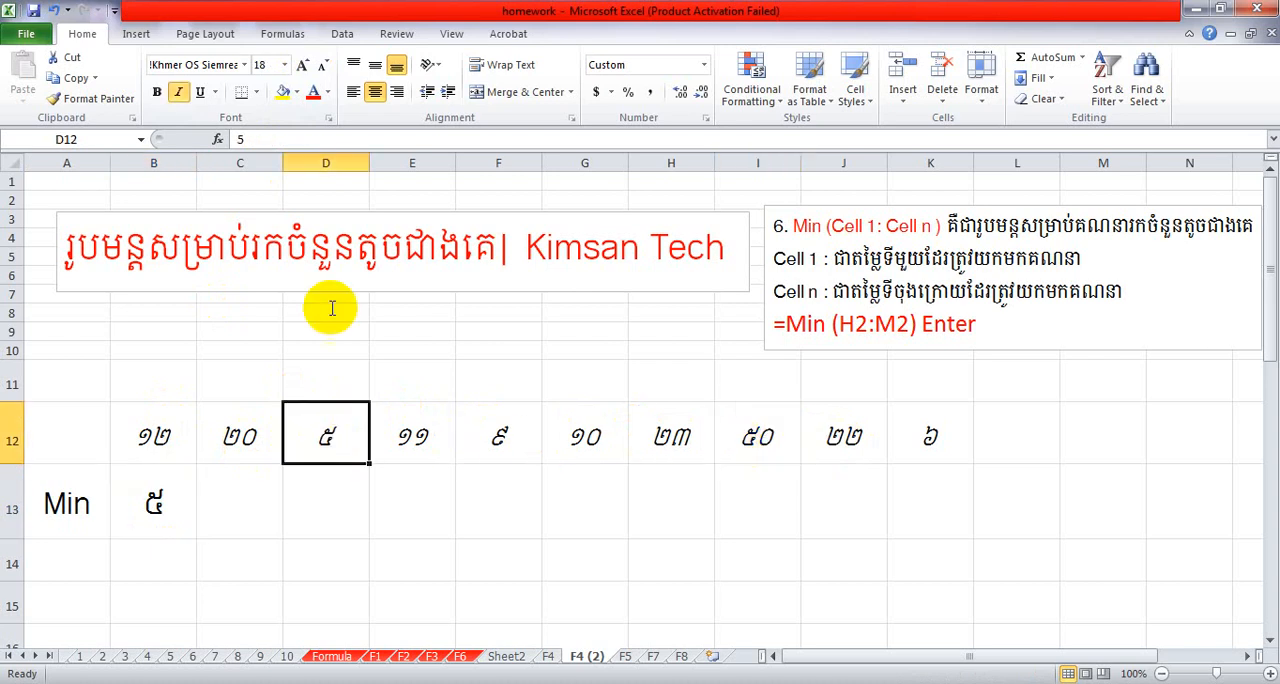
{"action": "left_click", "coordinate": [296, 92]}
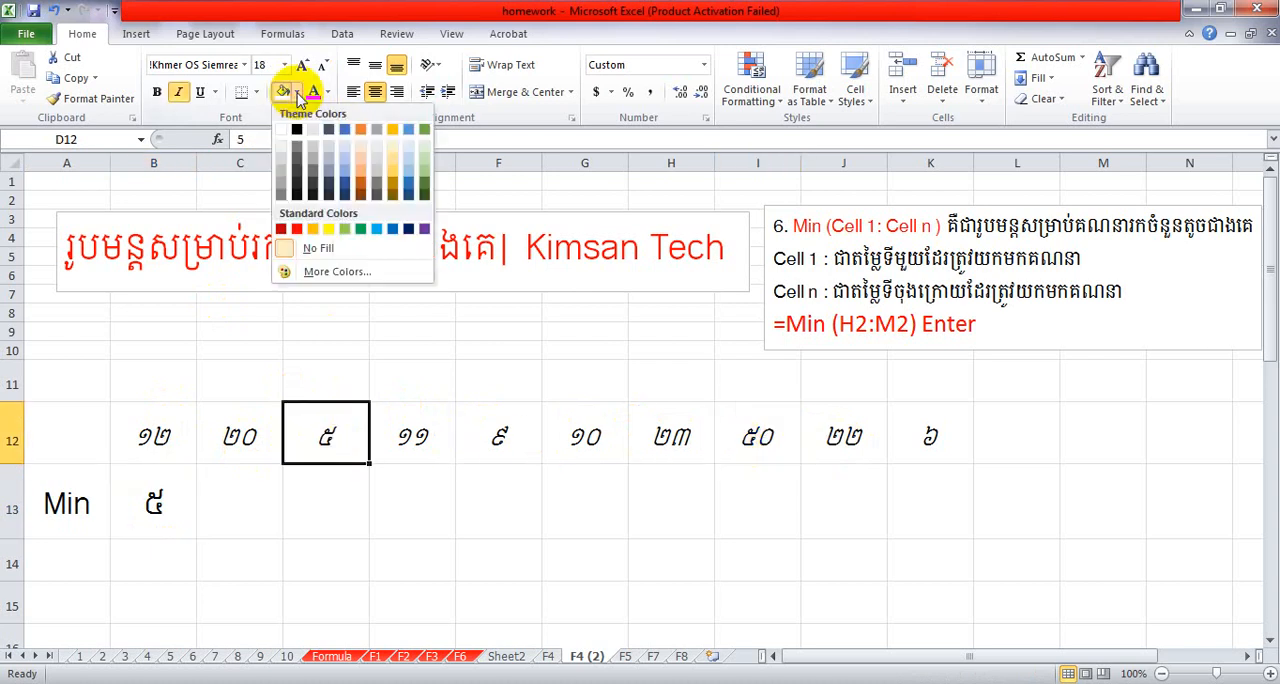
{"action": "left_click", "coordinate": [329, 230]}
Compare the range B12:K12 with the formula in B13 and change the value in D12 to 10.
{"action": "left_click_drag", "start_coordinate": [189, 437], "coordinate": [905, 437]}
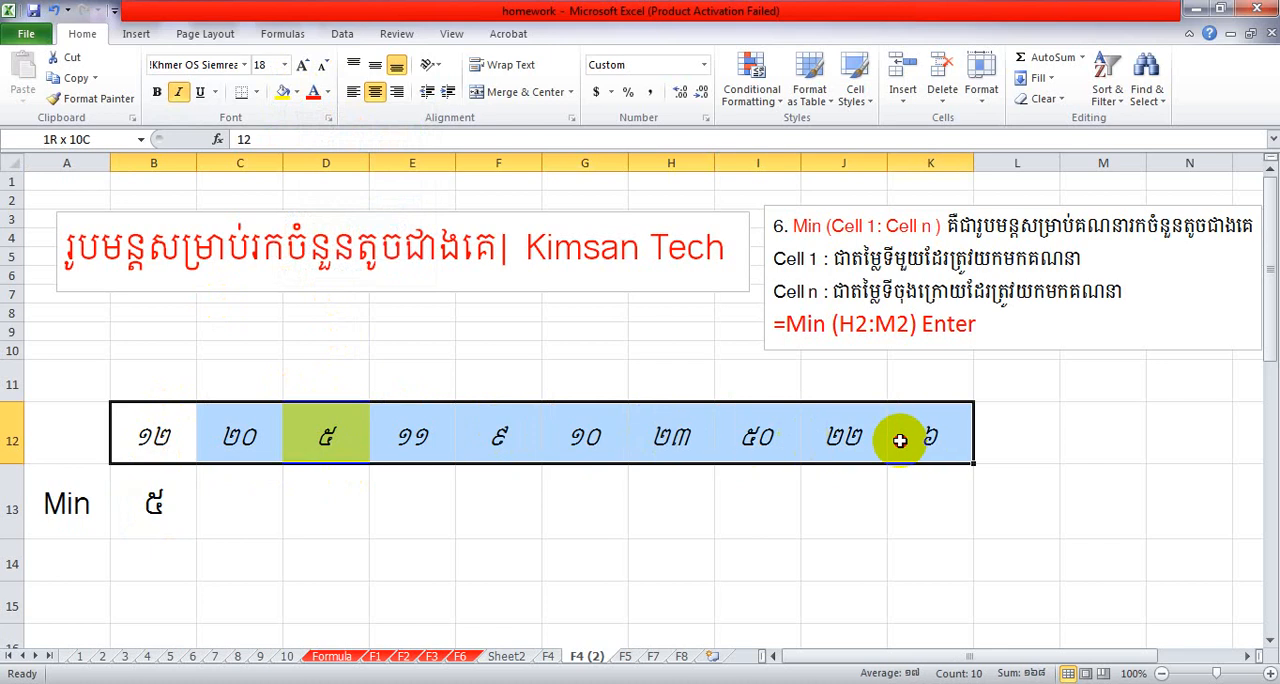
{"action": "left_click", "coordinate": [168, 505]}
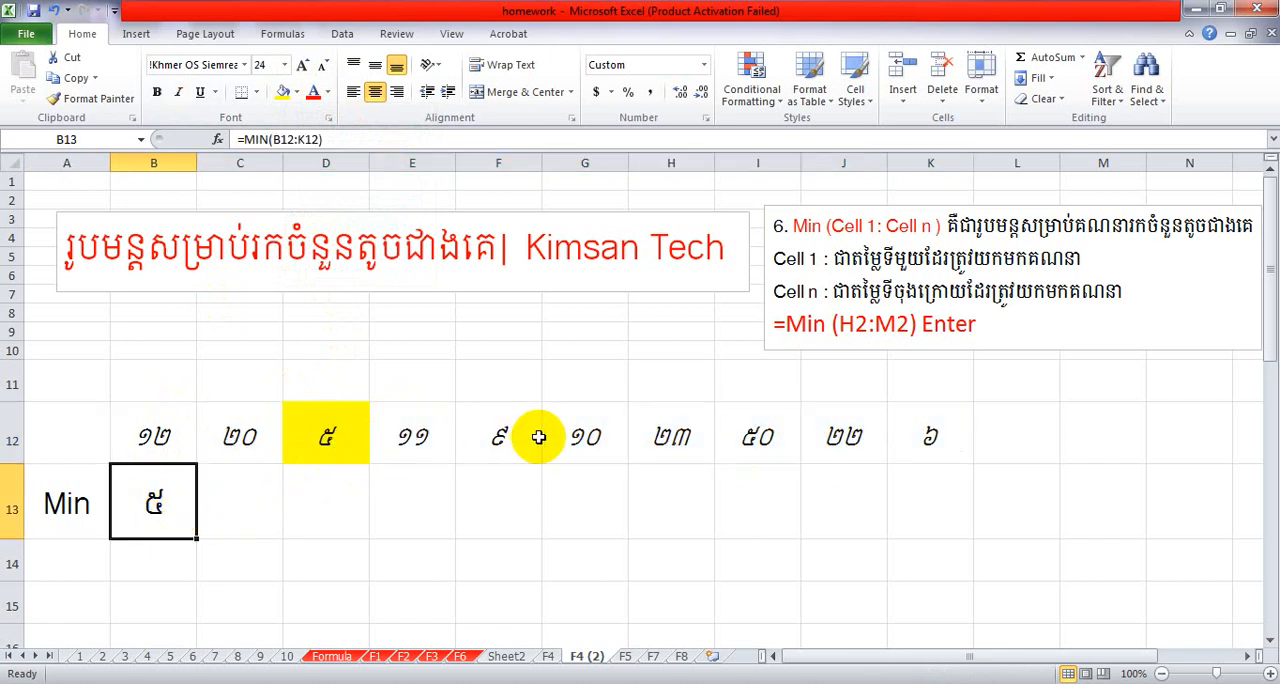
{"action": "left_click", "coordinate": [345, 432]}
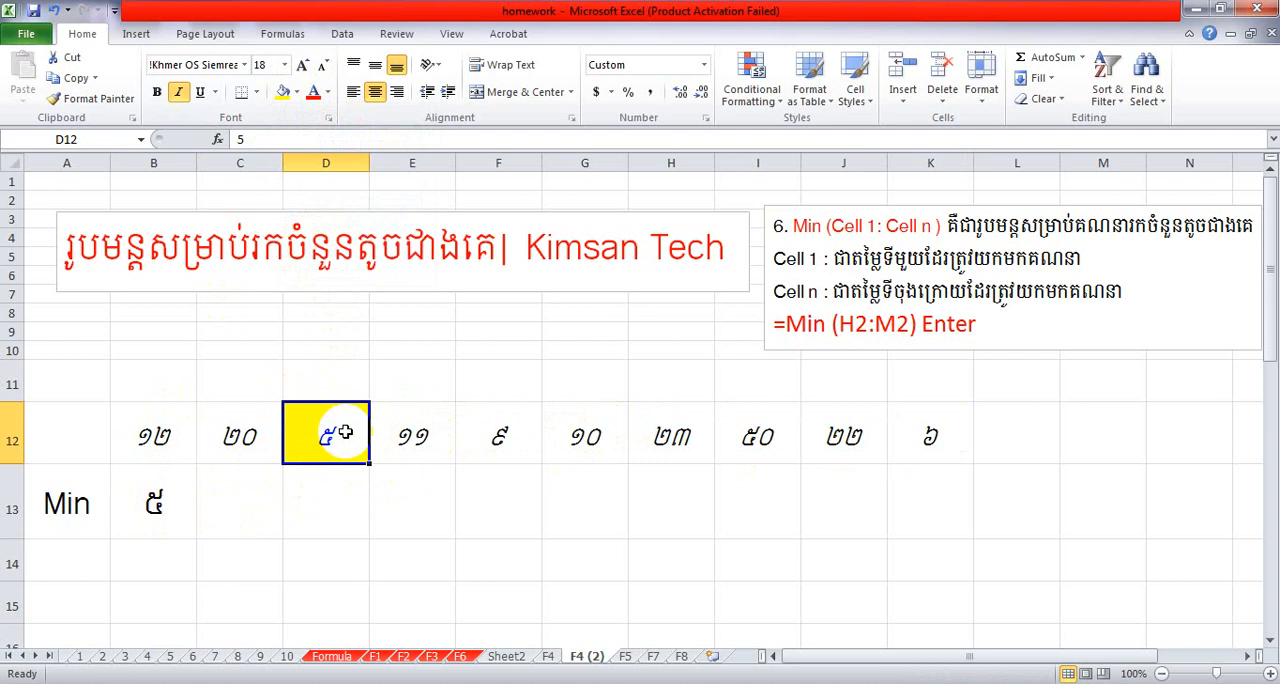
{"action": "type", "text": "10"}
{"action": "left_click", "coordinate": [431, 481]}
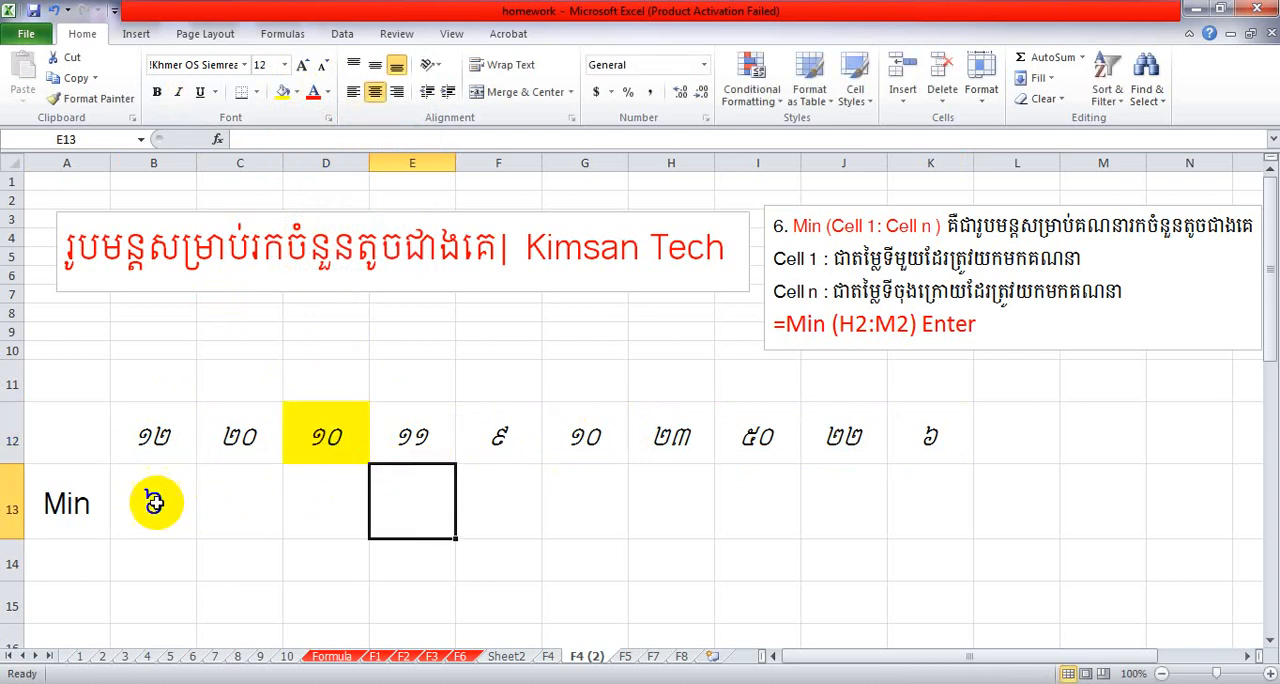
Fill cell K12 with the standard light green colour.
{"action": "left_click", "coordinate": [926, 432]}
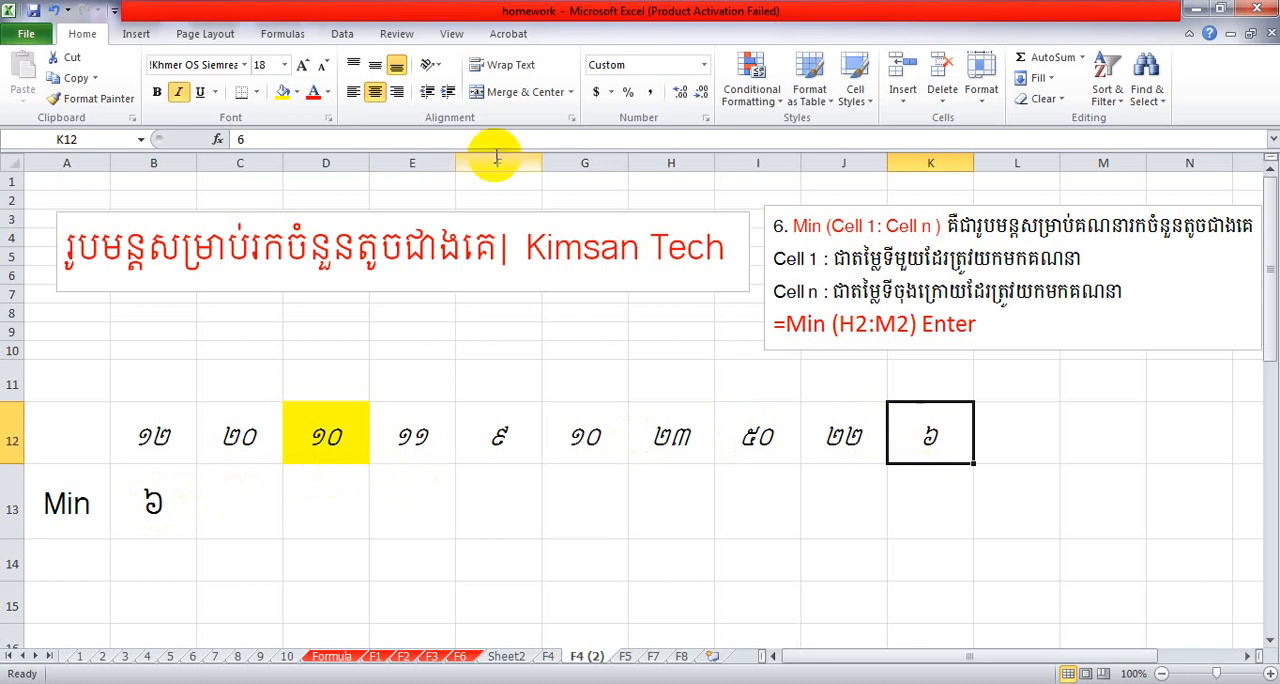
{"action": "left_click", "coordinate": [296, 91]}
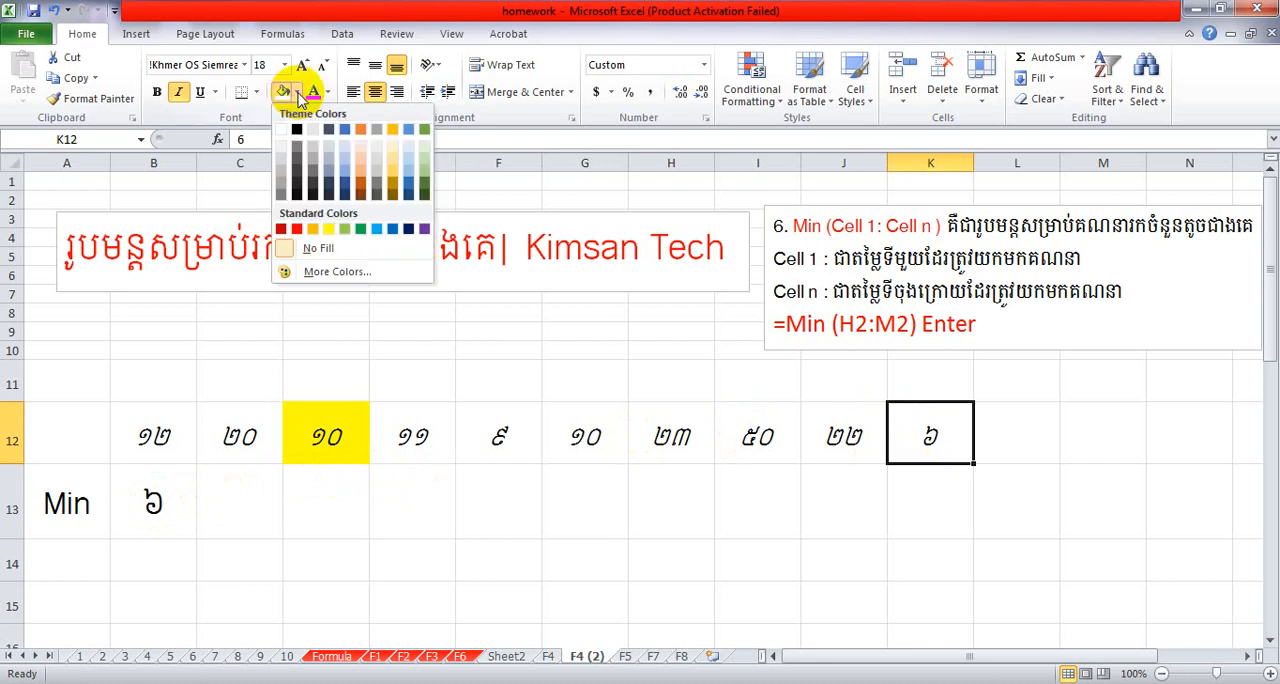
{"action": "left_click", "coordinate": [350, 231]}
Change the value in the green cell K12 to 7.
{"action": "left_click", "coordinate": [482, 448]}
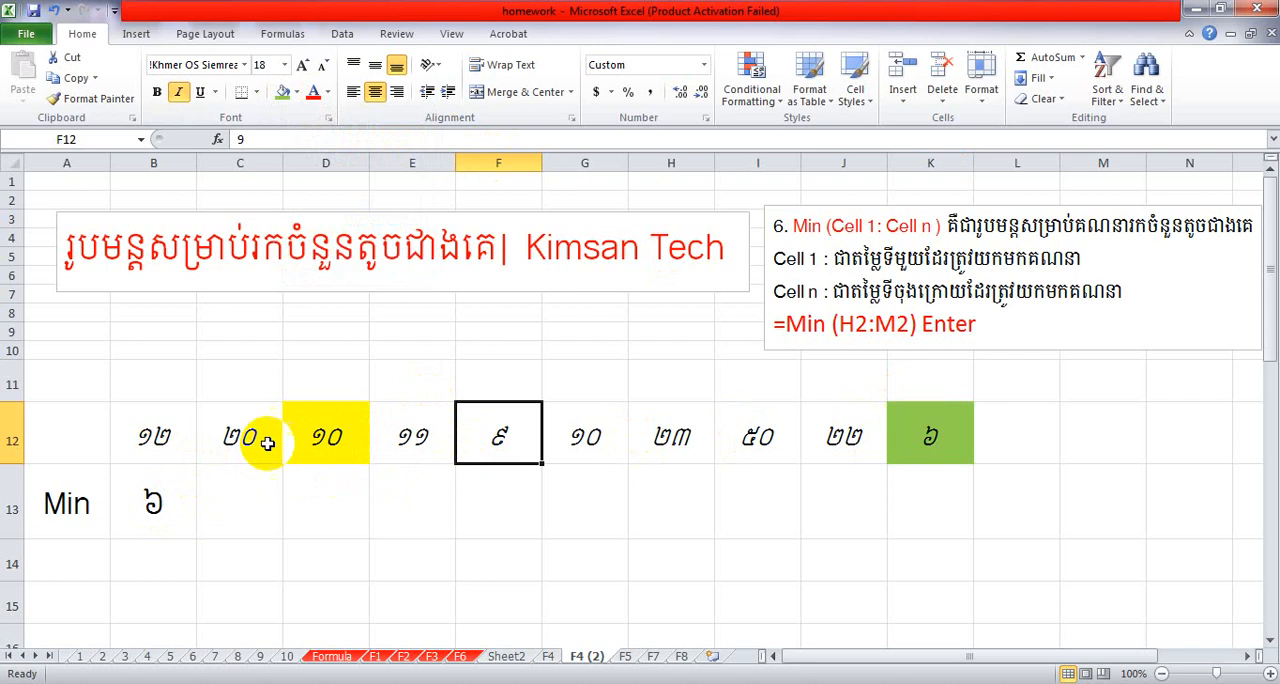
{"action": "left_click", "coordinate": [930, 438]}
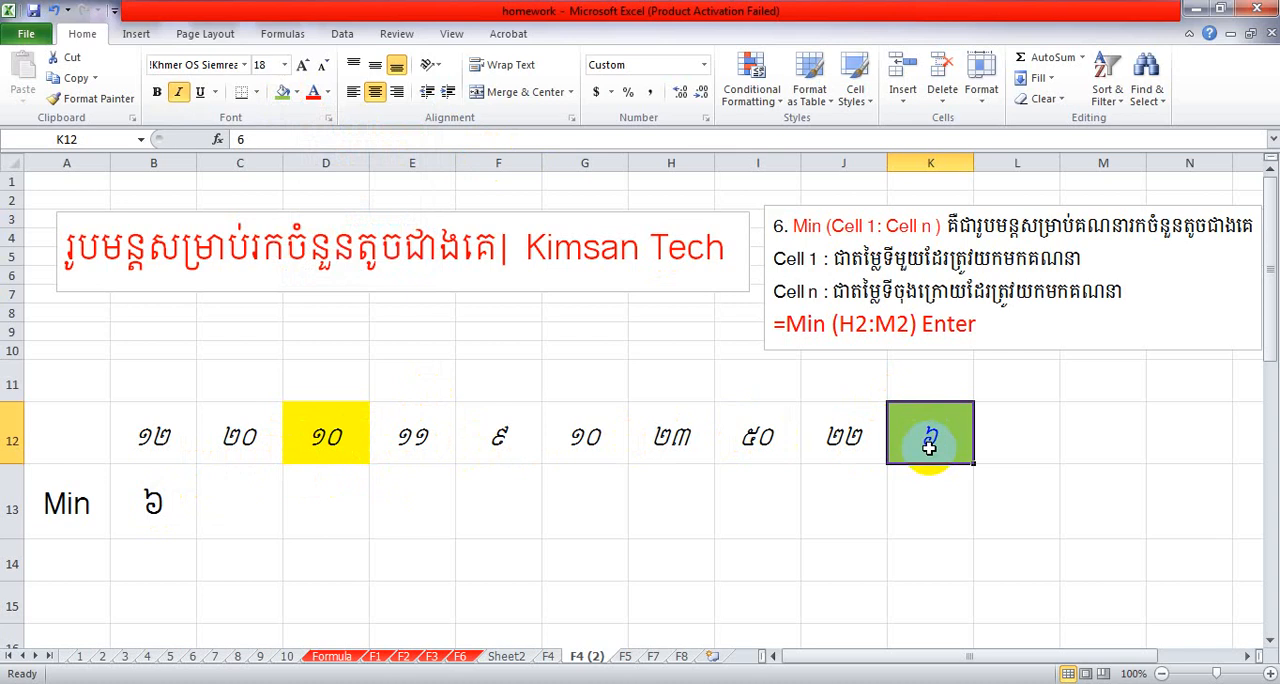
{"action": "type", "text": "7"}
{"action": "left_click", "coordinate": [920, 491]}
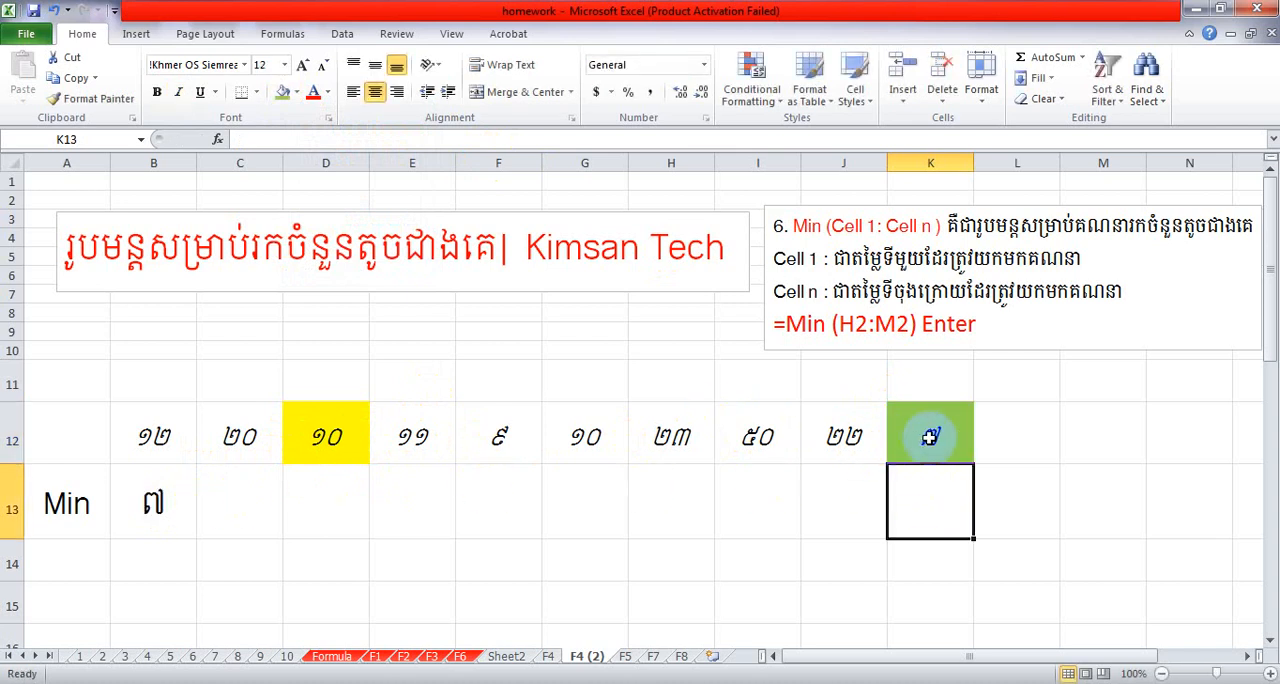
{"action": "type", "text": "90"}
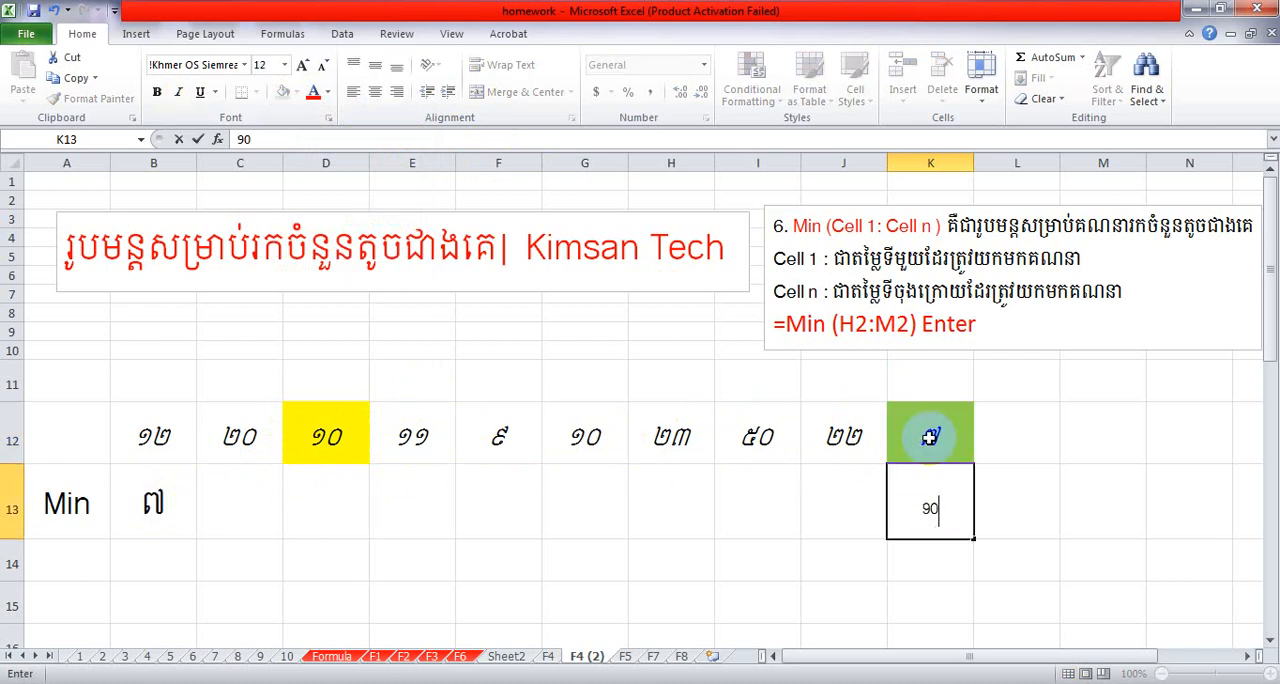
{"action": "key", "text": "BackSpace"}
{"action": "left_click", "coordinate": [976, 538]}
Change the value in the green cell K12 to 90.
{"action": "left_click", "coordinate": [945, 451]}
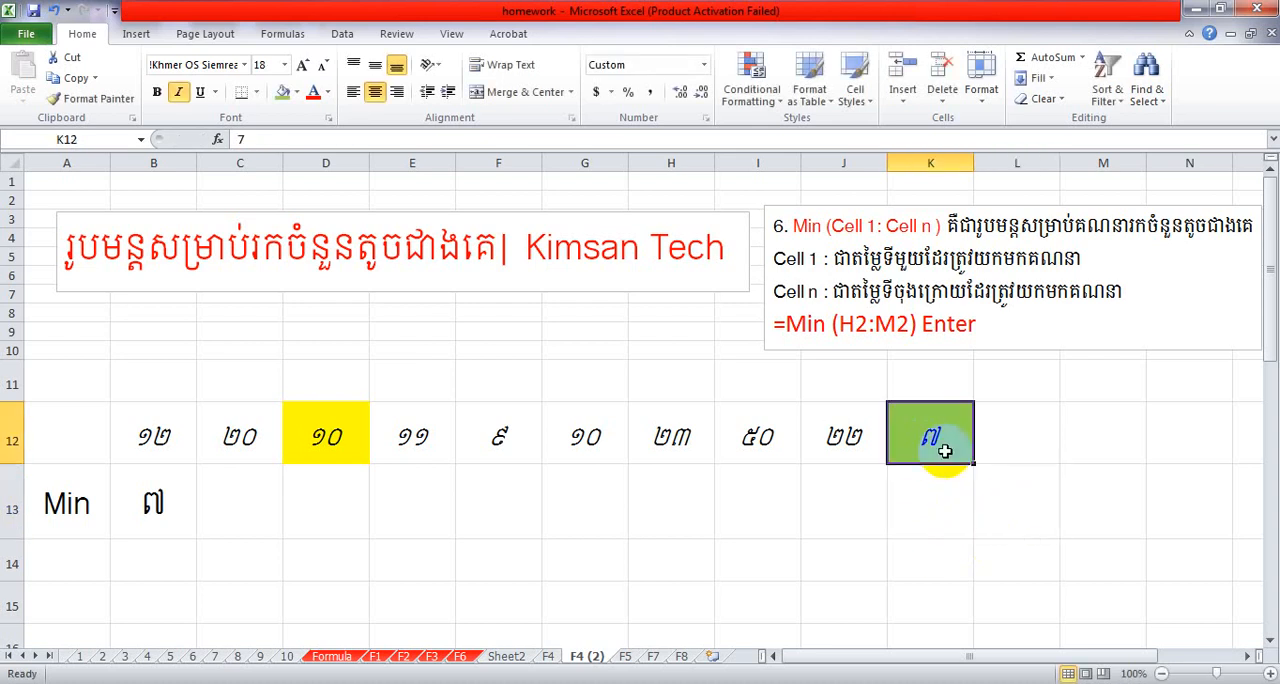
{"action": "type", "text": "90"}
{"action": "key", "text": "Return"}
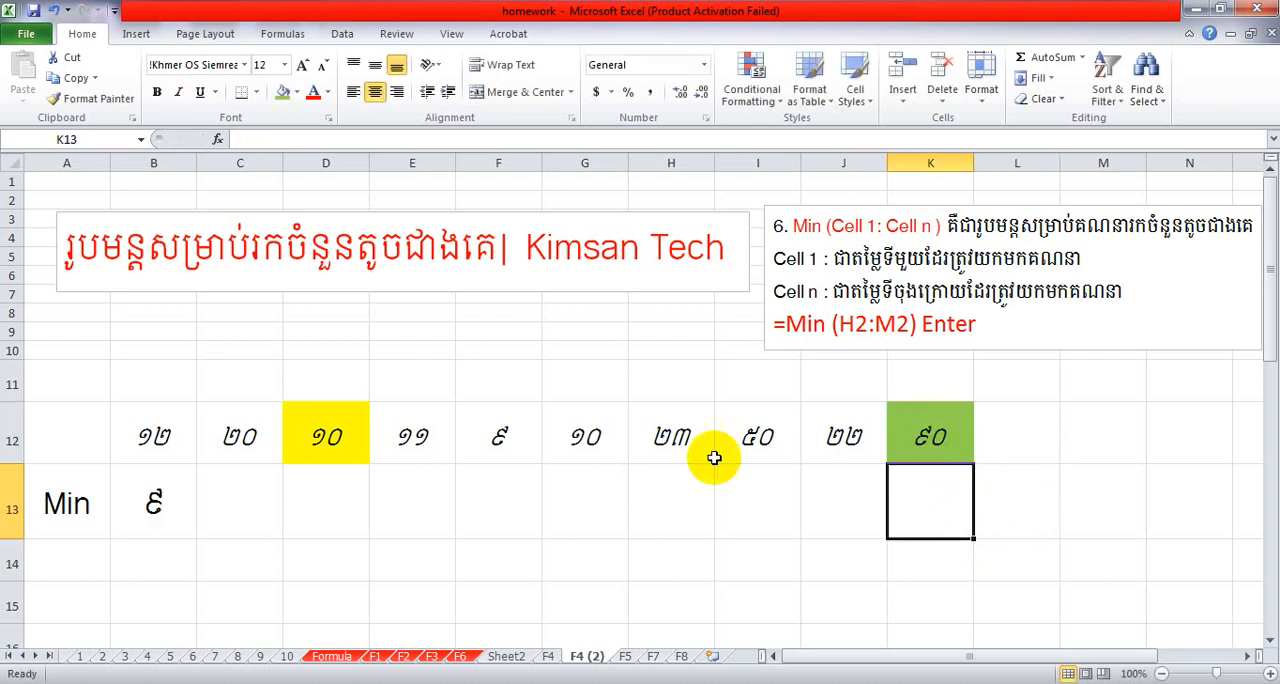
Fill cell F12 with a light blue theme colour and select the numbers in B12:K12 for review.
{"action": "left_click", "coordinate": [482, 458]}
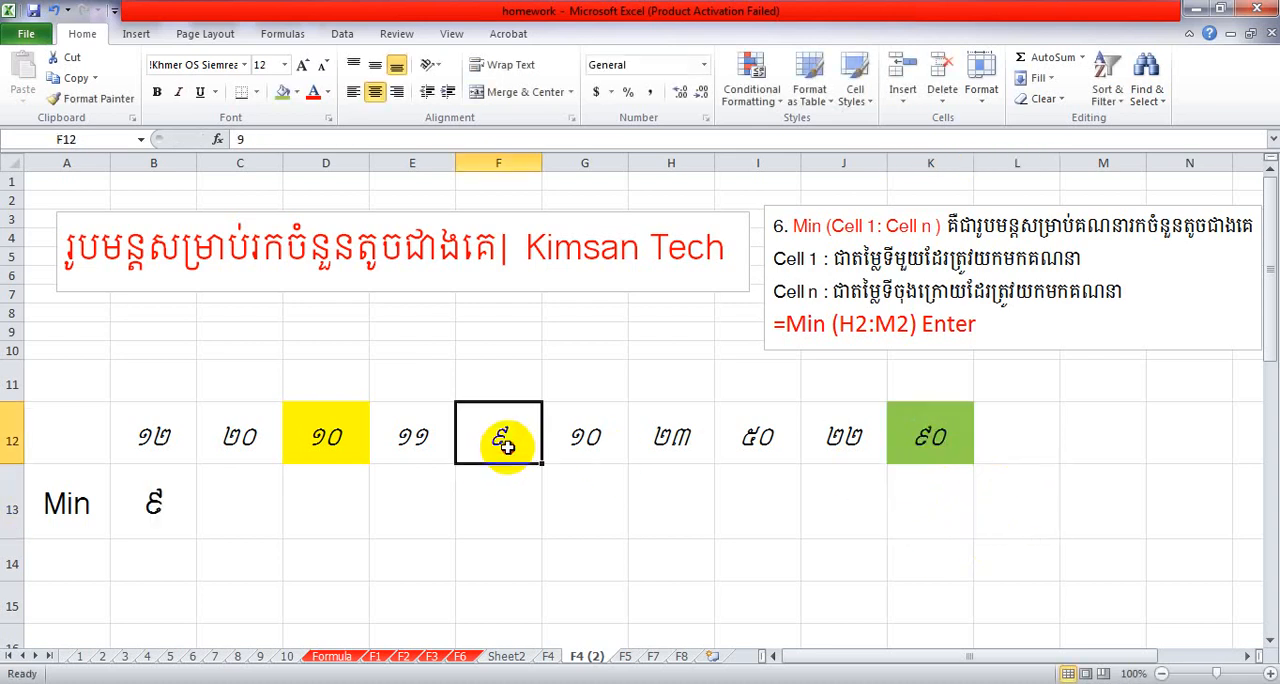
{"action": "left_click", "coordinate": [297, 91]}
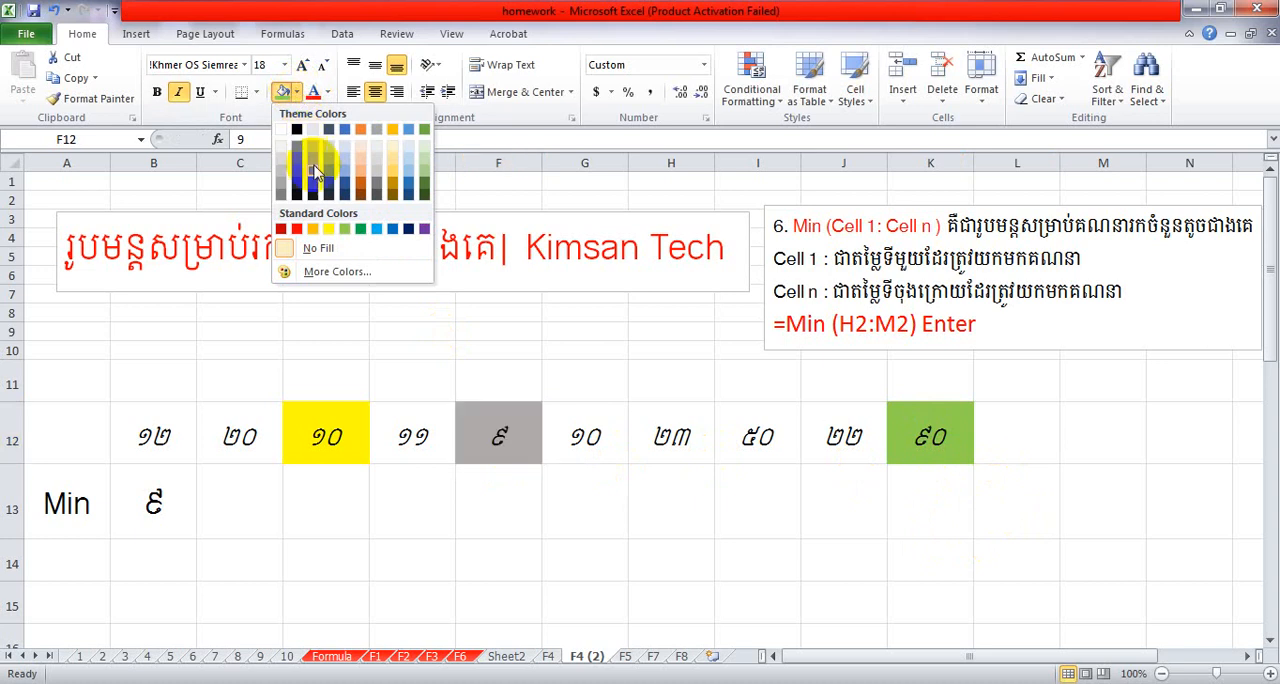
{"action": "left_click", "coordinate": [410, 170]}
{"action": "left_click", "coordinate": [500, 435]}
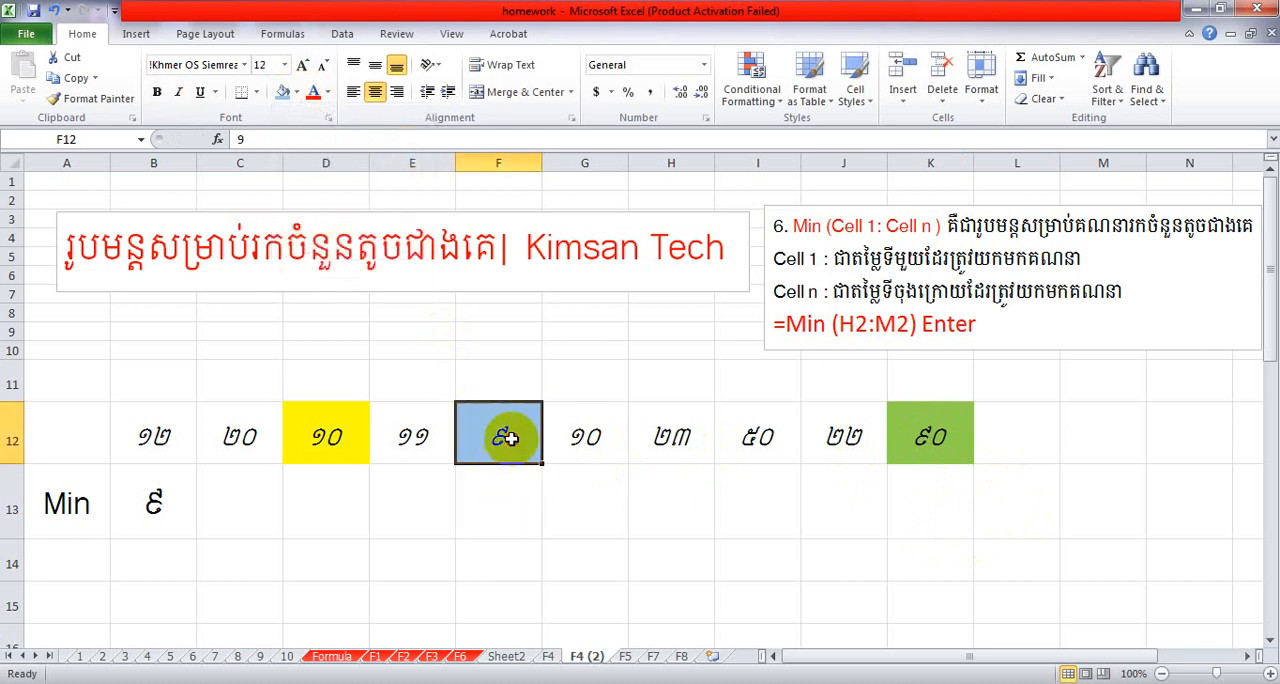
{"action": "left_click_drag", "start_coordinate": [160, 436], "coordinate": [906, 435]}
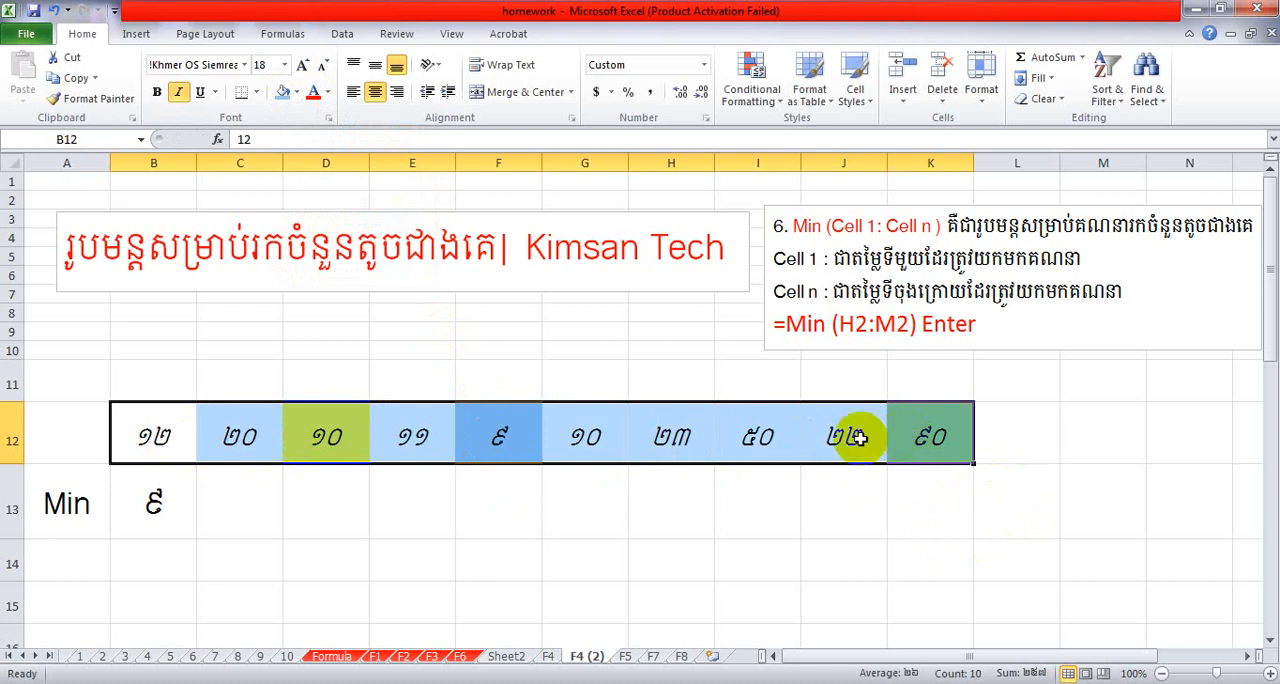
Enter 2 in the empty cell L12, directly after the green cell in the number row.
{"action": "left_click", "coordinate": [666, 490]}
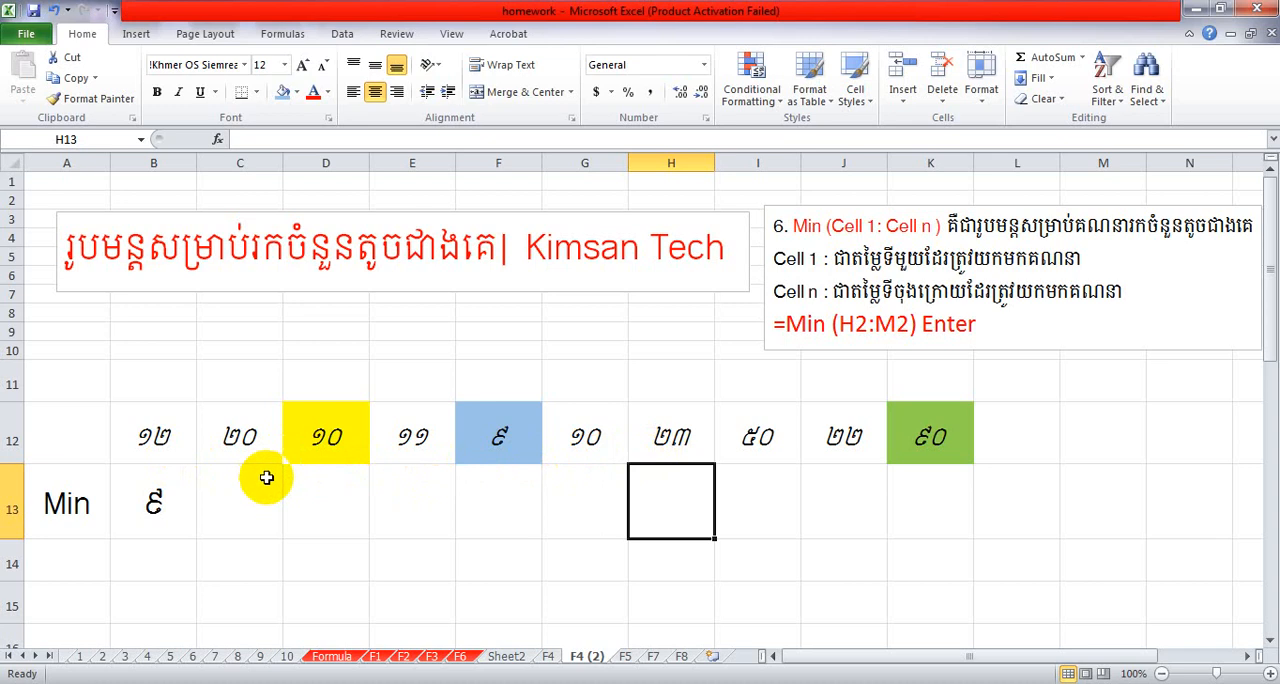
{"action": "left_click", "coordinate": [163, 438]}
{"action": "left_click_drag", "start_coordinate": [163, 438], "coordinate": [914, 437]}
{"action": "left_click", "coordinate": [1026, 438]}
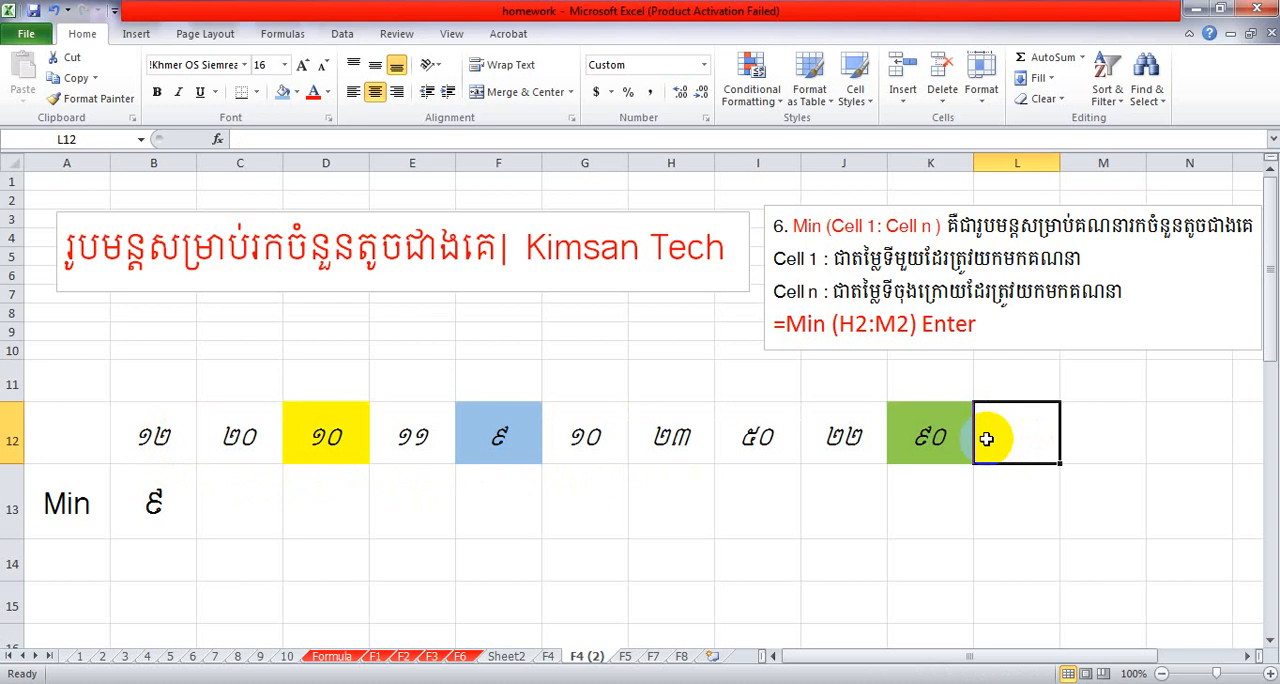
{"action": "type", "text": "9"}
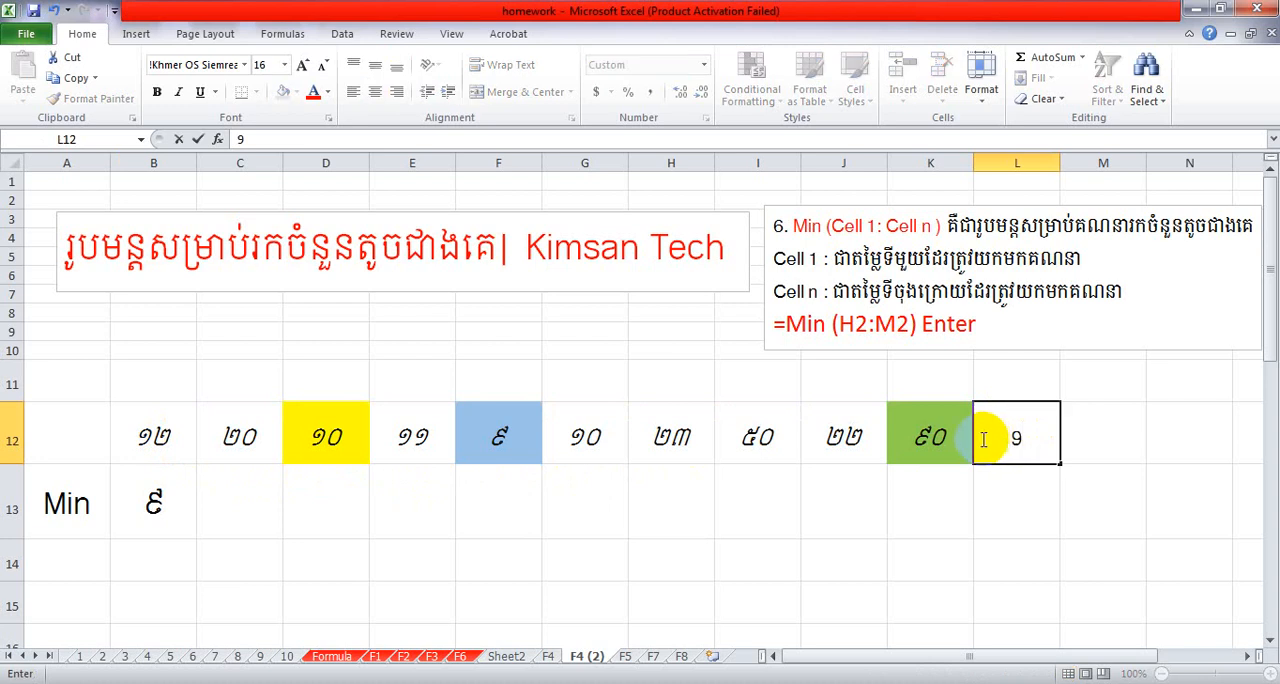
{"action": "key", "text": "BackSpace"}
{"action": "type", "text": "2"}
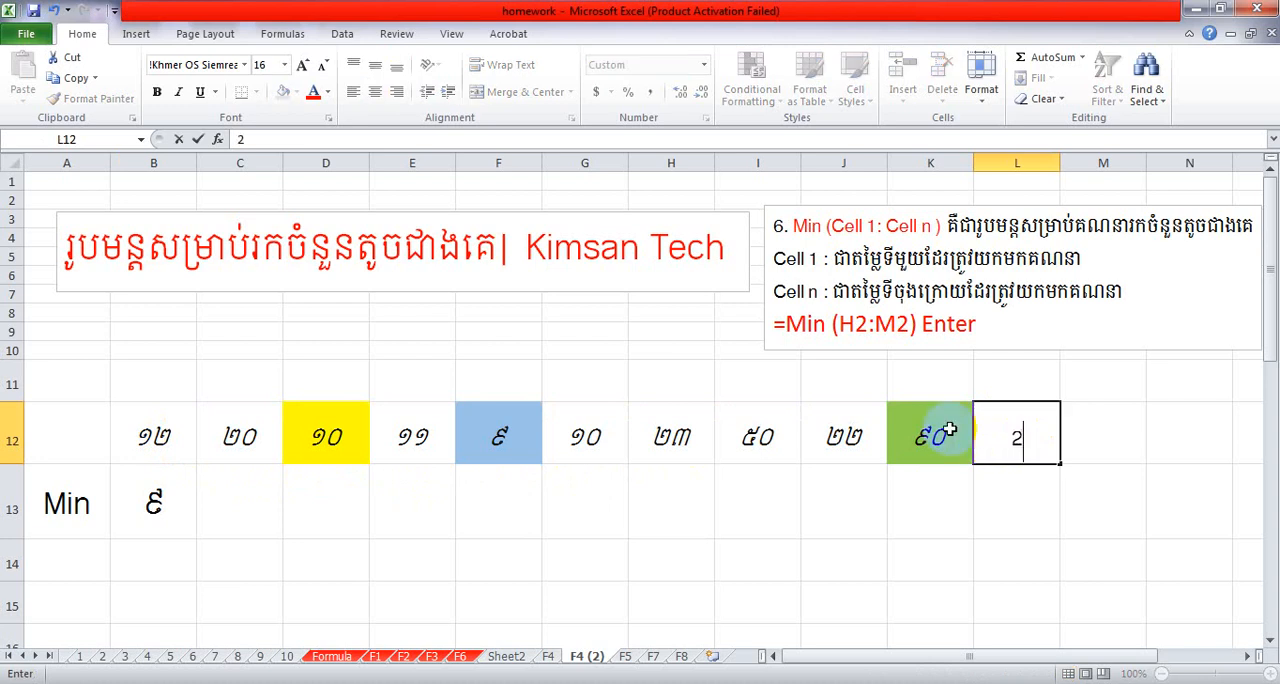
{"action": "left_click", "coordinate": [985, 518]}
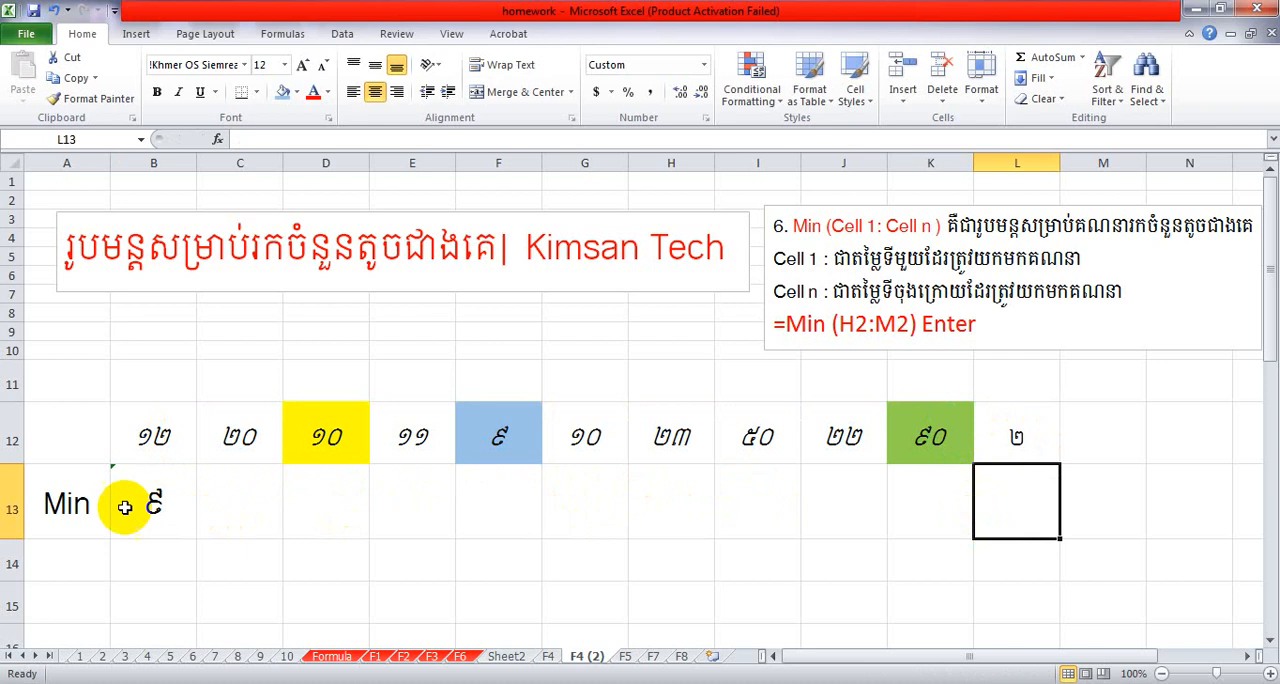
Extend the range of the MIN formula in B13 to B12:M12.
{"action": "left_click_drag", "start_coordinate": [170, 432], "coordinate": [925, 435]}
{"action": "left_click_drag", "start_coordinate": [150, 434], "coordinate": [915, 450]}
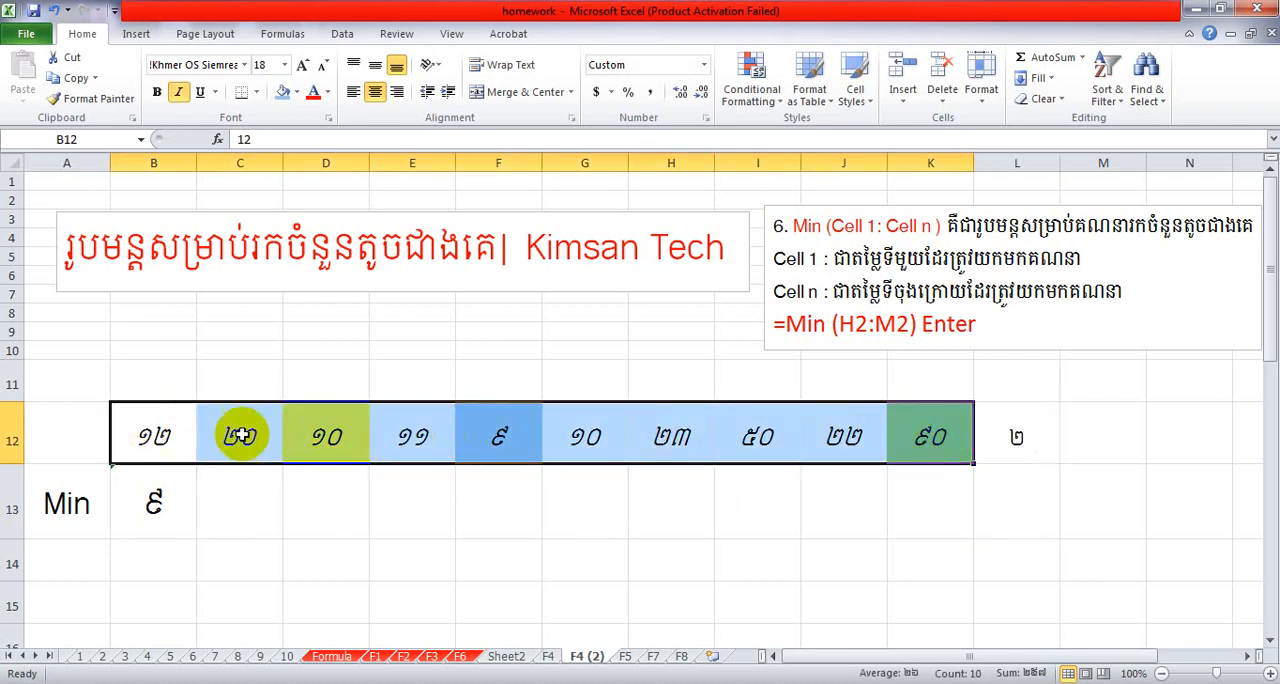
{"action": "left_click", "coordinate": [155, 428]}
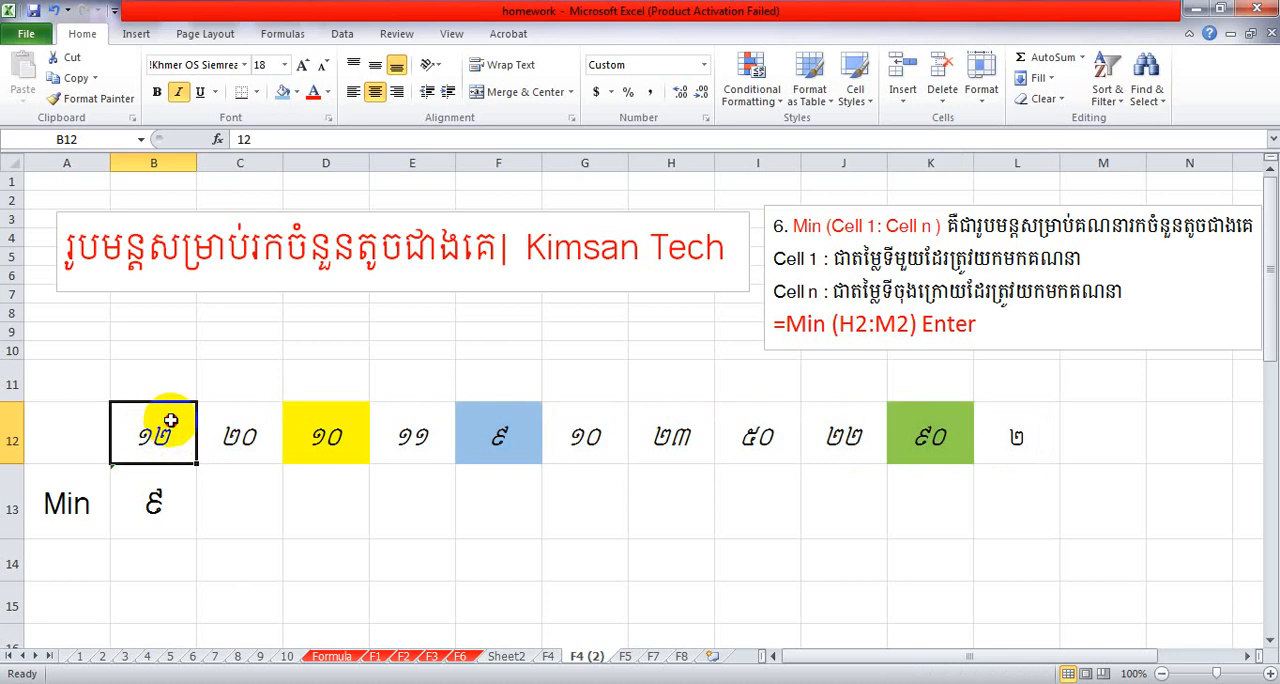
{"action": "left_click_drag", "start_coordinate": [171, 421], "coordinate": [914, 449]}
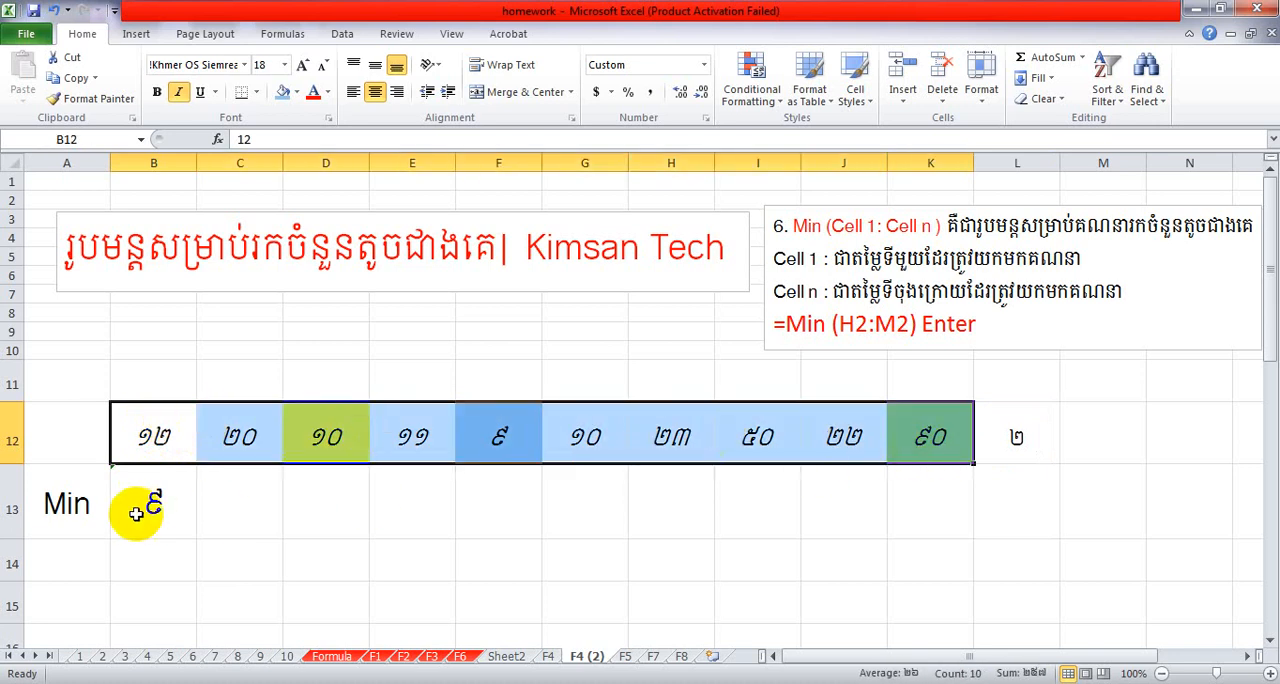
{"action": "left_click", "coordinate": [171, 496]}
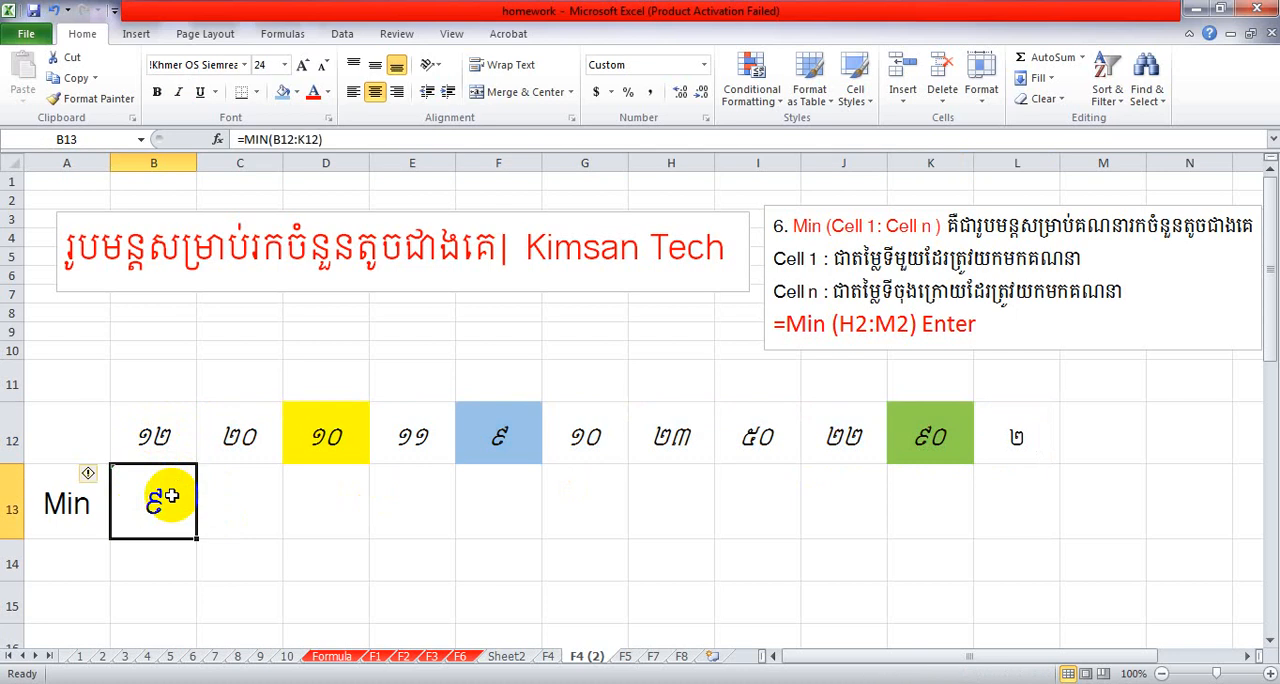
{"action": "double_click", "coordinate": [171, 496]}
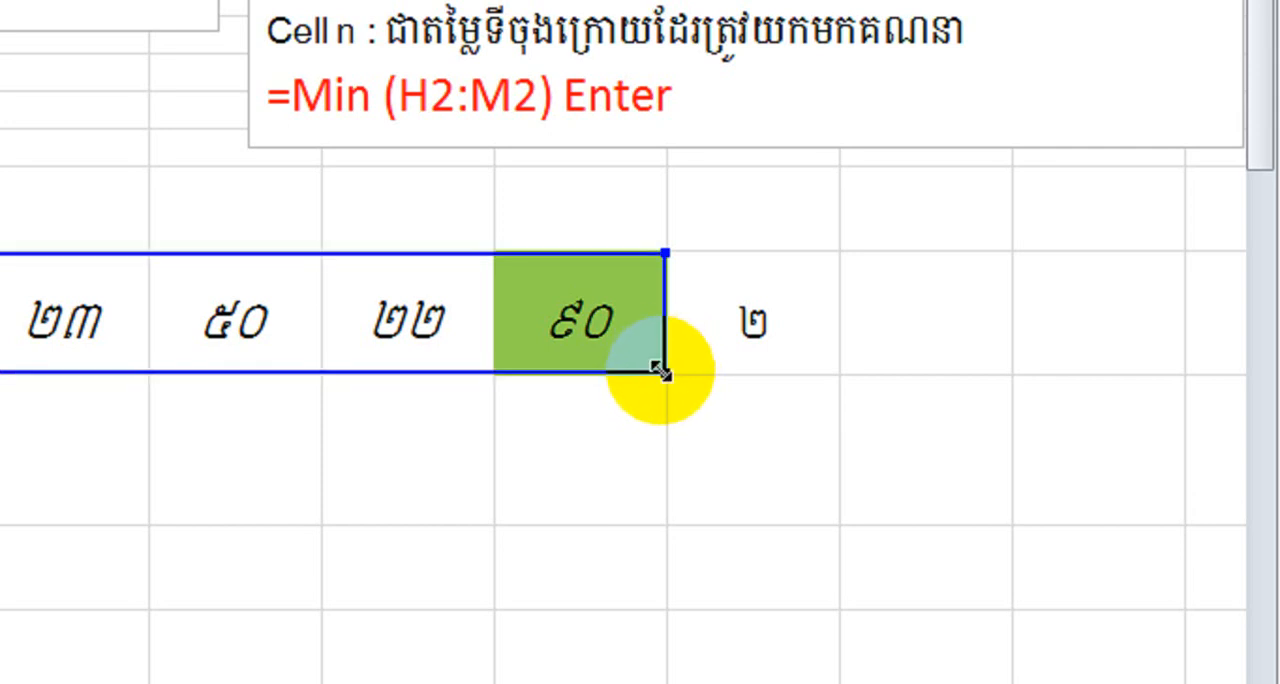
{"action": "left_click_drag", "start_coordinate": [662, 372], "coordinate": [963, 365]}
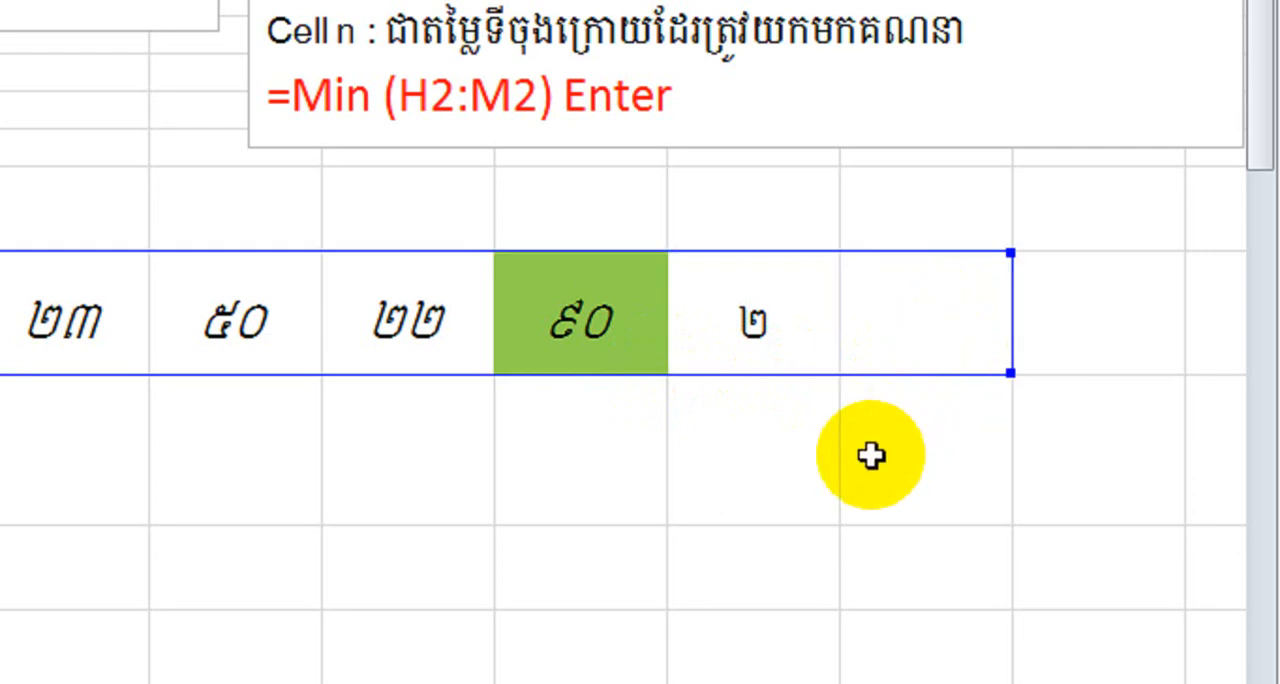
{"action": "key", "text": "Return"}
{"action": "left_click", "coordinate": [545, 490]}
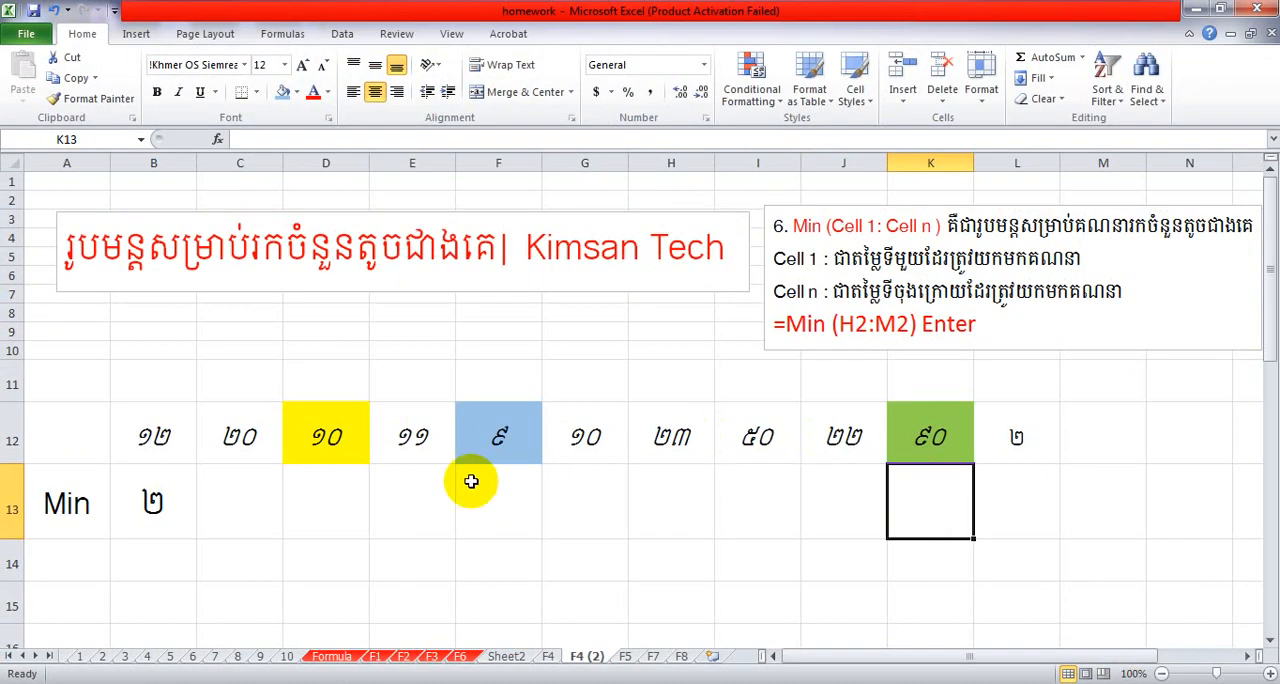
Fill cell L12 with the same light blue colour as cell F12.
{"action": "left_click", "coordinate": [1003, 437]}
{"action": "left_click", "coordinate": [284, 92]}
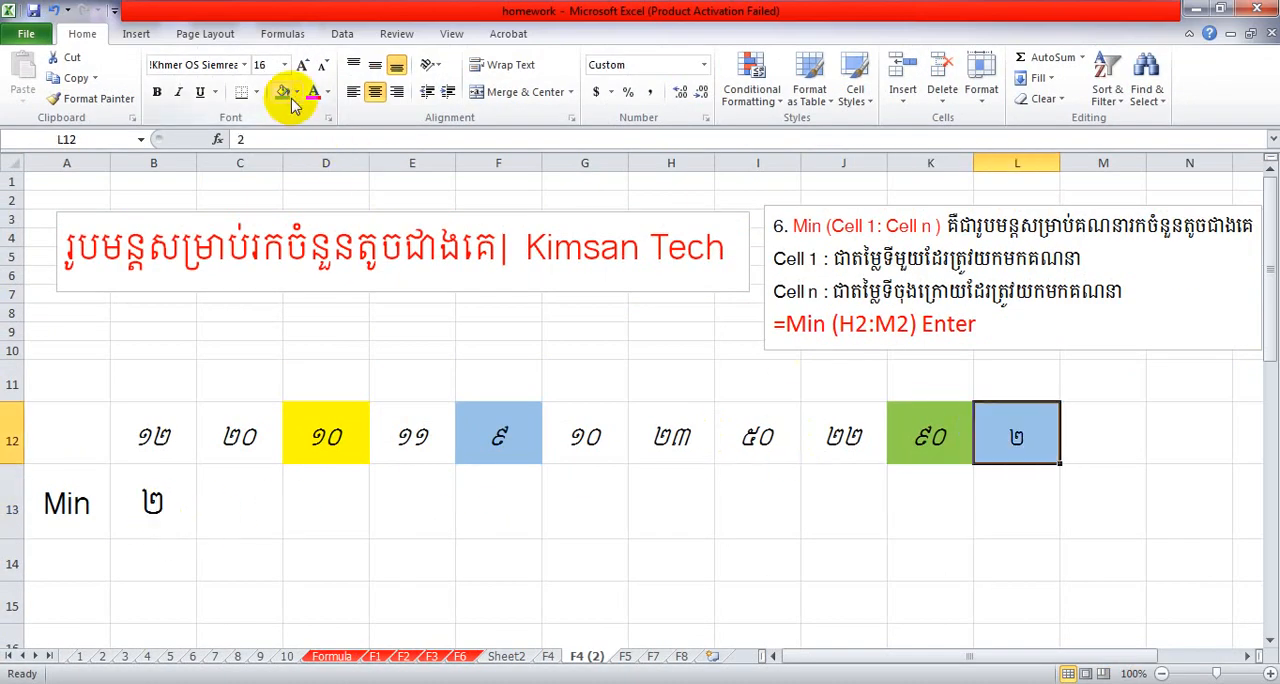
{"action": "left_click_drag", "start_coordinate": [971, 516], "coordinate": [984, 516]}
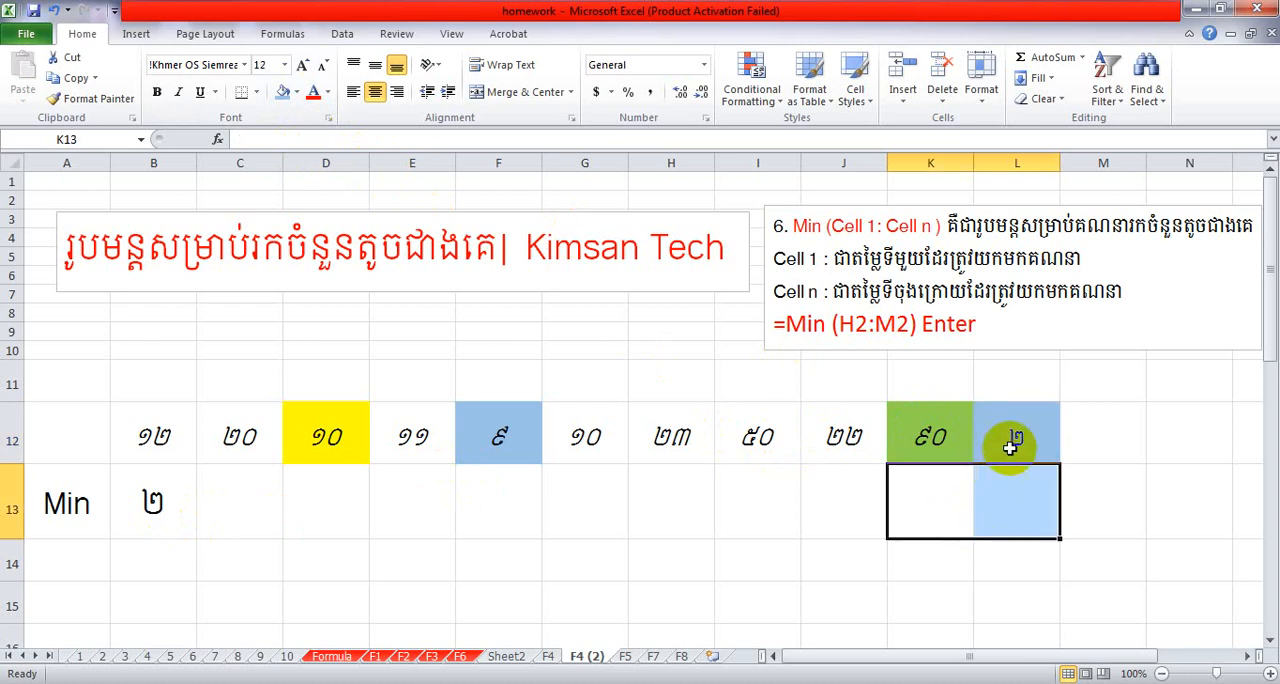
Enter 1 in cell M12 at the end of the number row and select that cell for review.
{"action": "left_click", "coordinate": [1011, 448]}
{"action": "left_click", "coordinate": [1099, 448]}
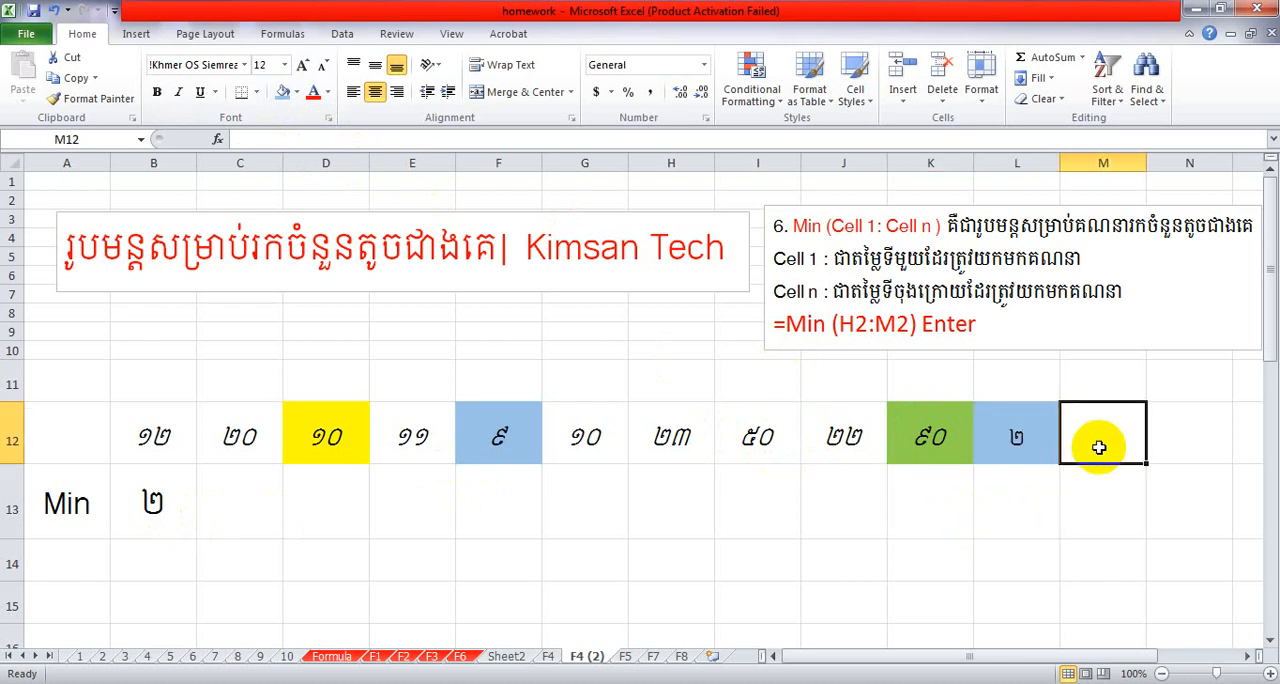
{"action": "type", "text": "1"}
{"action": "key", "text": "Return"}
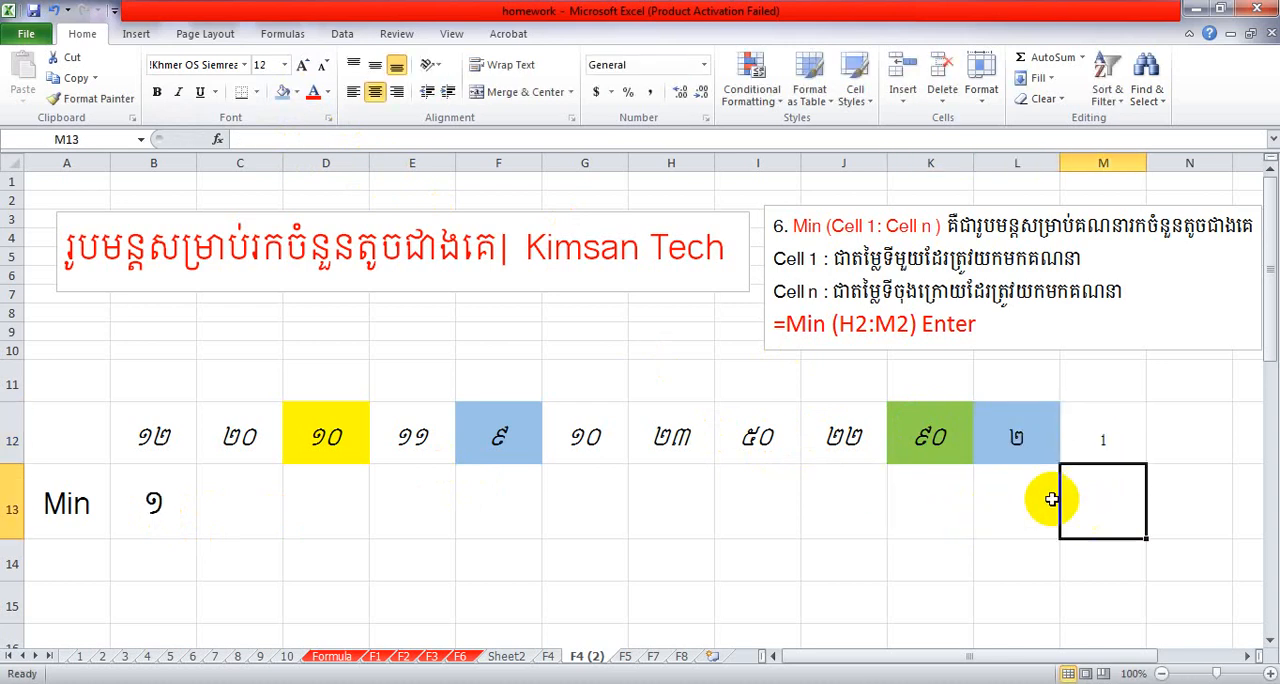
{"action": "left_click", "coordinate": [1095, 445]}
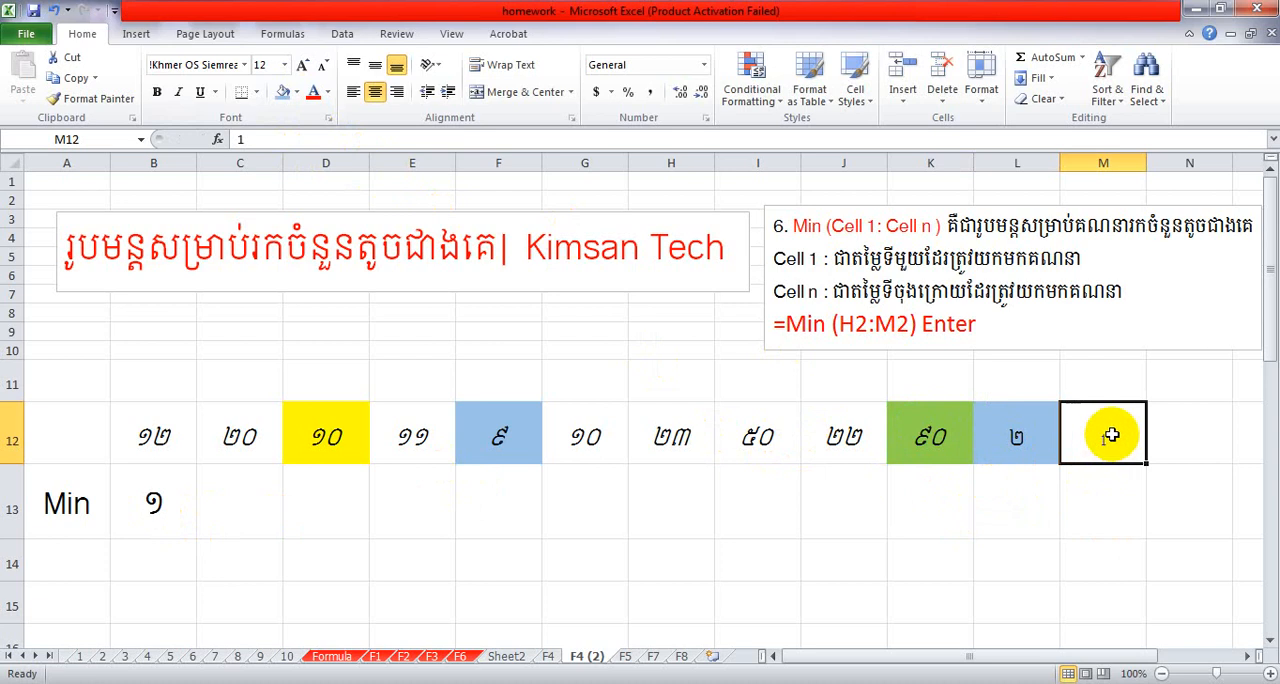
{"action": "mouse_move", "coordinate": [1100, 440]}
{"action": "left_mouse_down"}
{"action": "mouse_move", "coordinate": [1058, 435]}
{"action": "mouse_move", "coordinate": [1083, 432]}
{"action": "left_mouse_up"}
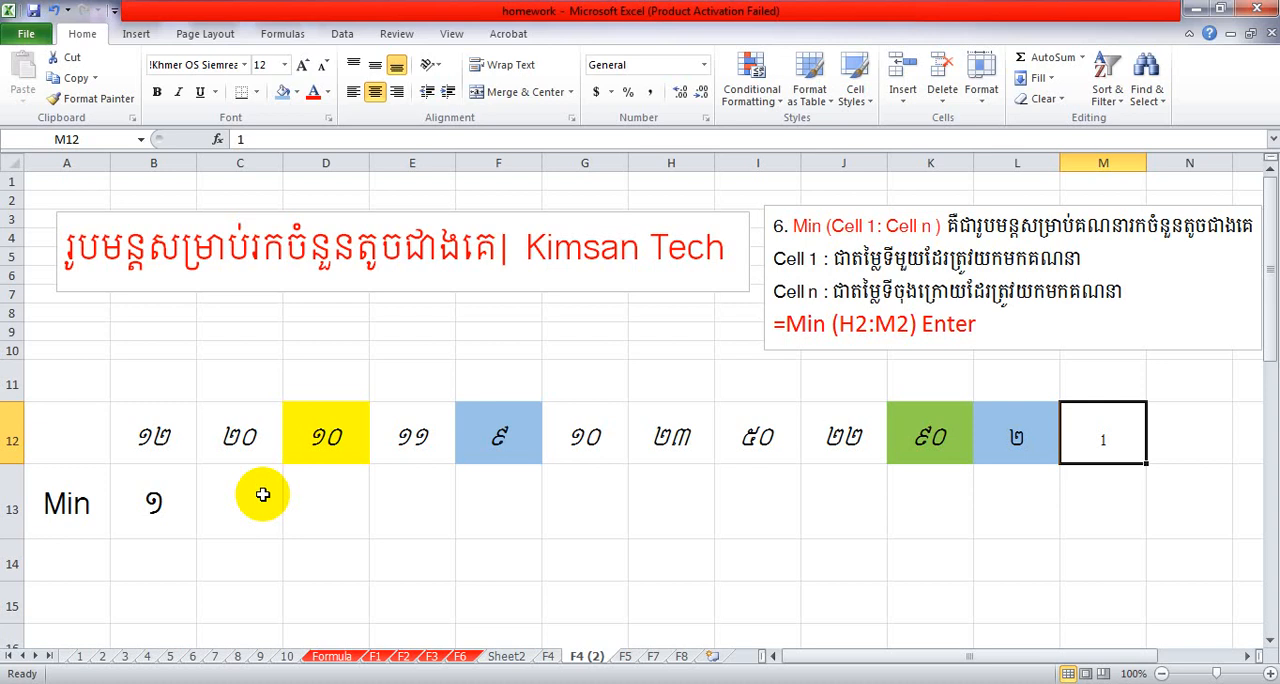
Insert a new macro sheet before the F4 (2) sheet.
{"action": "key", "text": "ctrl+F11"}
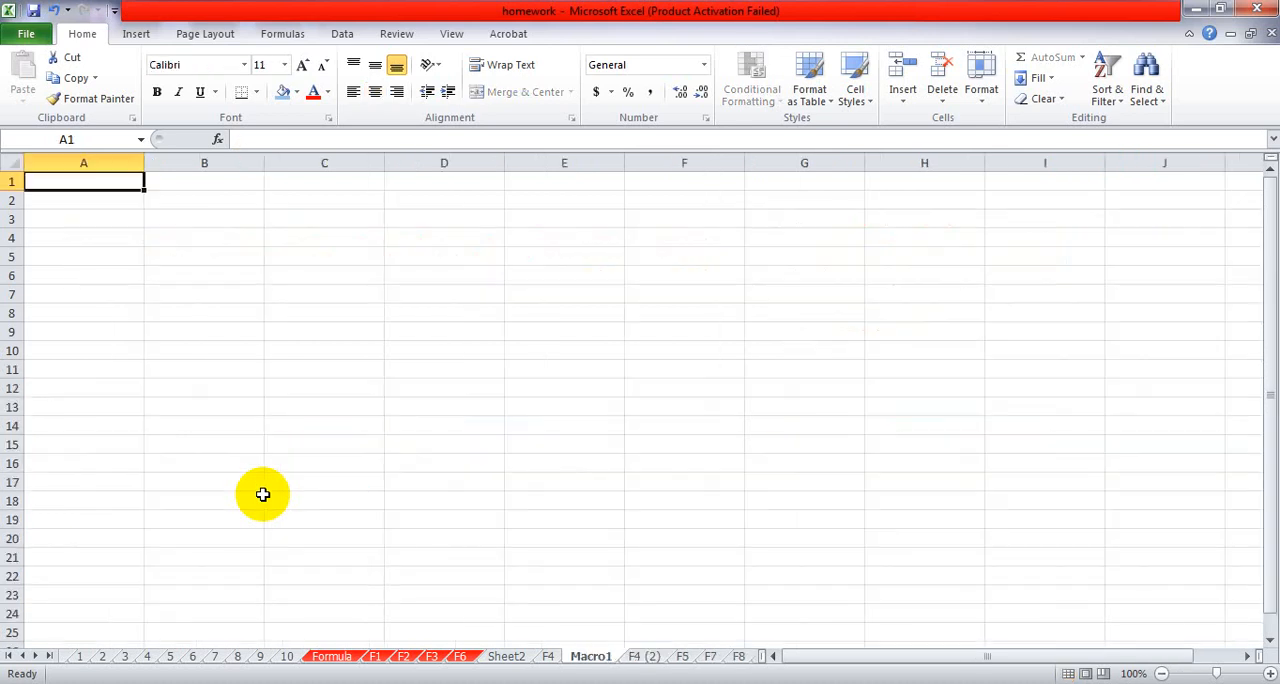